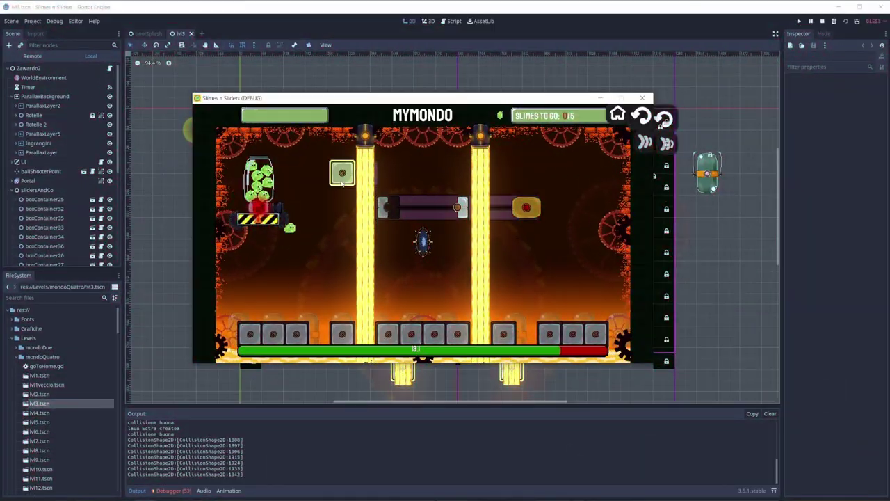
In the running game, slide the top block over onto the left lava beam.
left_click_drag(341, 175, 361, 175)
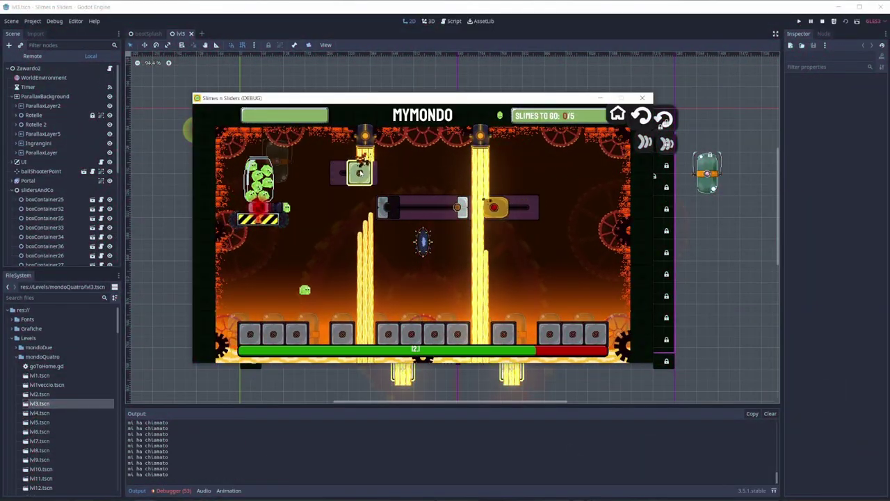
left_click_drag(526, 207, 482, 196)
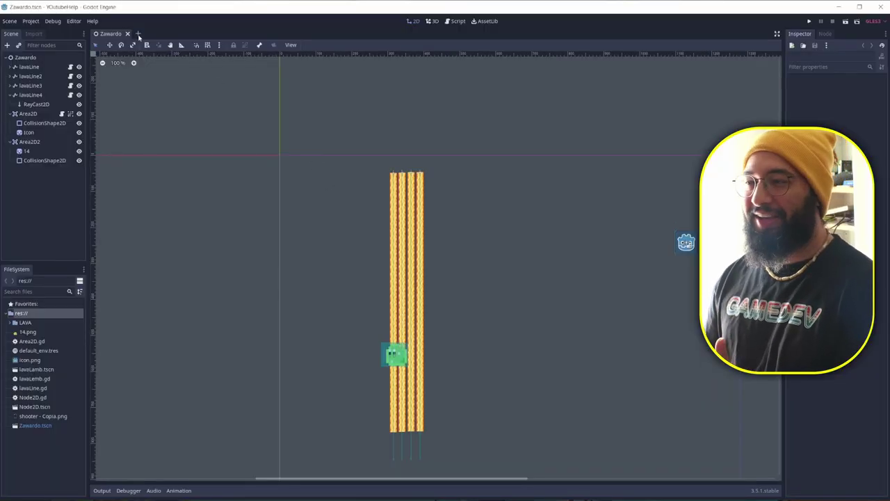
Create a new scene with a plain Node root, instance mouse.tscn into it, and test-run it.
key("ctrl+n")
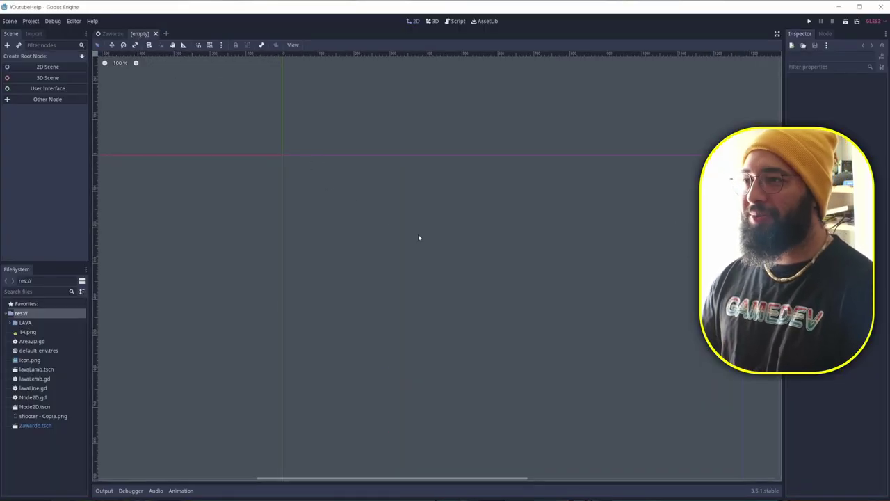
left_click(41, 102)
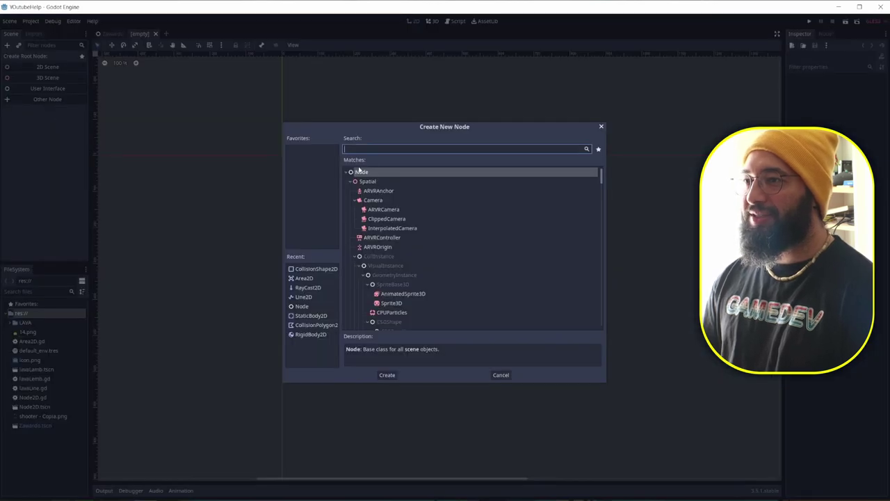
left_click(385, 375)
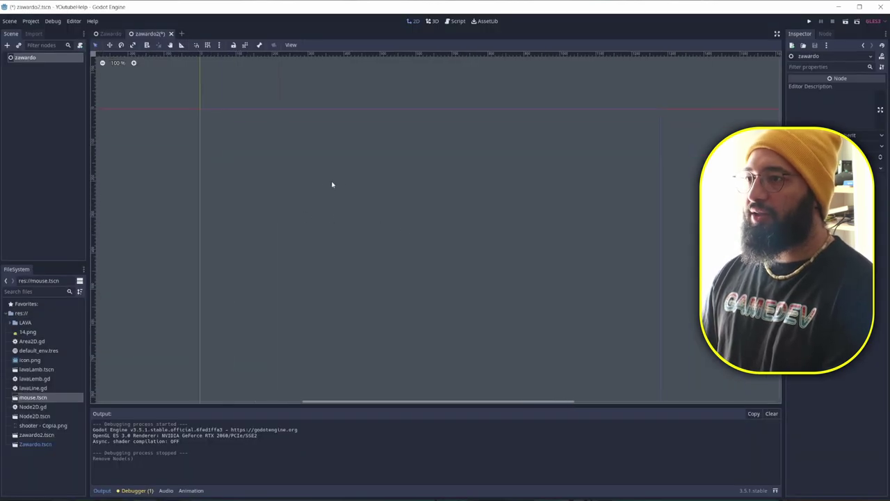
left_click_drag(32, 397, 271, 351)
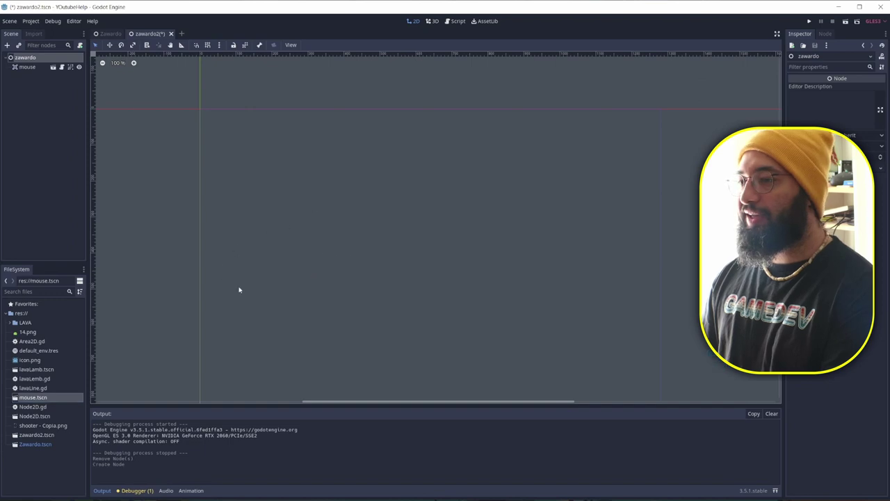
key("F6")
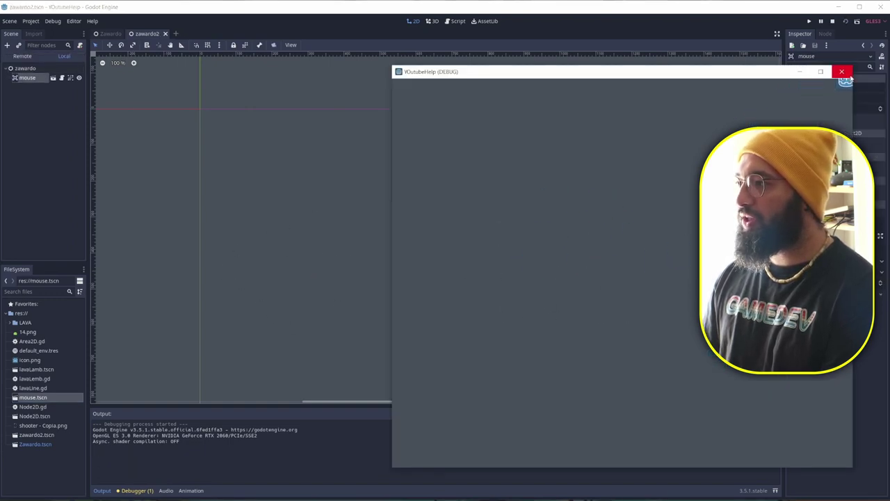
left_click(842, 70)
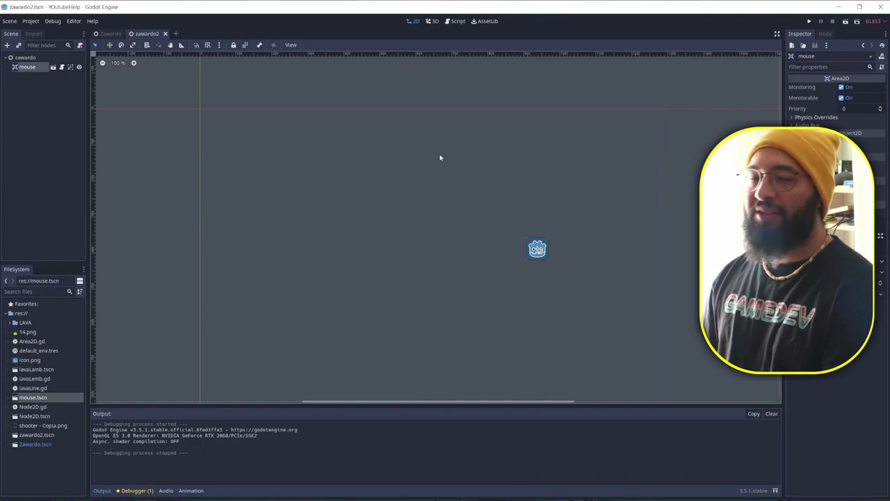
Select the root zawardo node and begin adding a child node under it.
scroll(438, 202, "down", 1)
middle_click_drag(425, 219, 408, 185)
scroll(407, 188, "down", 1)
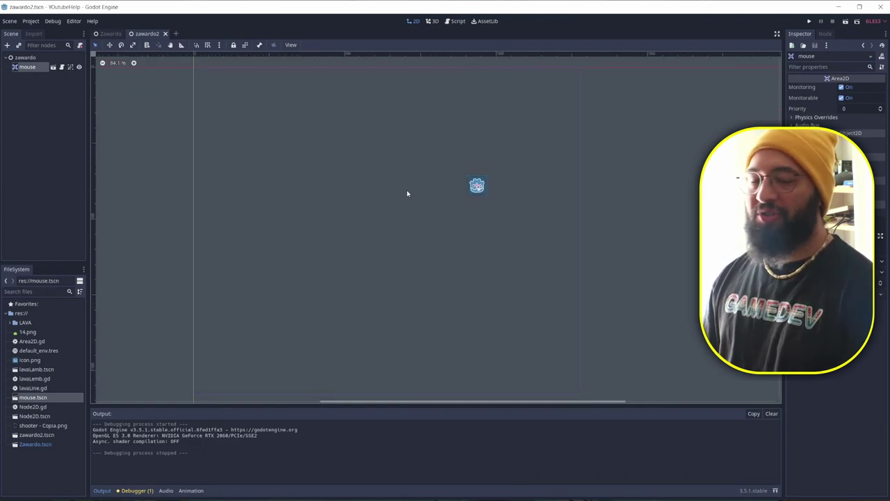
scroll(407, 183, "up", 1)
left_click(369, 215)
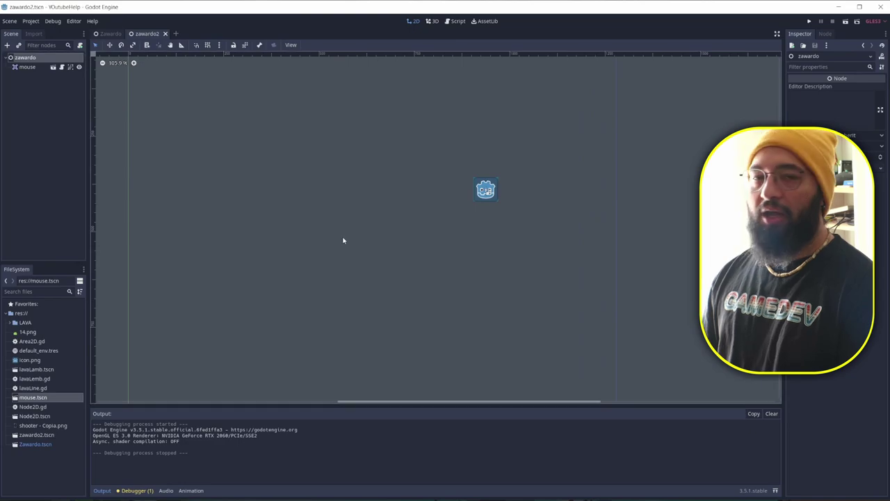
left_click(8, 46)
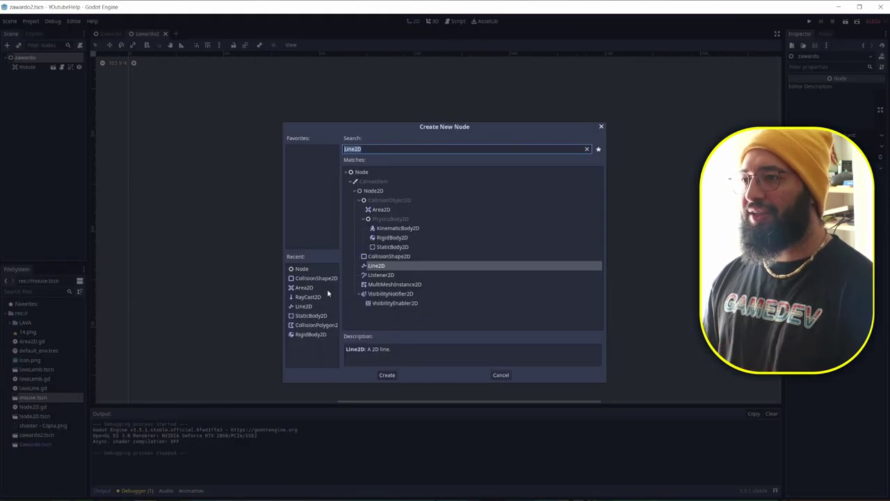
Add a Line2D node and place two points forming a long vertical line.
double_click(304, 306)
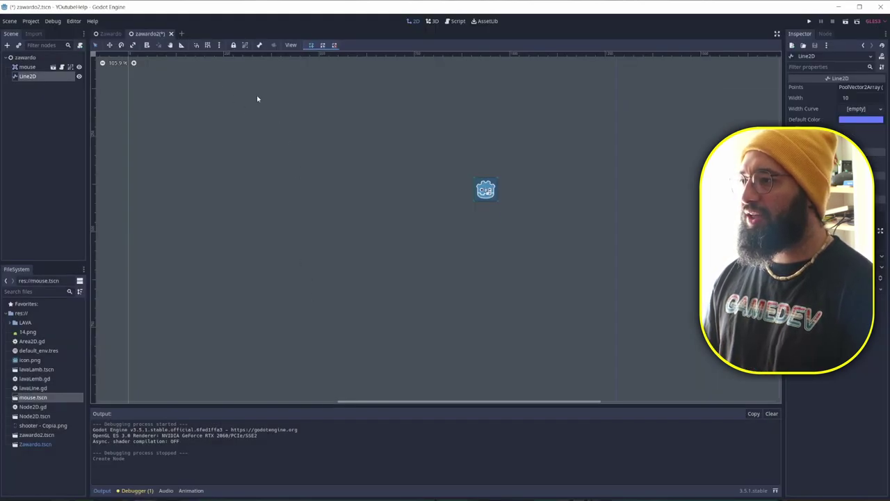
scroll(235, 170, "down", 1)
scroll(208, 216, "down", 1)
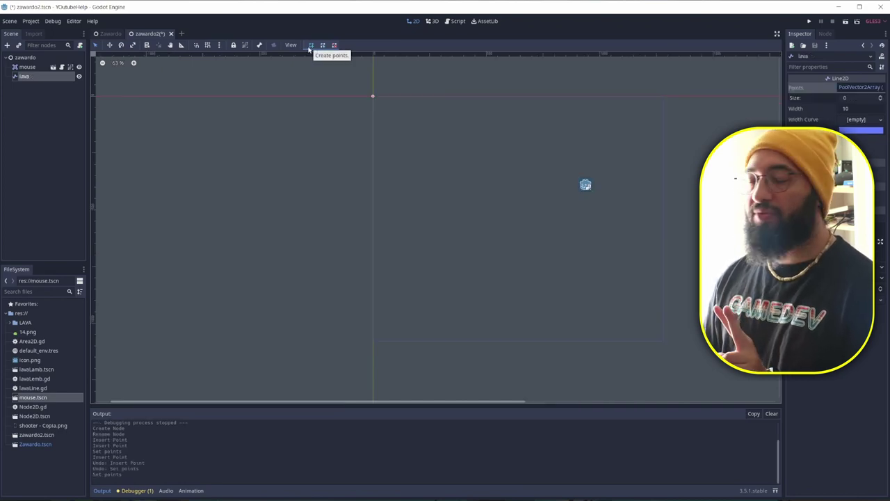
left_click(311, 46)
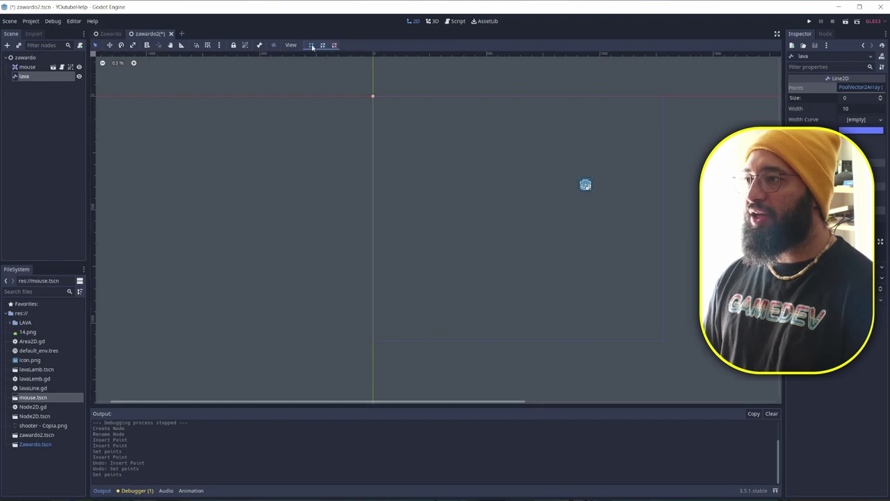
left_click(373, 96)
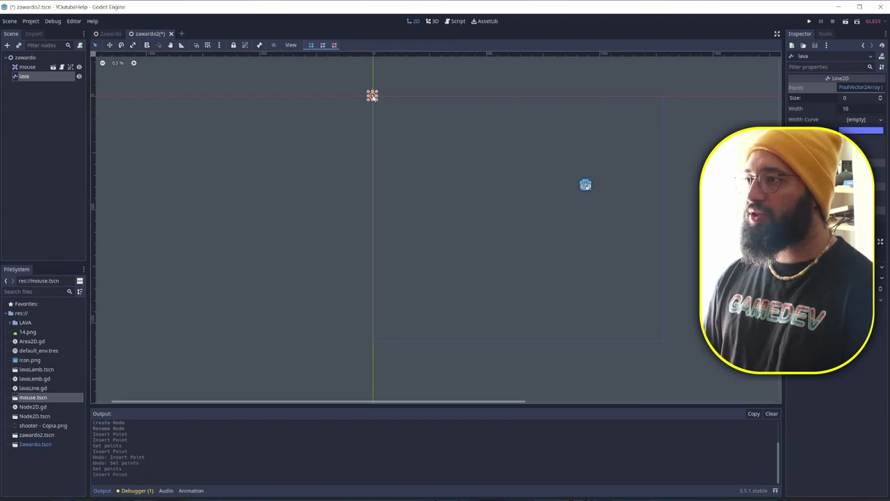
left_click(371, 358)
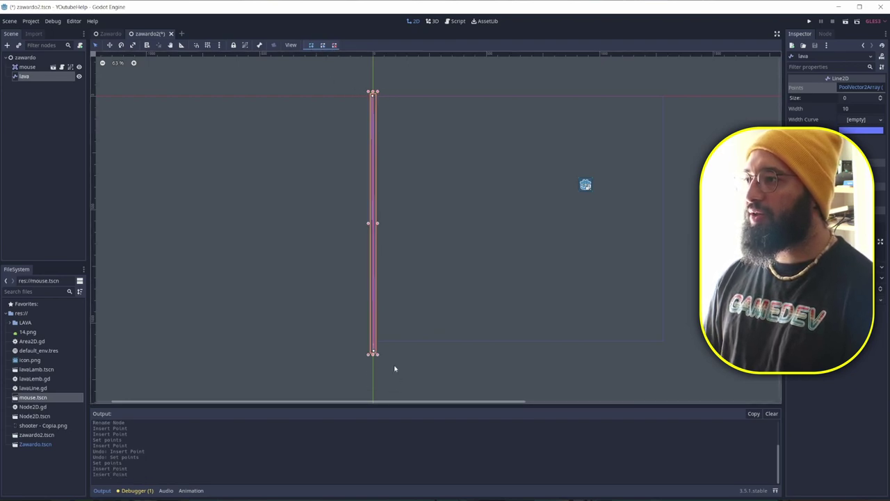
Expand Points in the Inspector to show the line's point coordinates.
scroll(390, 362, "up", 1)
scroll(372, 281, "up", 1)
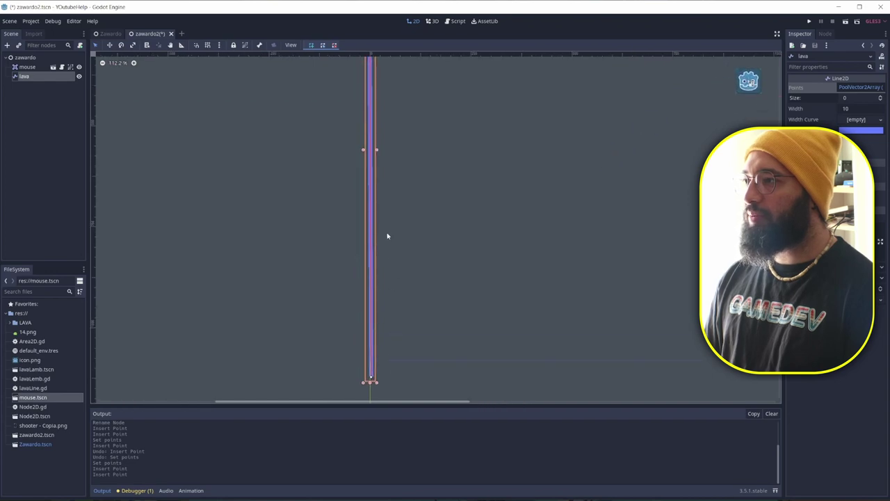
scroll(418, 223, "up", 5)
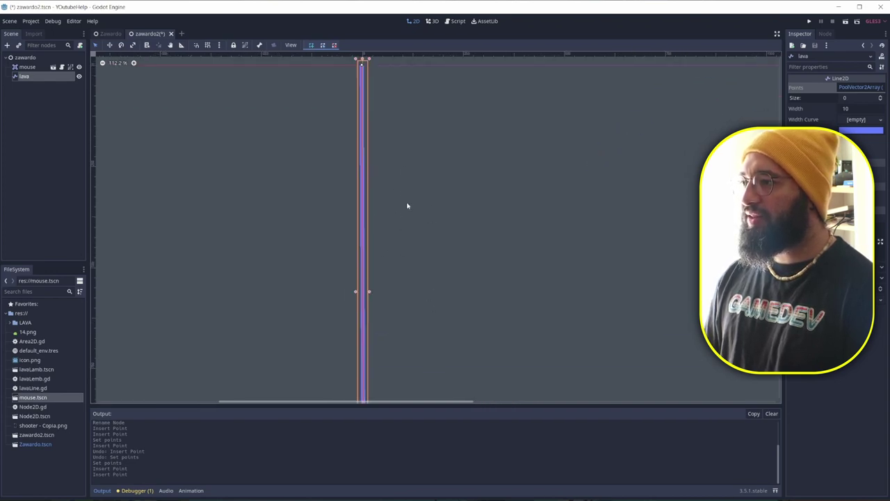
scroll(407, 212, "up", 1)
scroll(398, 220, "down", 1)
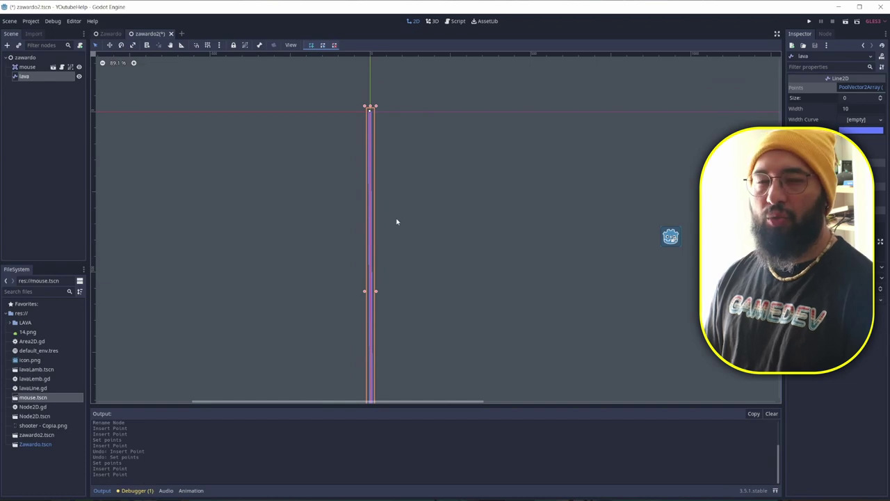
scroll(393, 236, "down", 1)
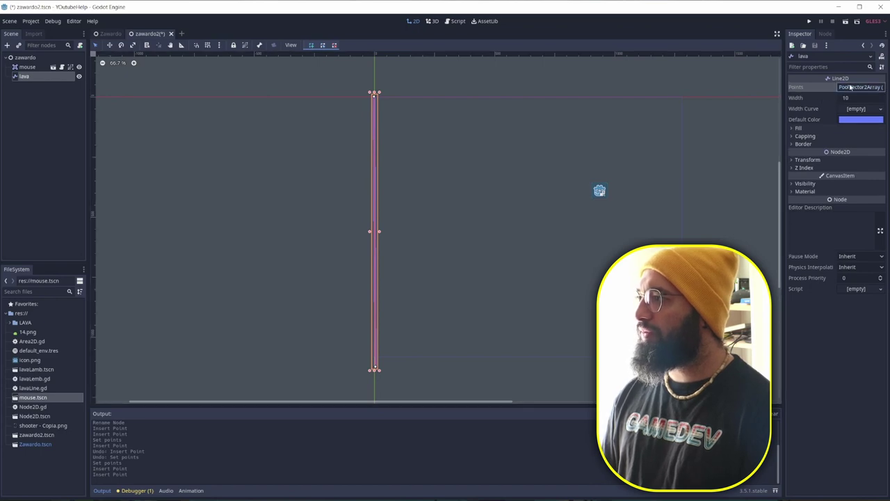
left_click(841, 89)
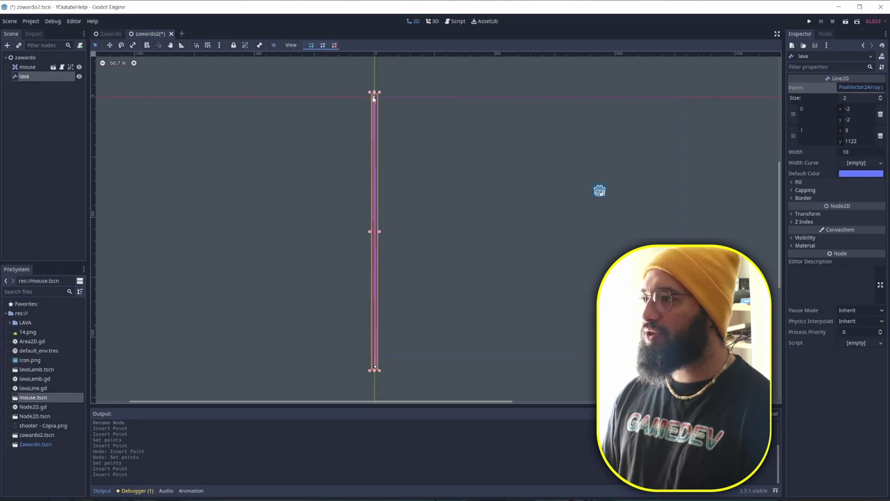
scroll(374, 98, "up", 5)
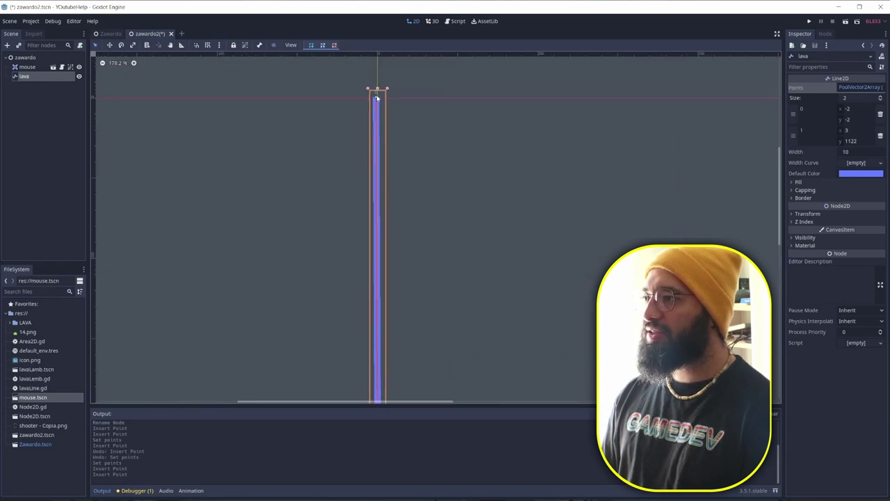
scroll(394, 258, "down", 8)
scroll(328, 317, "up", 12)
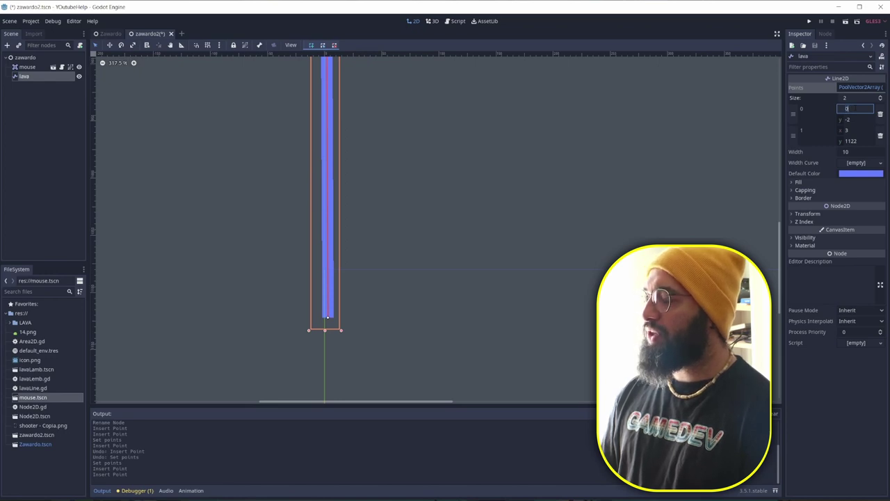
Set point 1's x and point 0's y coordinates to 0.
left_click(851, 131)
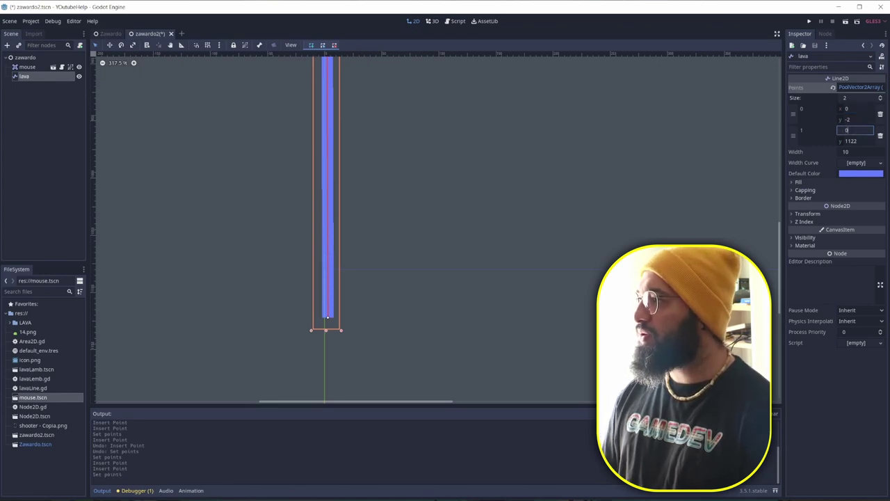
key("Return")
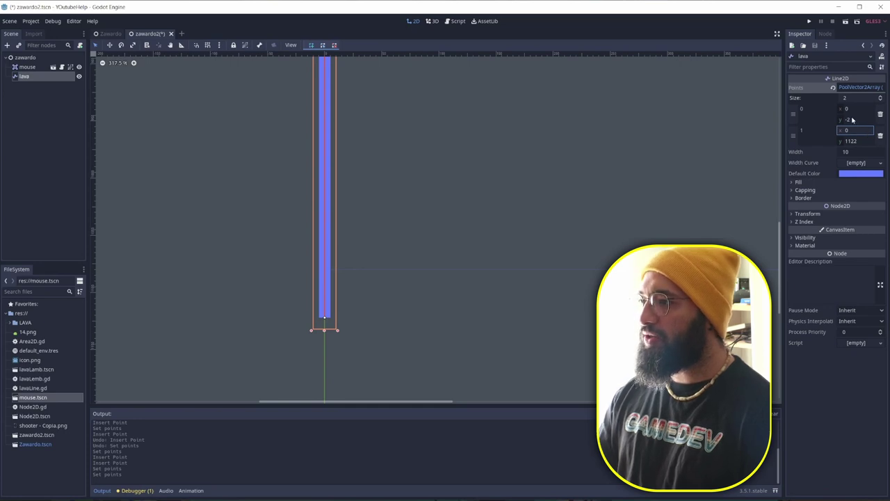
left_click(855, 120)
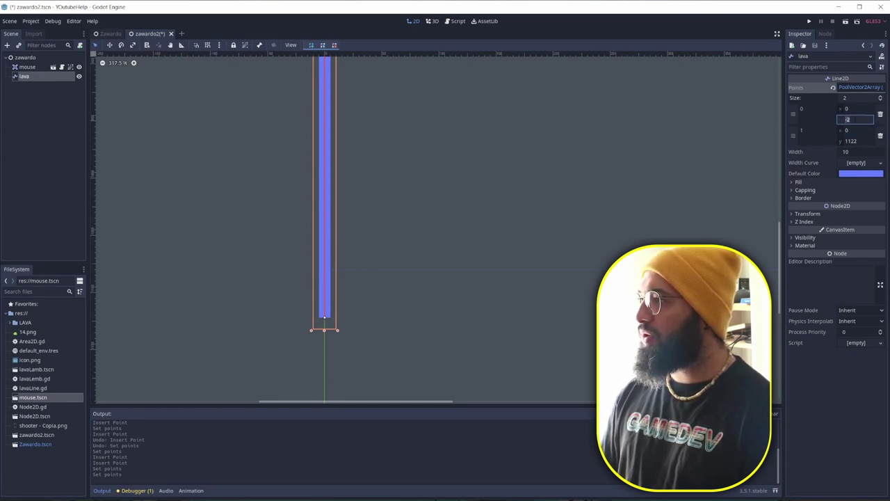
type("0")
key("Return")
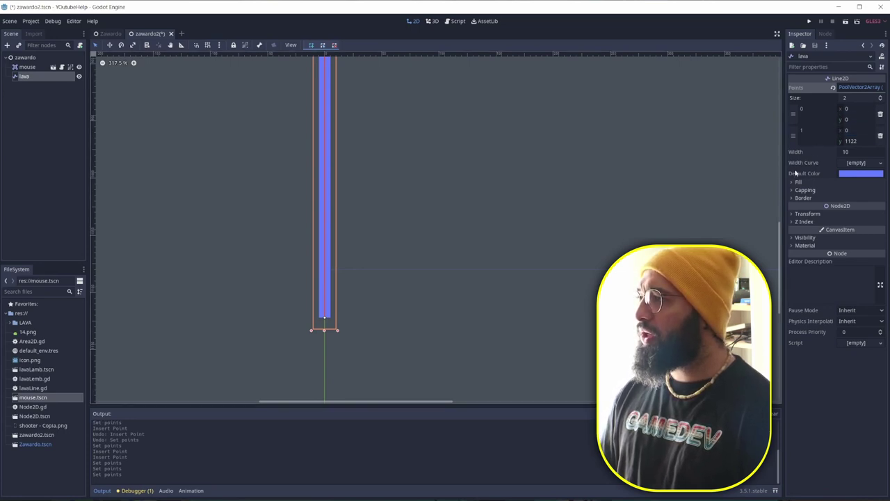
Set the lava line's width to 20 and its colour to white.
left_click(853, 153)
key("Return")
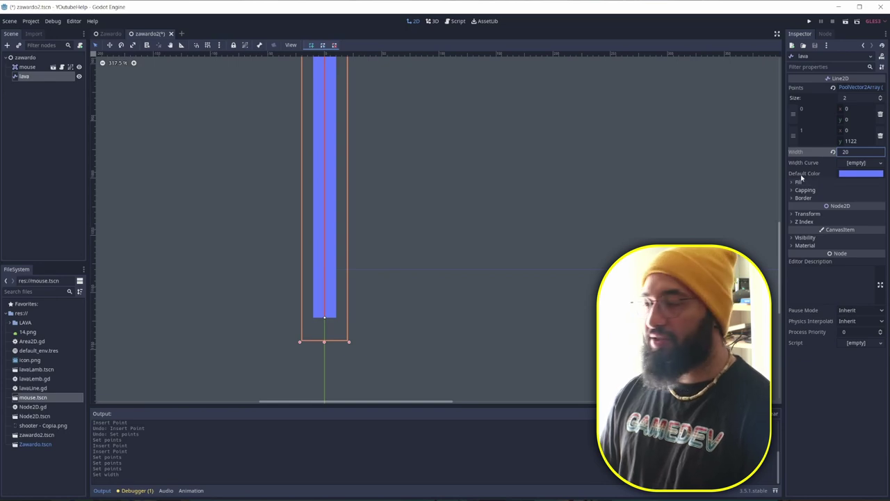
left_click(861, 173)
left_click_drag(810, 32, 667, 44)
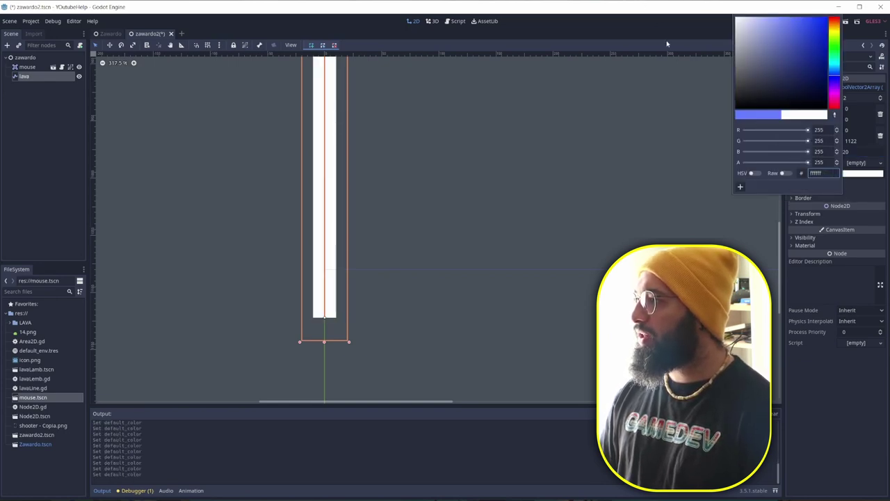
left_click(825, 285)
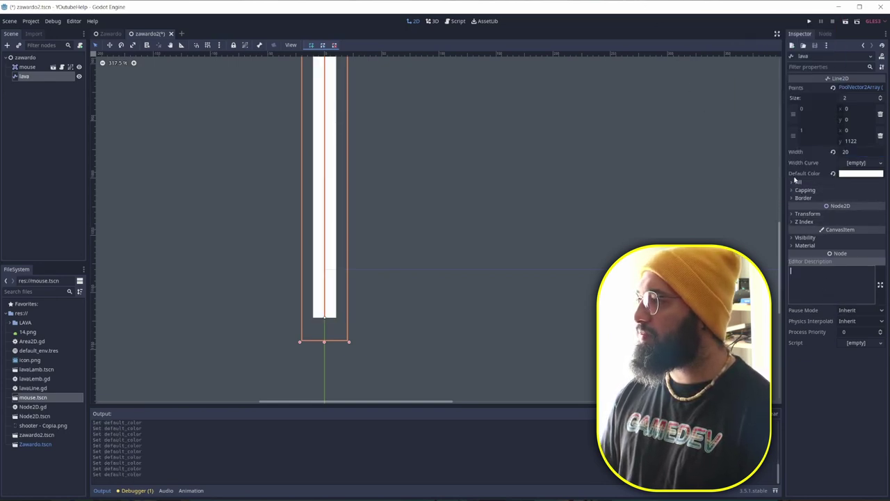
Expand the line's Fill properties and open the LAVA folder in FileSystem.
left_click(797, 182)
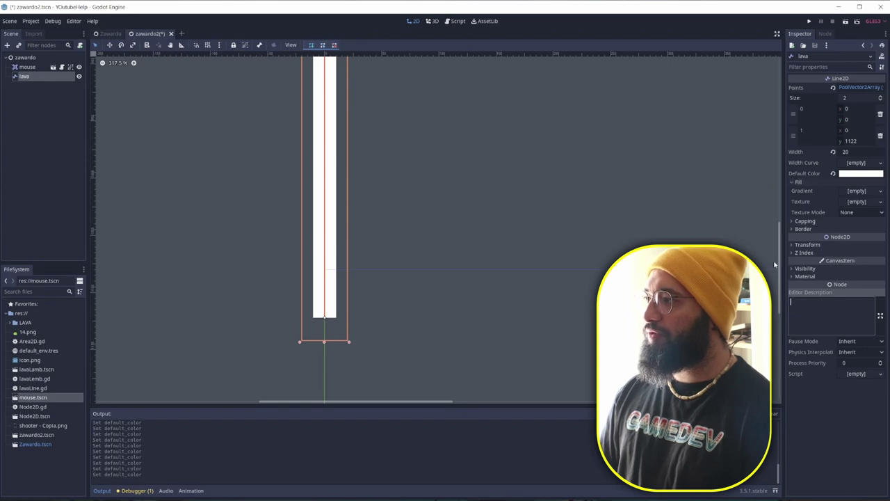
double_click(29, 326)
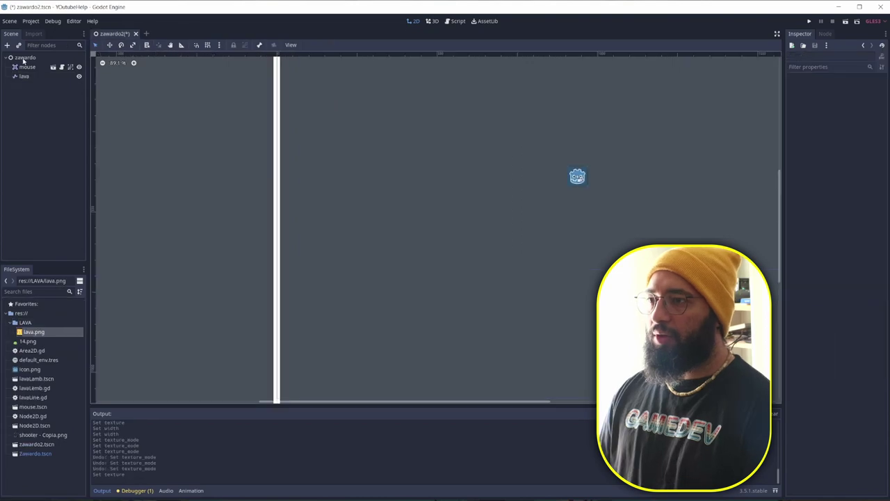
left_click(24, 76)
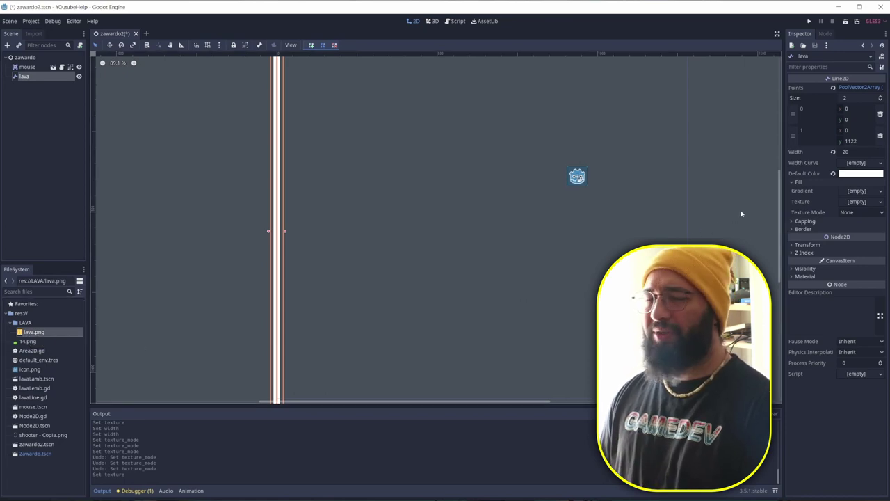
Use lava.png as the Line2D's Fill texture with Texture Mode set to Tile.
left_click_drag(52, 341, 857, 202)
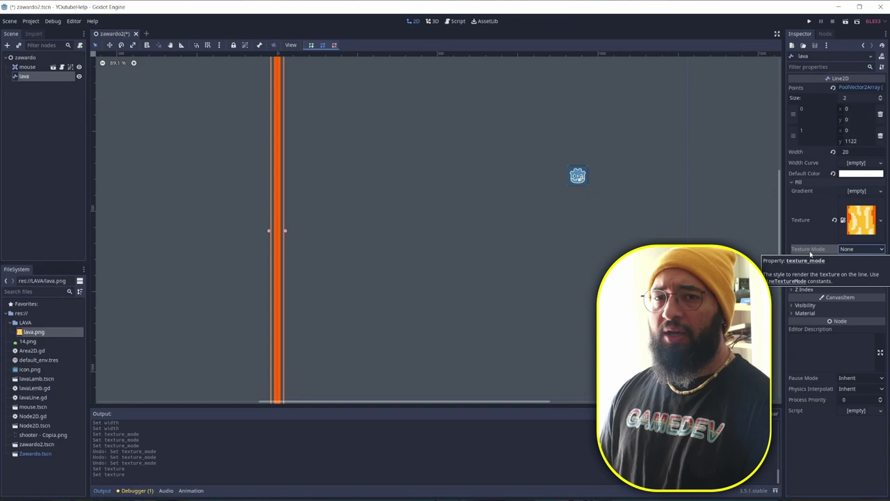
left_click(861, 248)
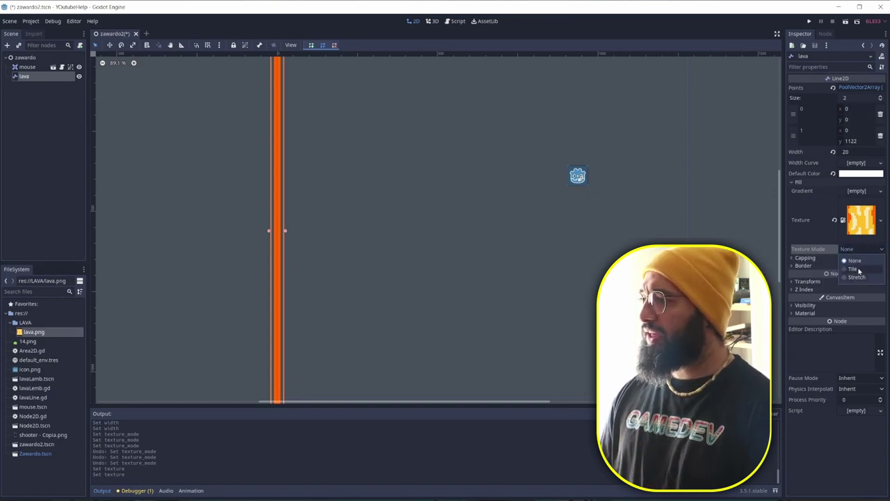
left_click(862, 269)
scroll(359, 189, "up", 5)
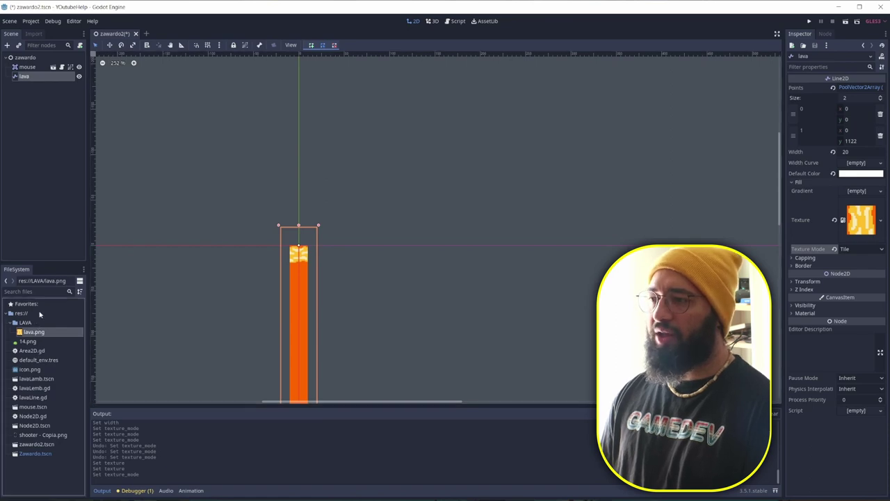
Reimport lava.png with Filter unchecked and Repeat set to Enabled.
left_click(33, 33)
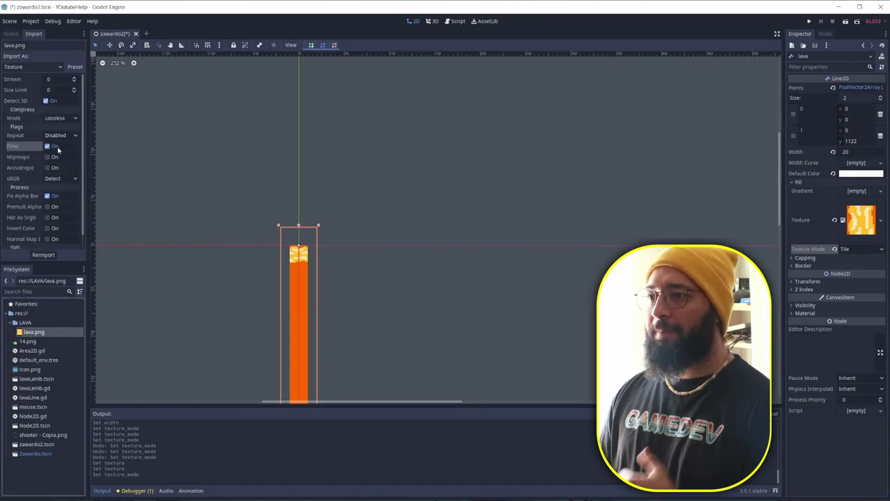
left_click(57, 148)
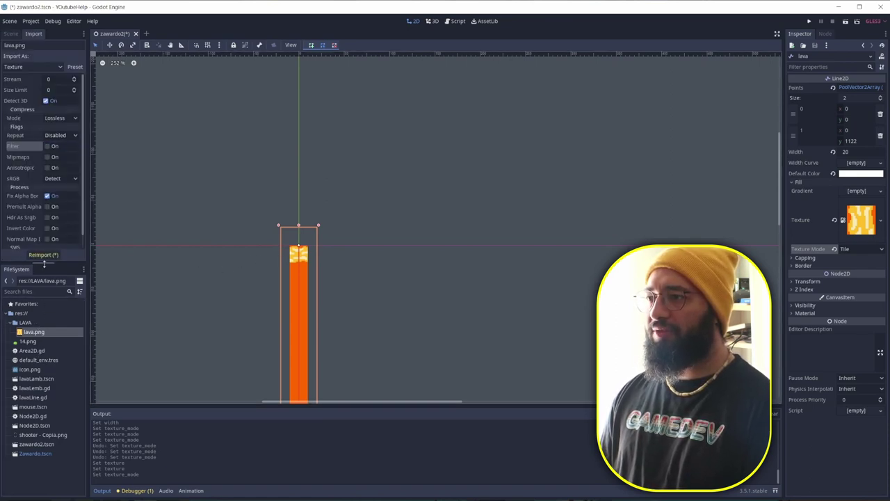
left_click(64, 136)
left_click(59, 149)
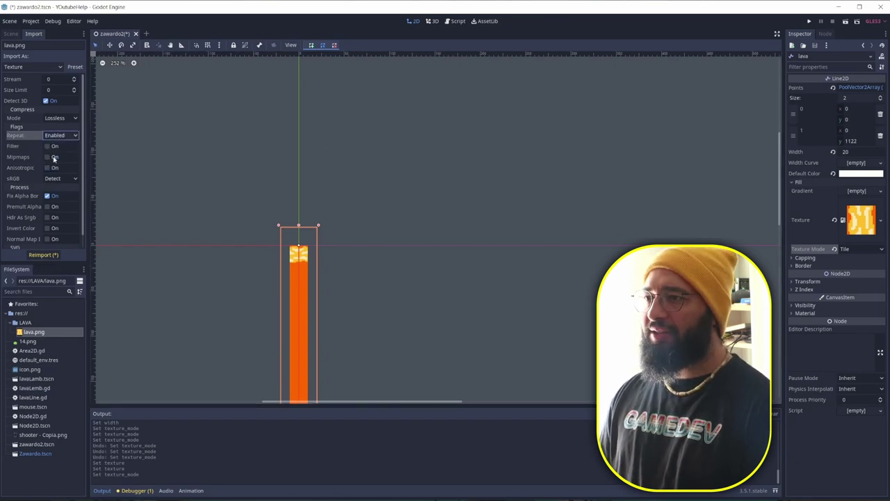
left_click(45, 255)
Reselect the lava line and open lava.png in an external image editor.
scroll(314, 230, "down", 10)
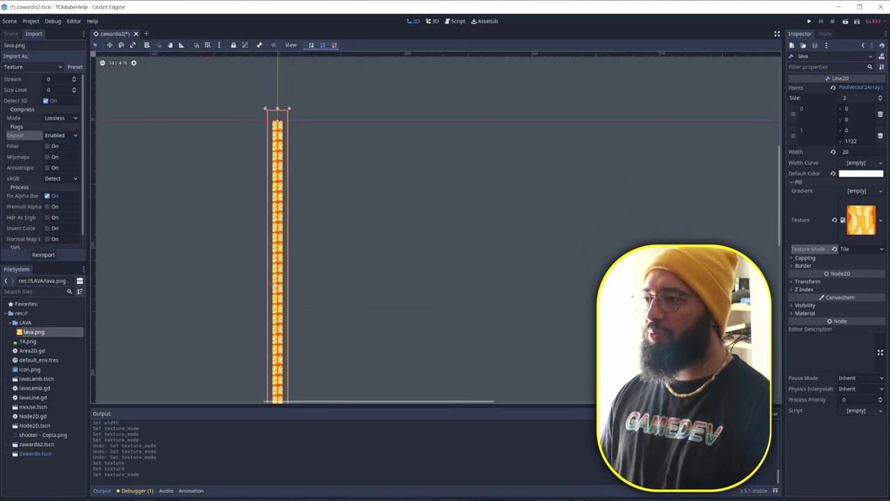
left_click(313, 316)
scroll(288, 335, "up", 2)
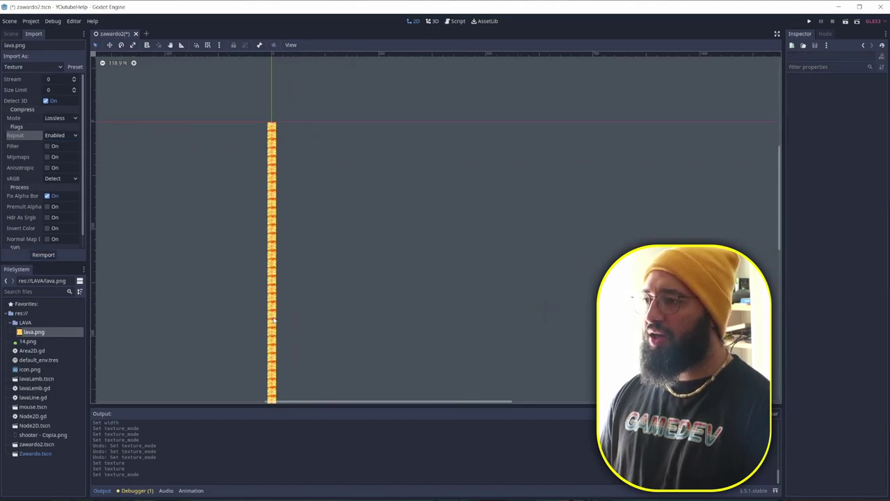
left_click(273, 320)
scroll(252, 294, "up", 5)
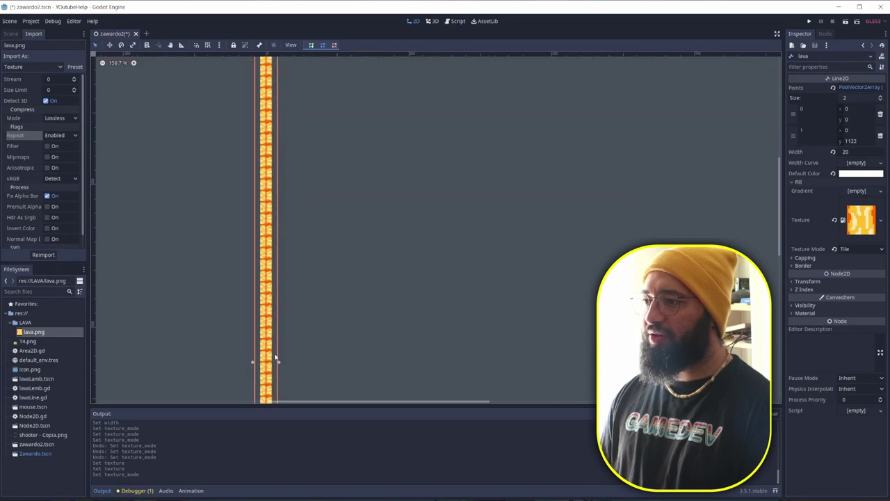
right_click(44, 334)
left_click(74, 497)
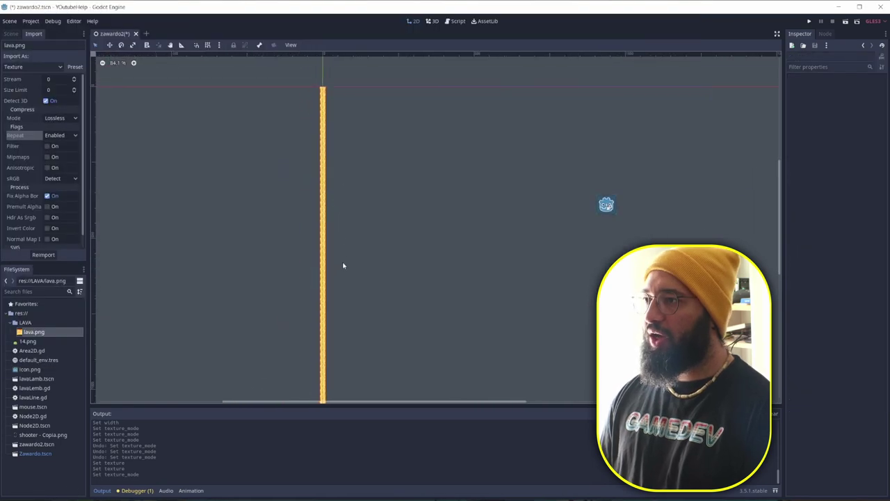
Stretch the lava line horizontally to a scale of (13.65, 1).
scroll(343, 265, "up", 4)
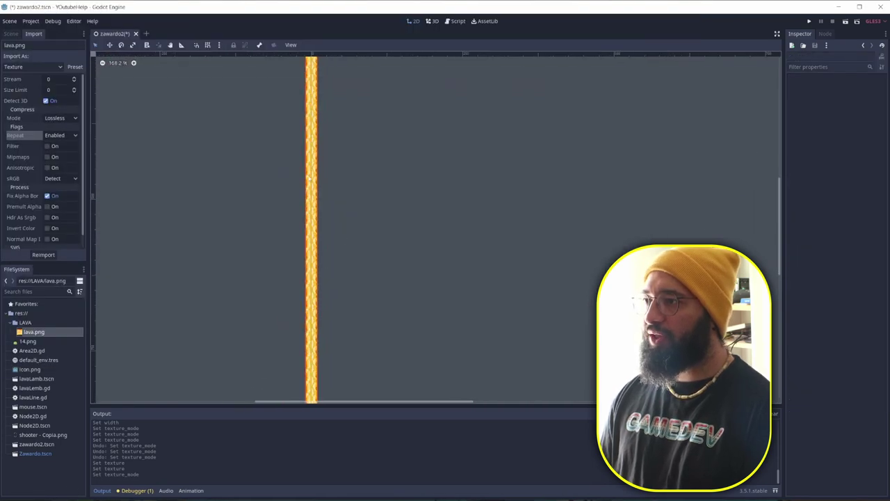
scroll(331, 252, "up", 2)
left_click(331, 248)
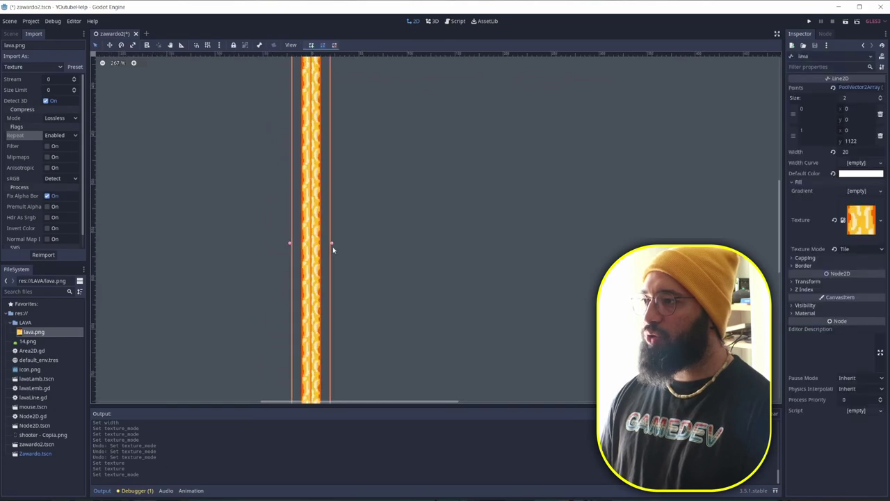
left_click_drag(332, 244, 620, 250)
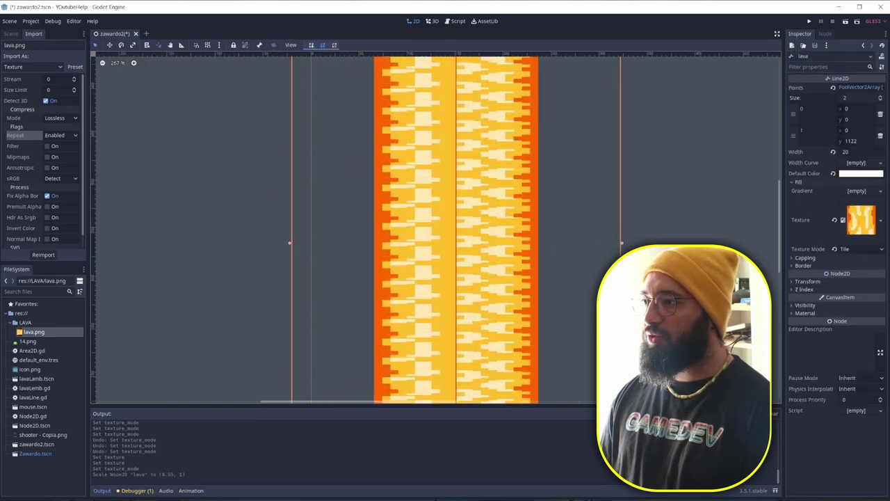
scroll(617, 254, "down", 2)
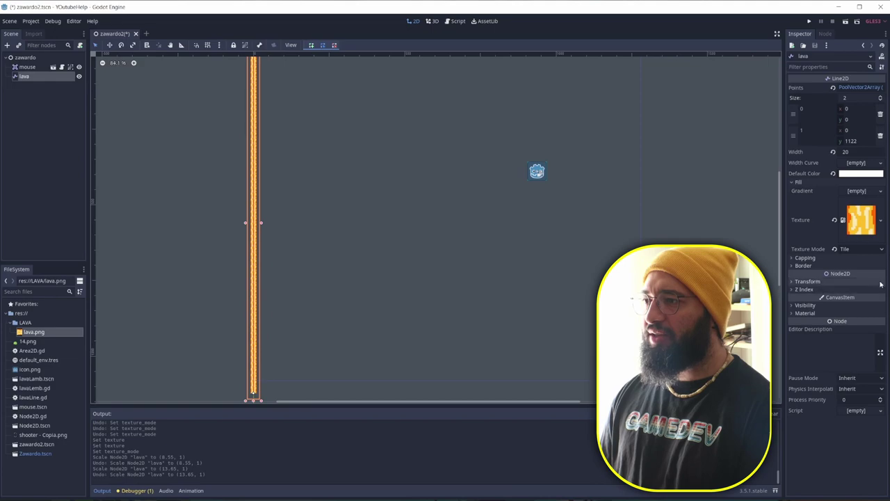
Give the lava line a new material with a new VisualShader, opened for editing.
left_click(857, 322)
left_click(855, 333)
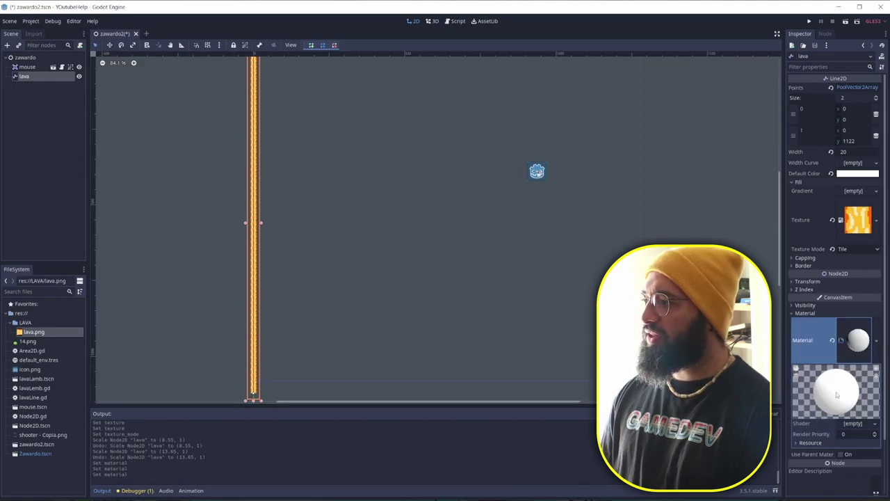
scroll(850, 395, "down", 2)
left_click(866, 362)
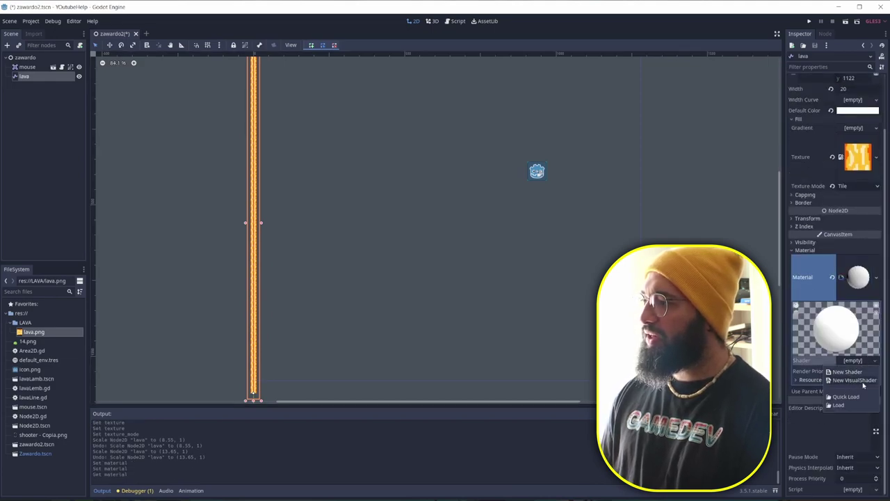
left_click(862, 386)
left_click(854, 360)
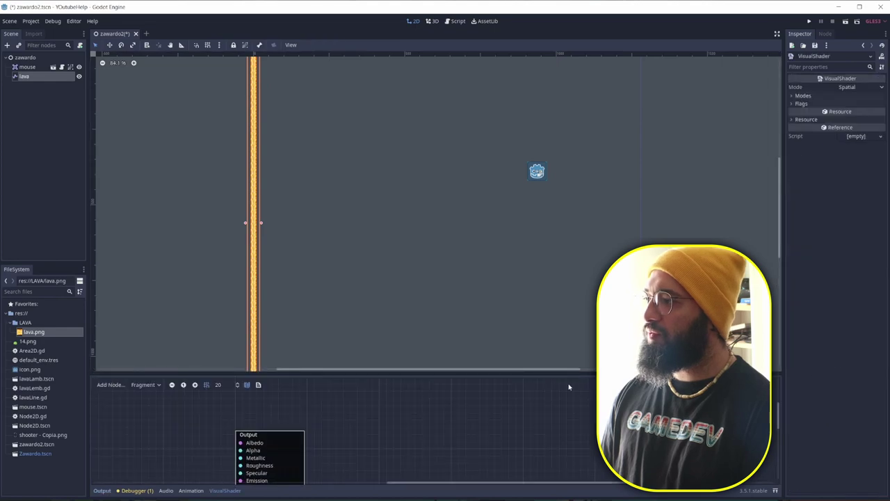
Set the visual shader's Mode to CanvasItem.
scroll(353, 421, "down", 5, "ctrl")
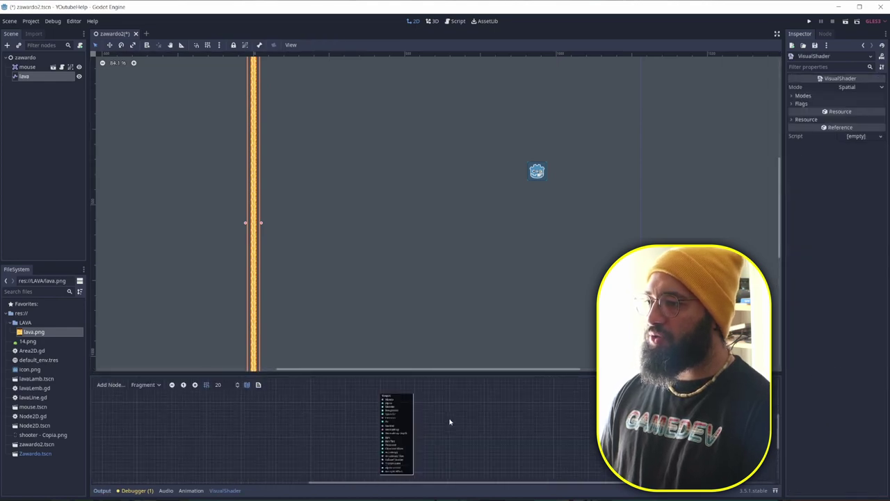
scroll(449, 421, "up", 2, "ctrl")
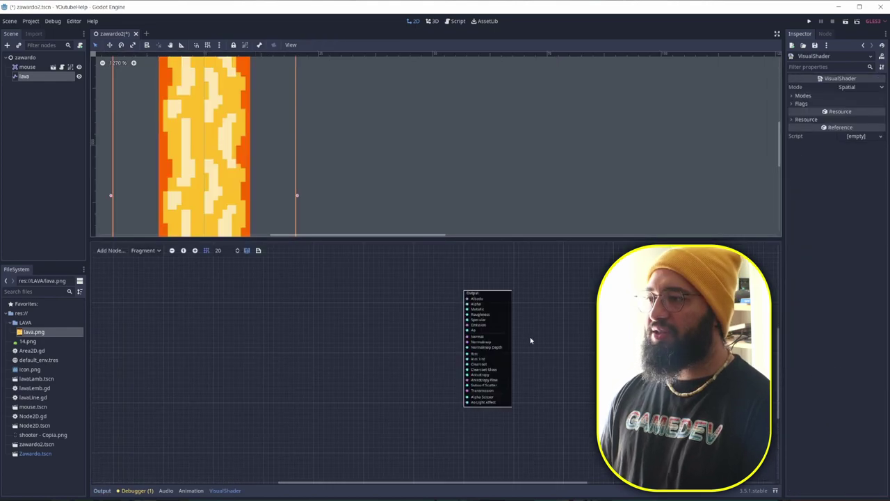
left_click(854, 87)
left_click(860, 104)
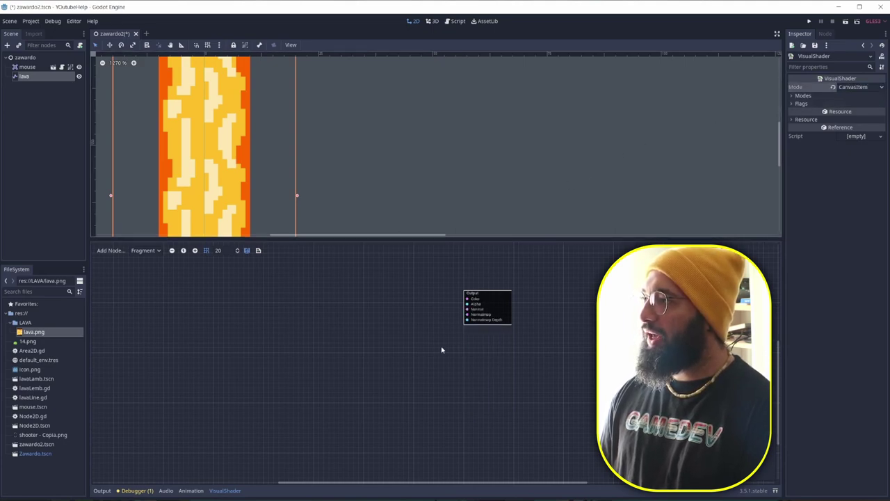
scroll(468, 311, "up", 6, "ctrl")
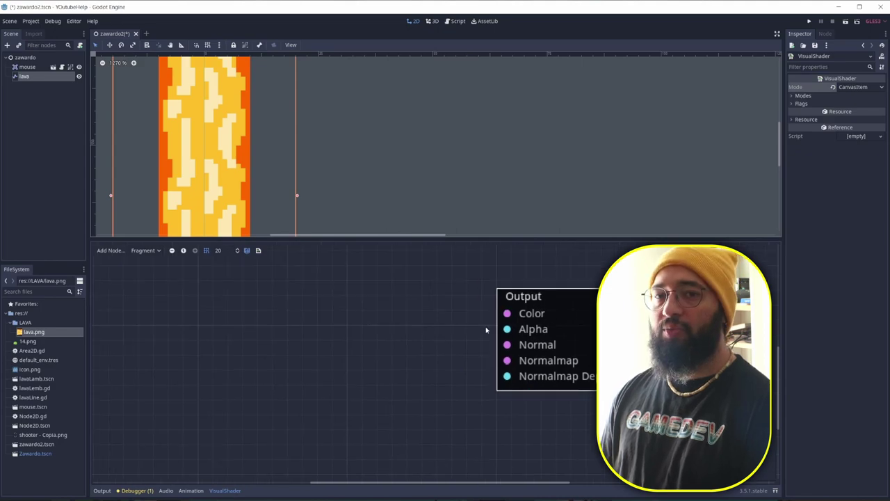
scroll(320, 340, "down", 6, "ctrl")
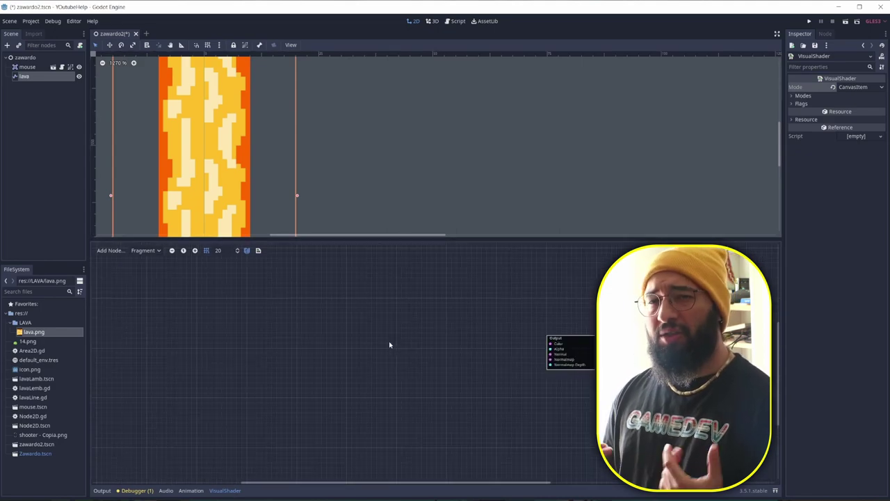
Add a UV input node feeding a new VectorDecompose node.
right_click(184, 329)
type("u")
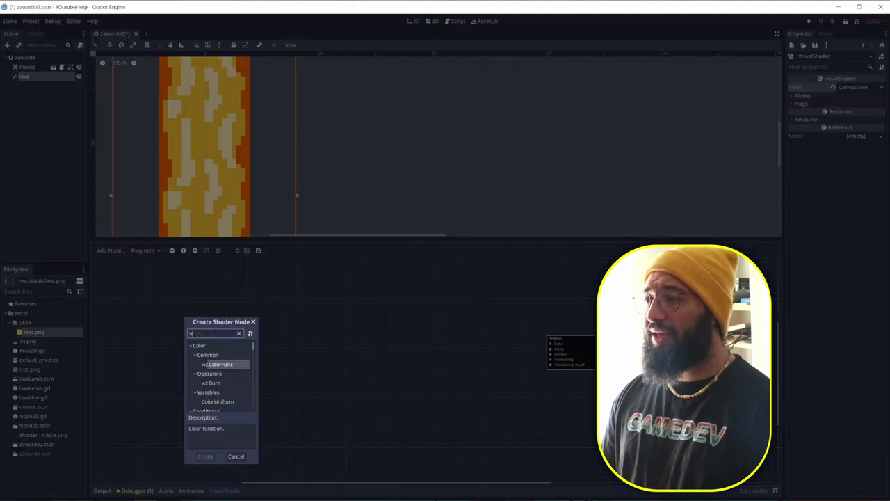
type("v")
double_click(226, 366)
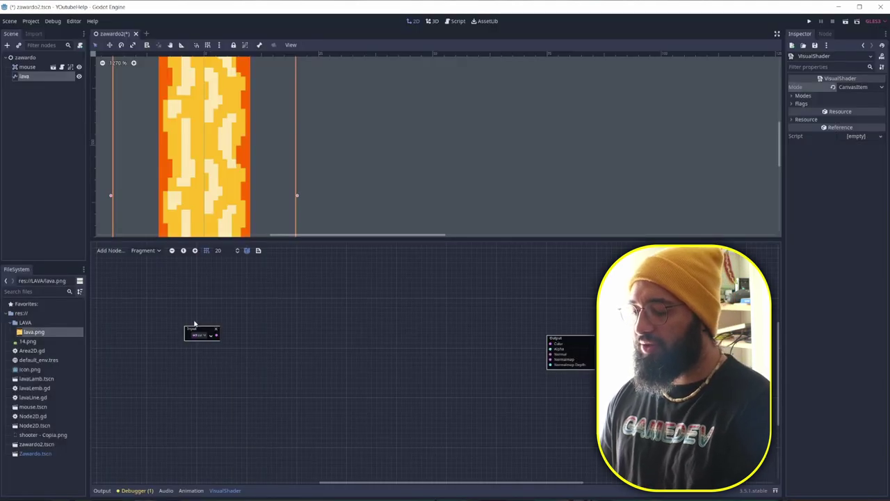
scroll(194, 323, "up", 6, "ctrl")
left_click_drag(235, 342, 367, 259)
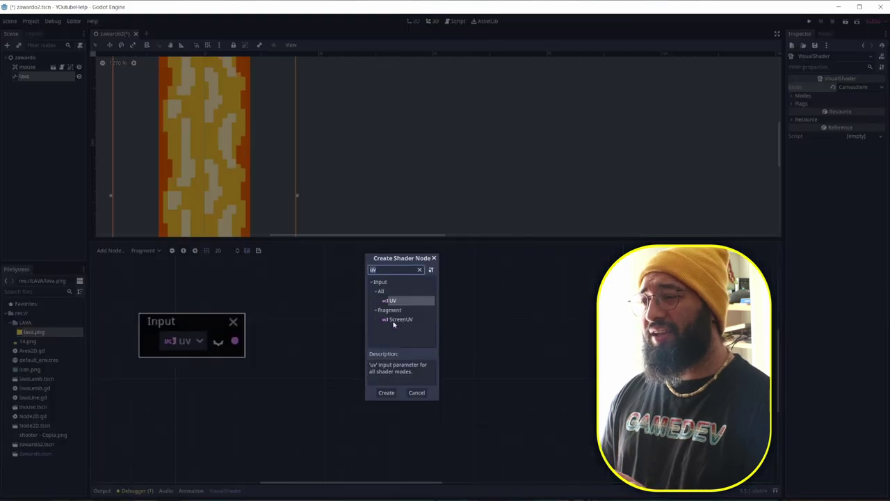
type("dec")
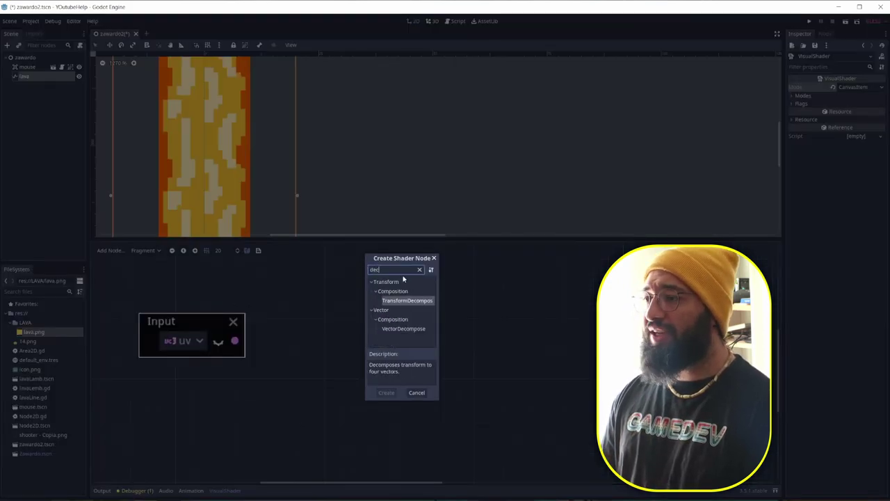
double_click(416, 331)
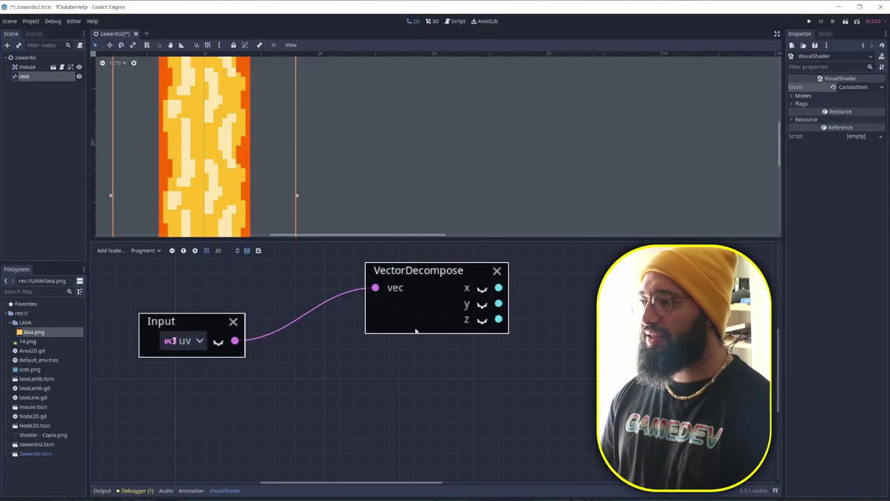
scroll(473, 316, "down", 2, "ctrl")
scroll(377, 325, "down", 2, "ctrl")
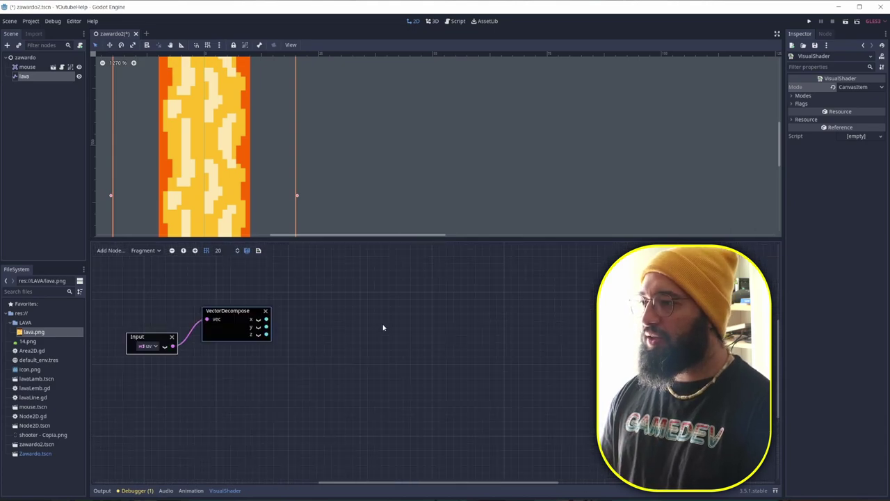
Add a VectorCompose node and connect VectorDecompose's outputs into it, including z.
right_click(382, 327)
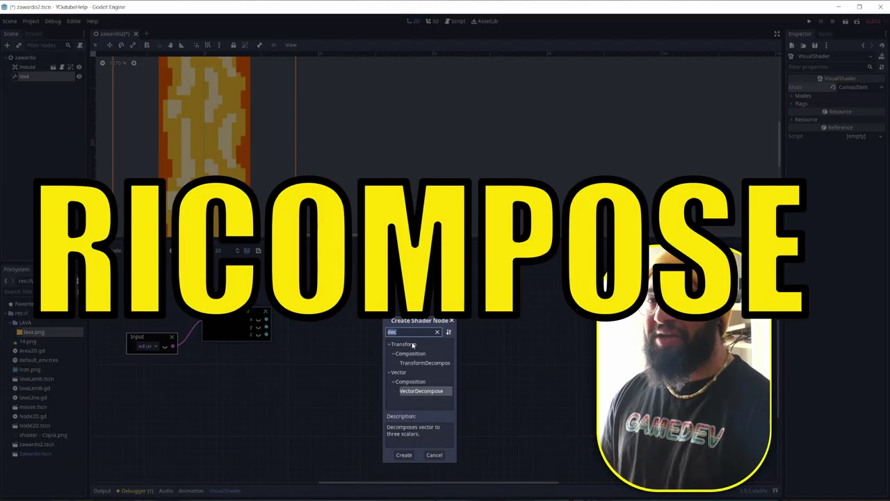
type("com")
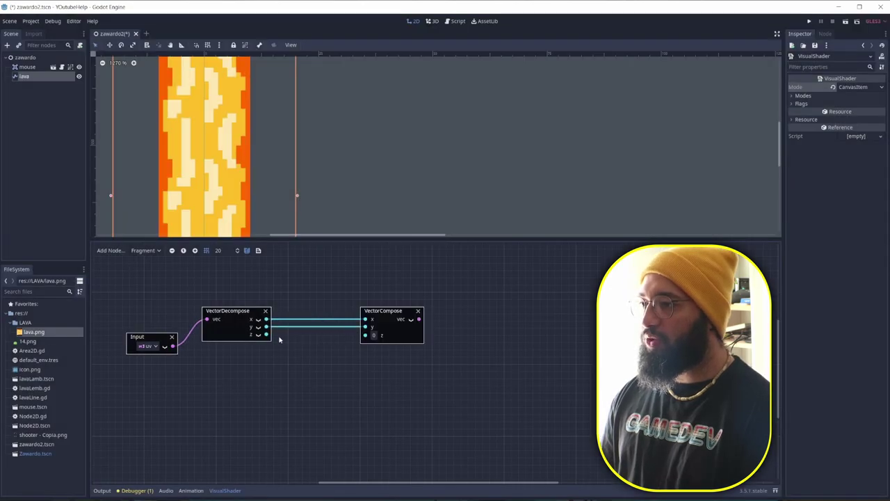
left_click_drag(294, 341, 365, 335)
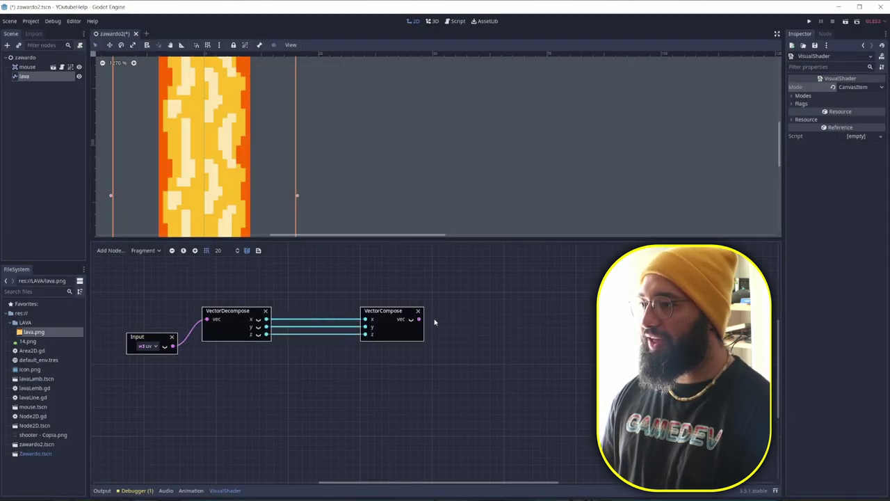
Add a Texture node via the 'tex' search, set its source to Texture2D, and reposition it.
right_click(487, 315)
type("text")
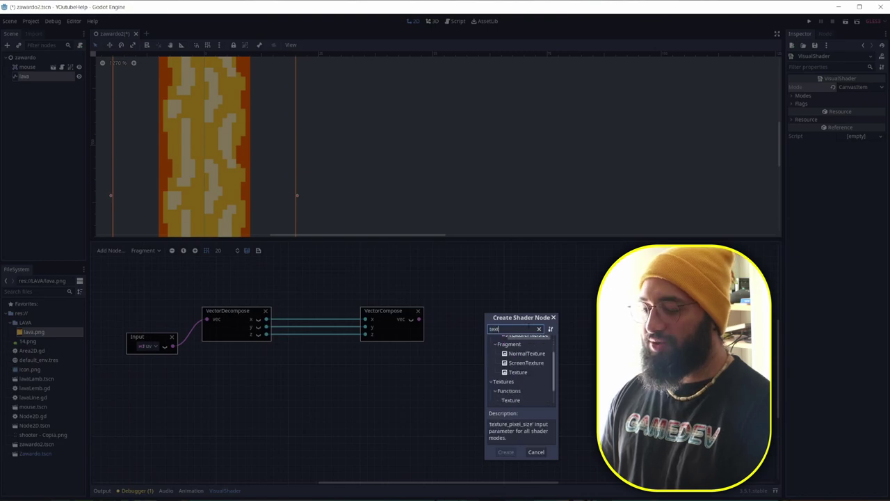
double_click(510, 400)
left_click(509, 336)
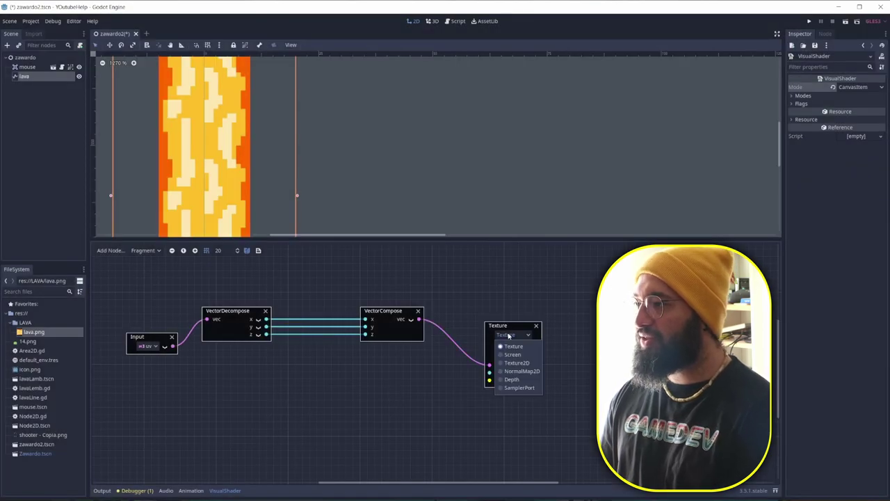
left_click(525, 363)
left_click_drag(533, 352, 637, 359)
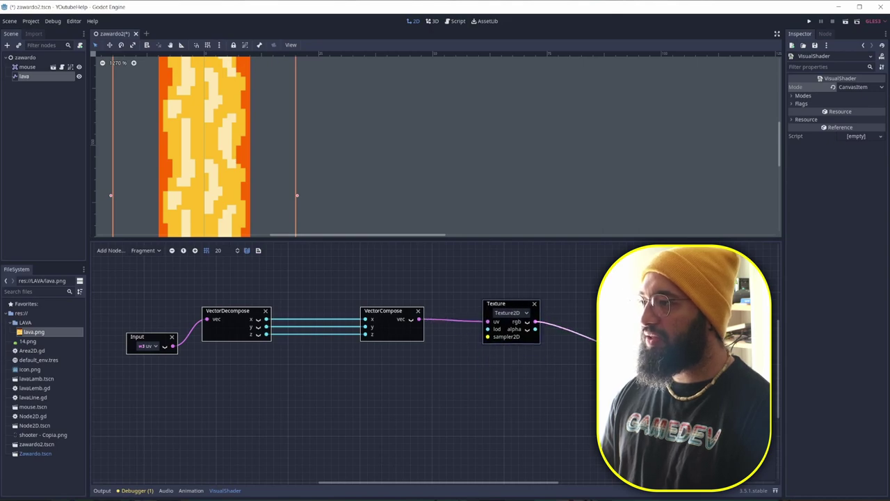
scroll(461, 359, "down", 5, "ctrl")
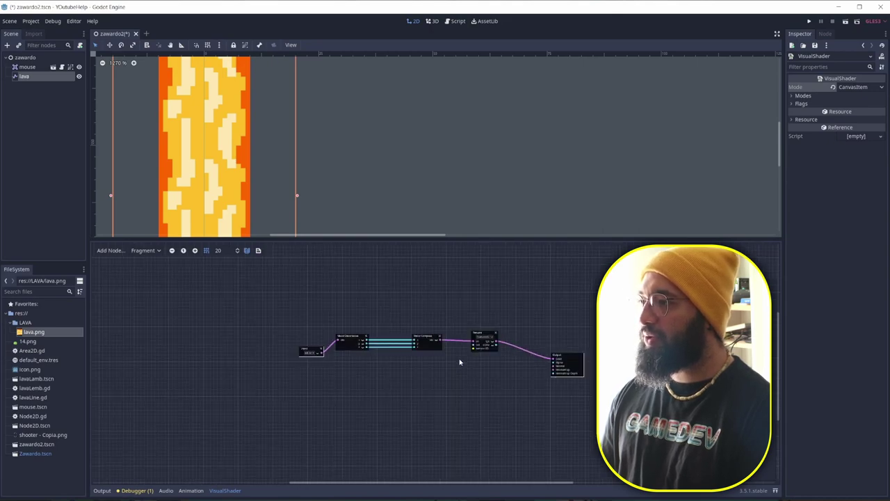
scroll(362, 344, "up", 3, "ctrl")
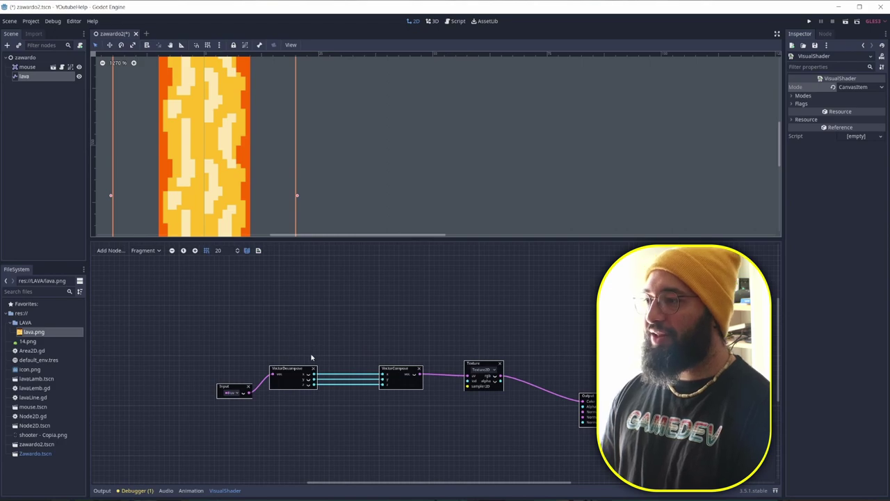
scroll(323, 372, "up", 3, "ctrl")
scroll(269, 313, "down", 3, "ctrl")
Add a time Input node, briefly wiring it to VectorCompose x and then detaching it.
scroll(280, 318, "up", 3, "ctrl")
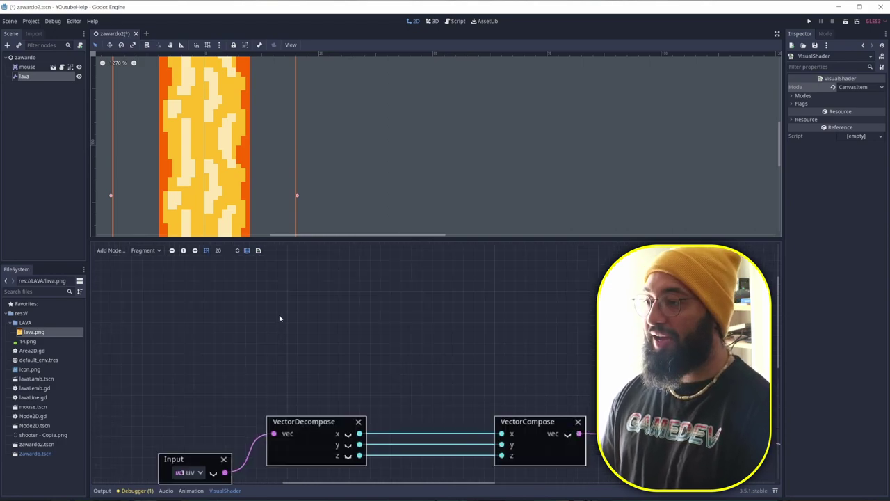
scroll(282, 306, "down", 1, "ctrl")
right_click(287, 293)
type("tim")
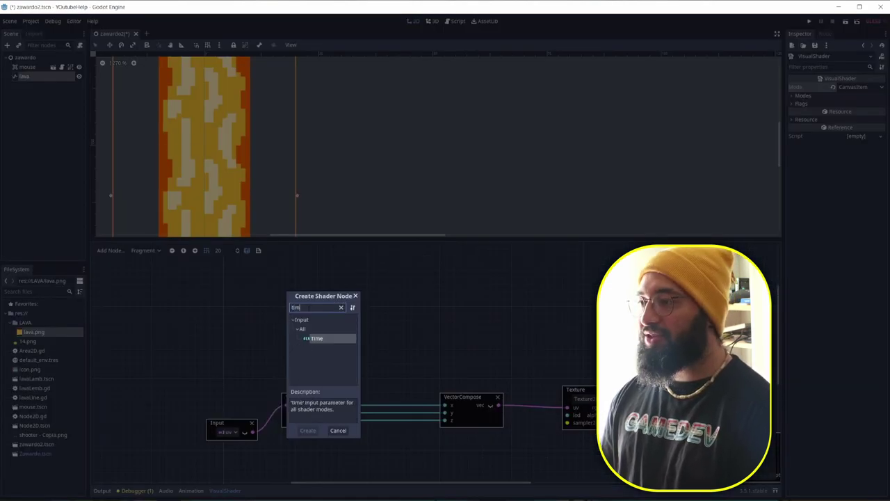
double_click(322, 338)
left_click_drag(338, 313, 445, 405)
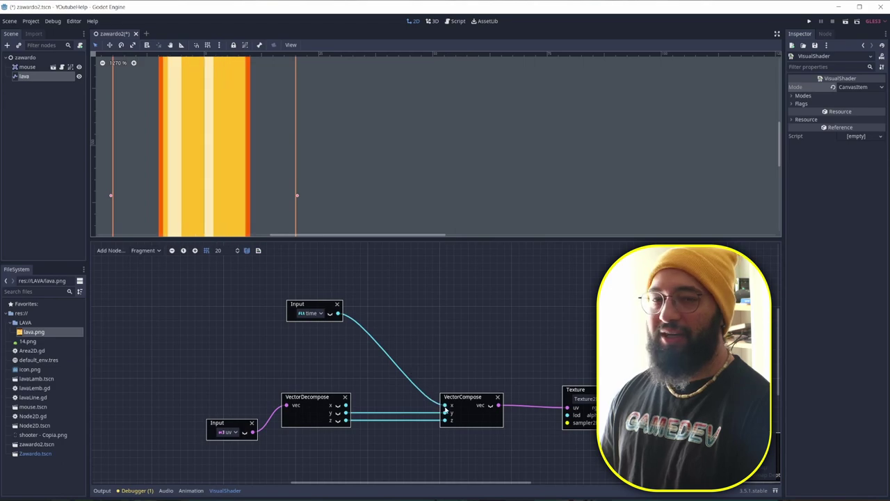
left_click_drag(445, 405, 340, 331)
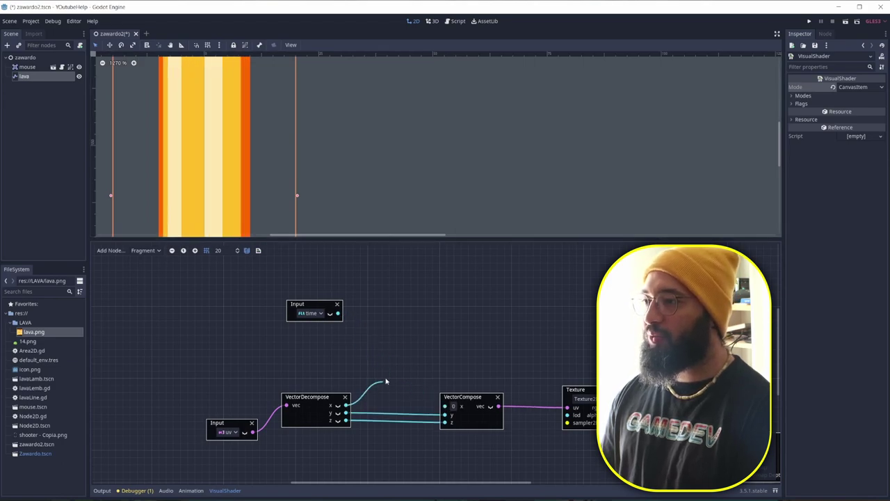
Add a ScalarOp node fed by VectorDecompose x, with time wired into its b input.
left_click_drag(386, 381, 390, 357)
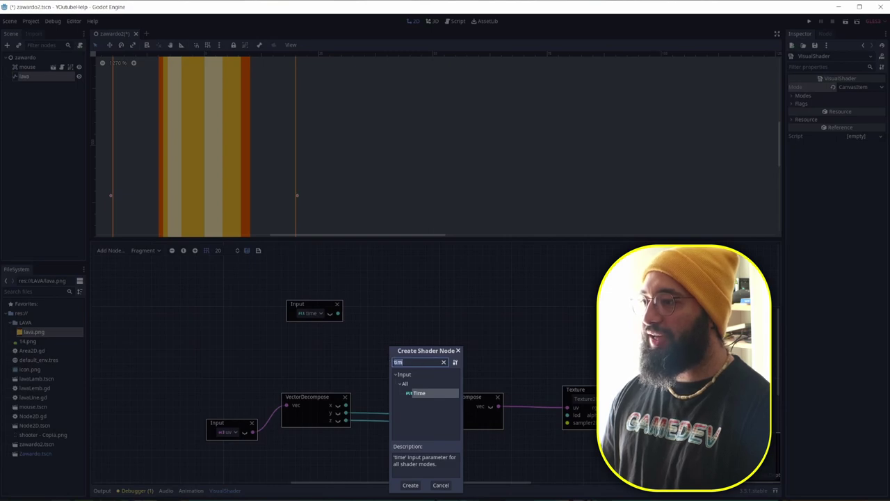
type("add")
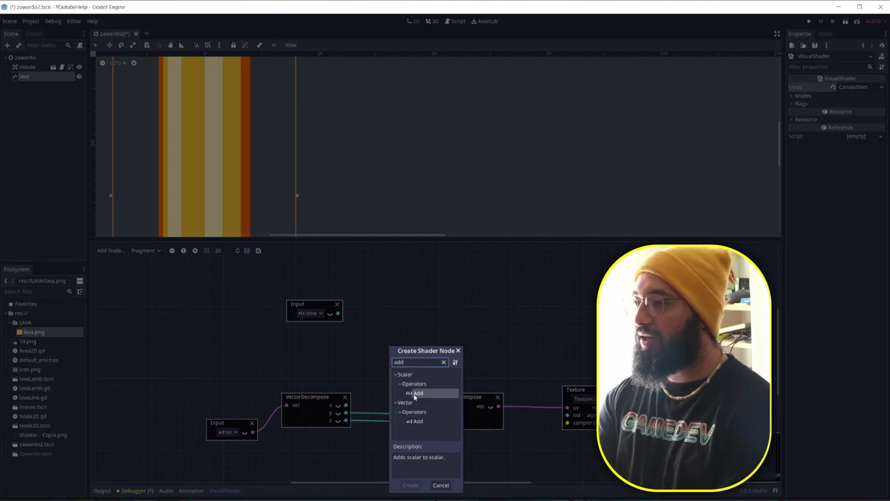
double_click(414, 394)
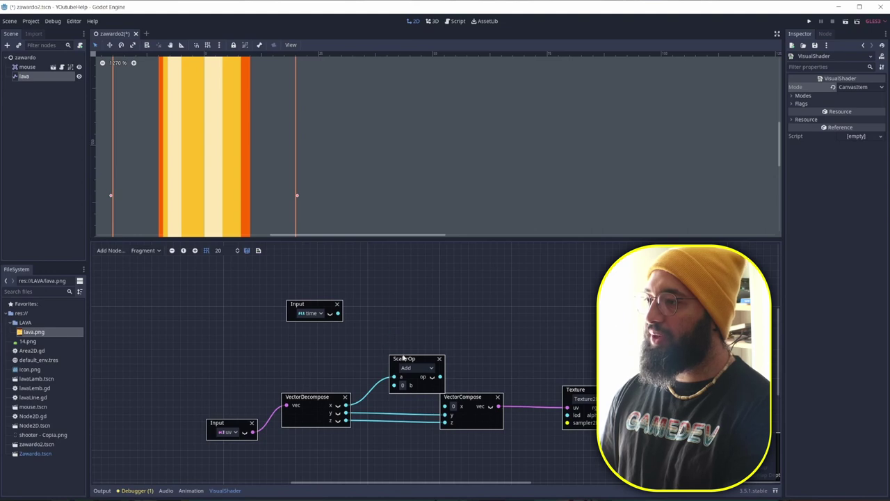
left_click_drag(403, 358, 388, 339)
left_click_drag(338, 314, 445, 406)
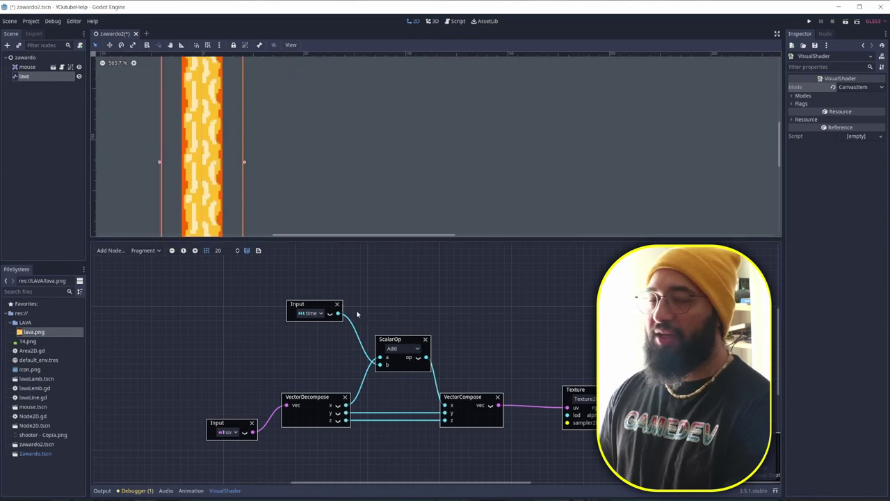
Change the ScalarOp operation to Sub and tidy the ScalarOp and time nodes.
left_click(400, 348)
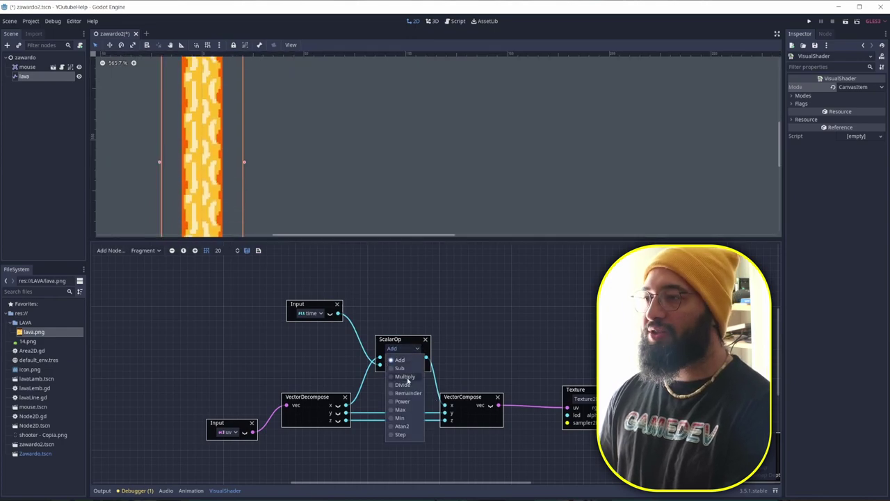
left_click(407, 363)
scroll(200, 158, "down", 5)
scroll(387, 149, "right", 5)
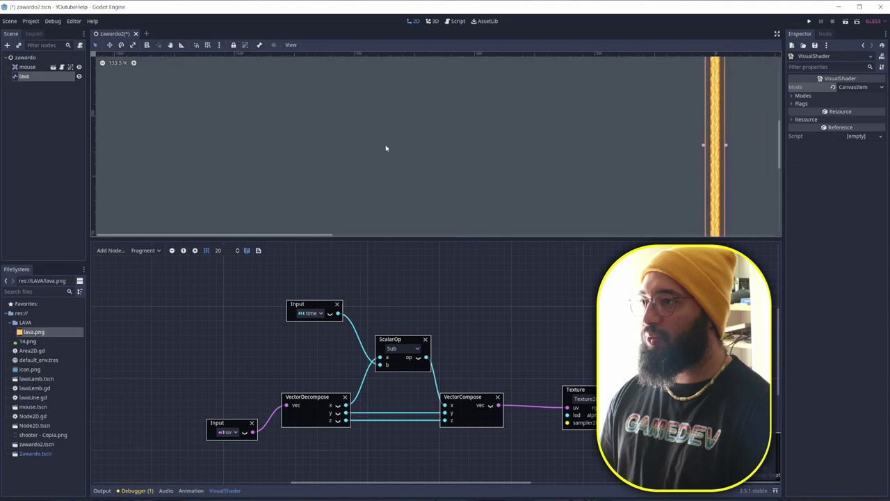
scroll(360, 148, "up", 9)
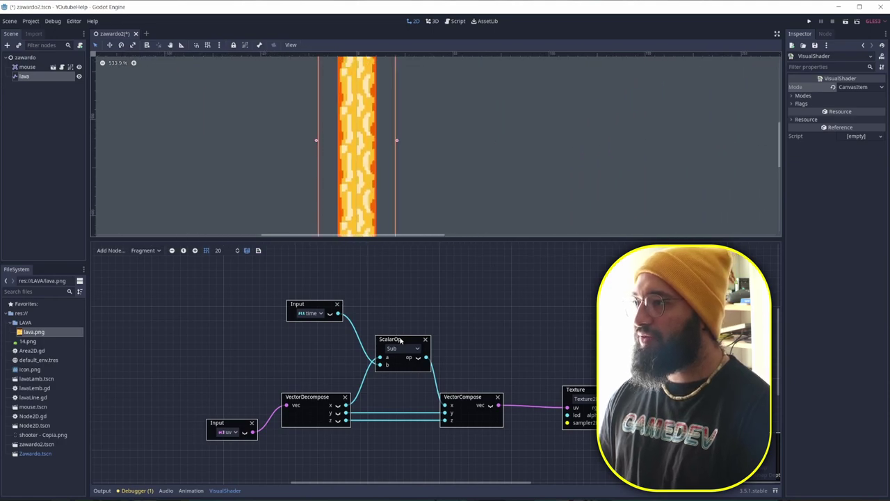
left_click_drag(398, 340, 398, 333)
left_click_drag(299, 304, 273, 338)
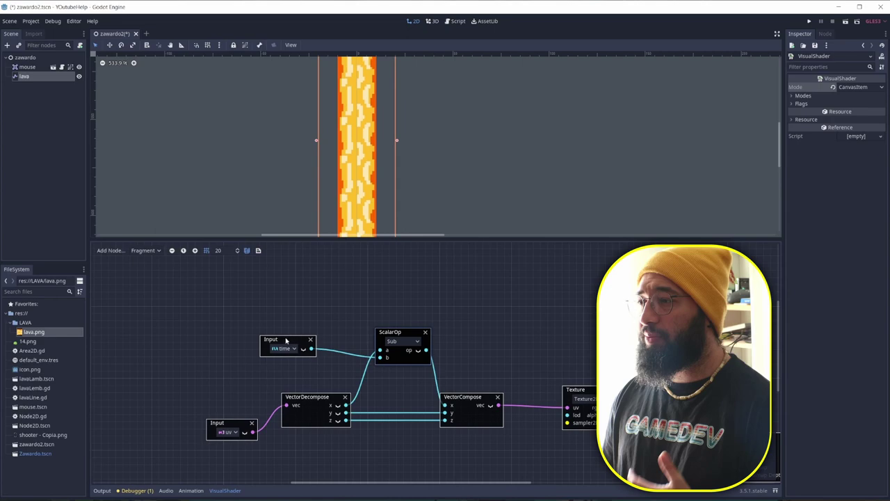
Add a ScalarUniform node to the shader graph and rename it speed.
left_click_drag(282, 339, 305, 327)
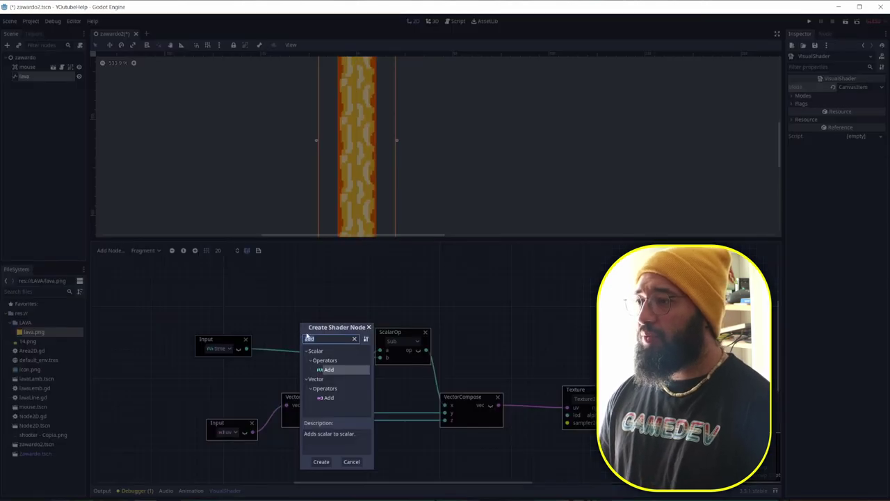
type("unifaw")
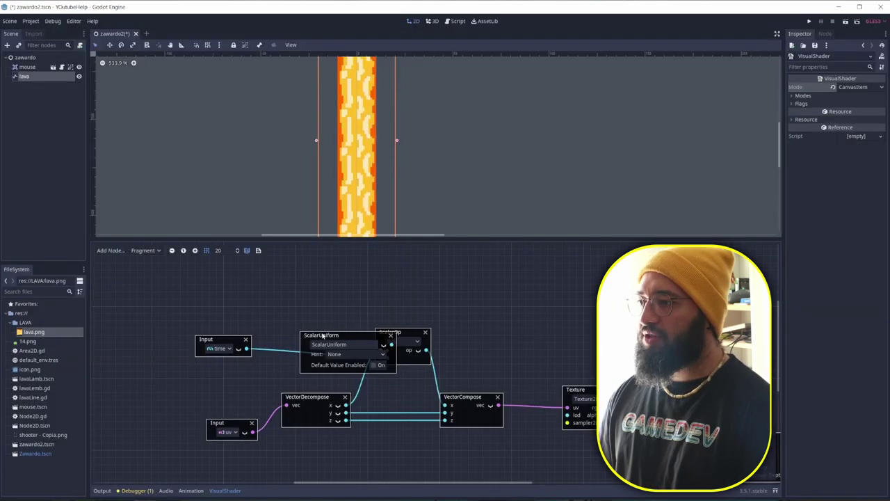
left_click_drag(316, 334, 279, 288)
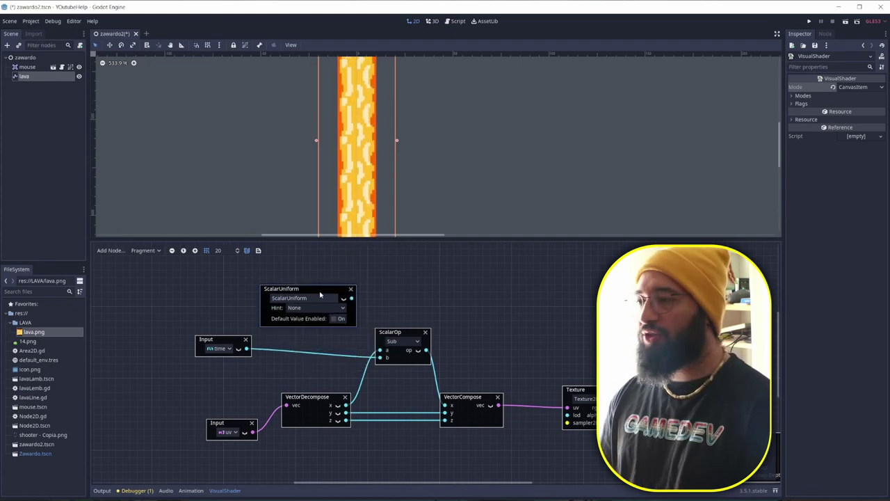
double_click(310, 298)
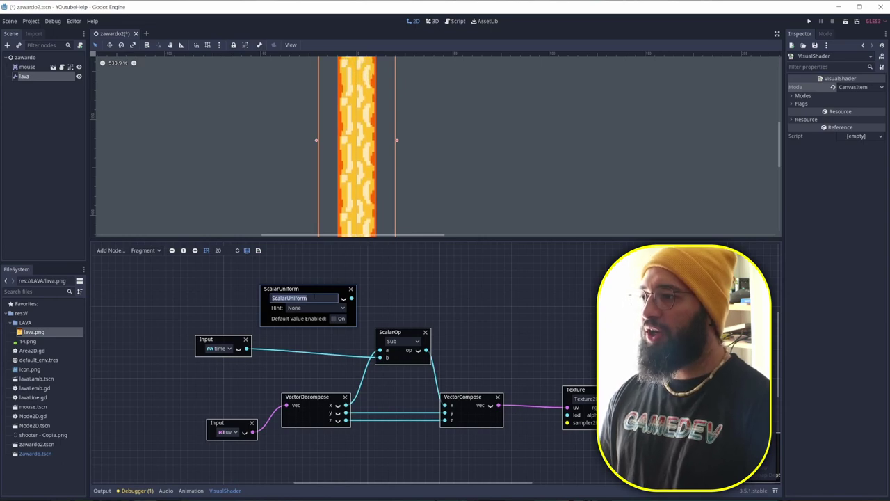
type("speed")
Give the speed uniform a Range+Step hint with Max 10 and a default value of 1.
left_click(309, 308)
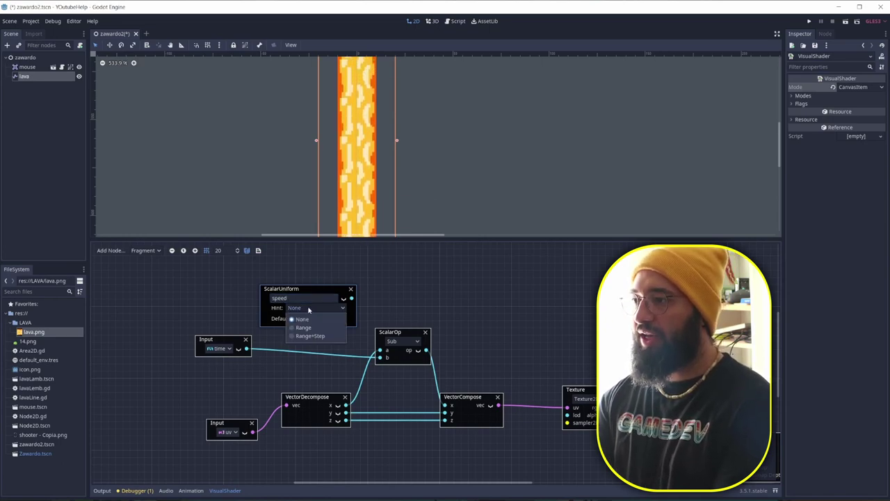
left_click(316, 336)
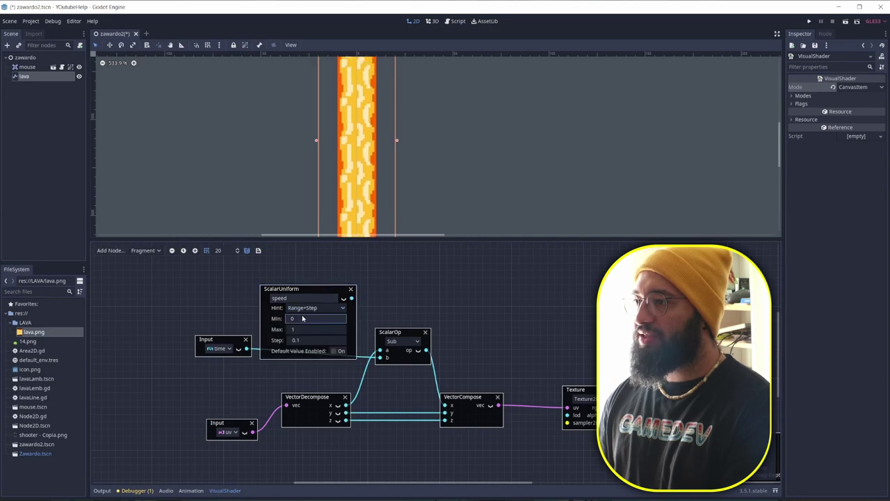
left_click(308, 329)
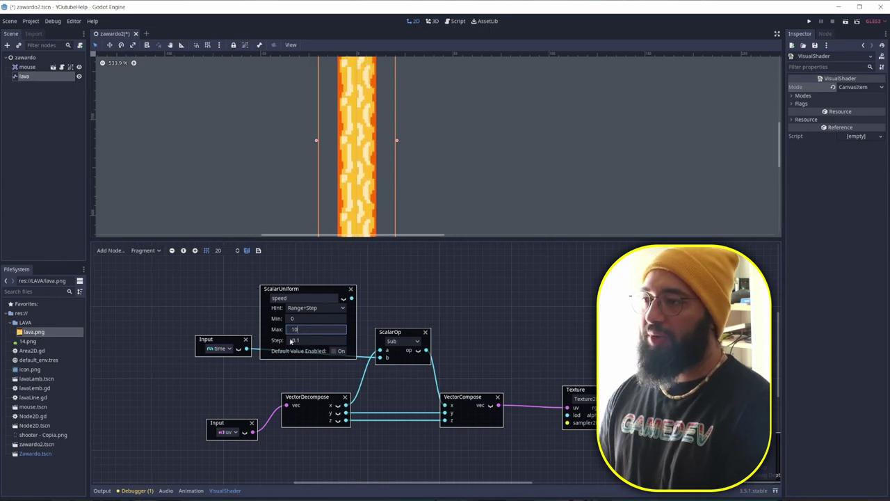
left_click(335, 351)
left_click(335, 352)
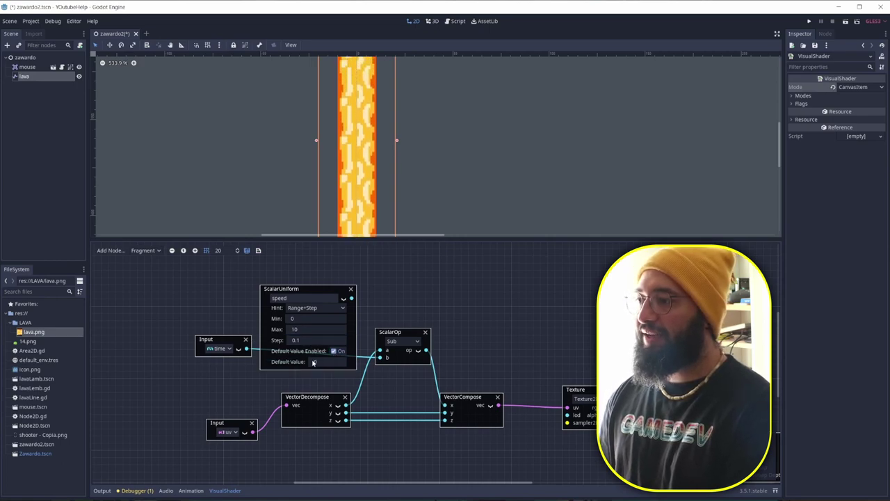
key("Return")
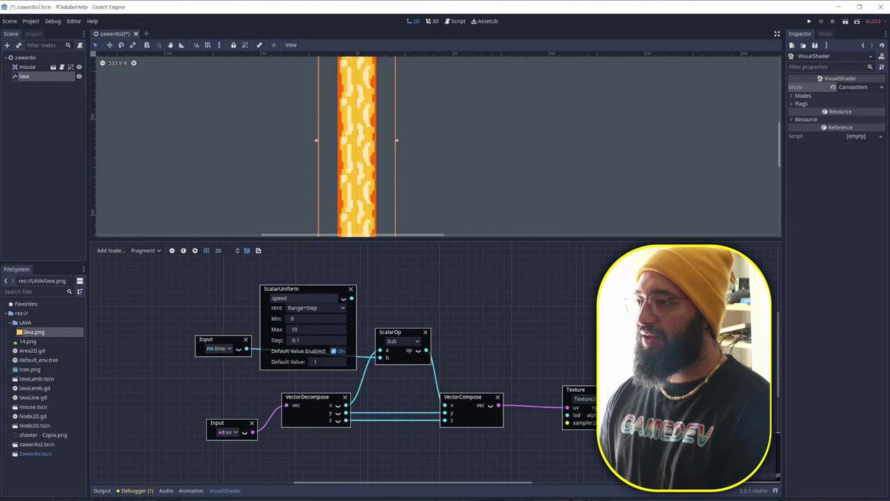
left_click_drag(300, 288, 255, 259)
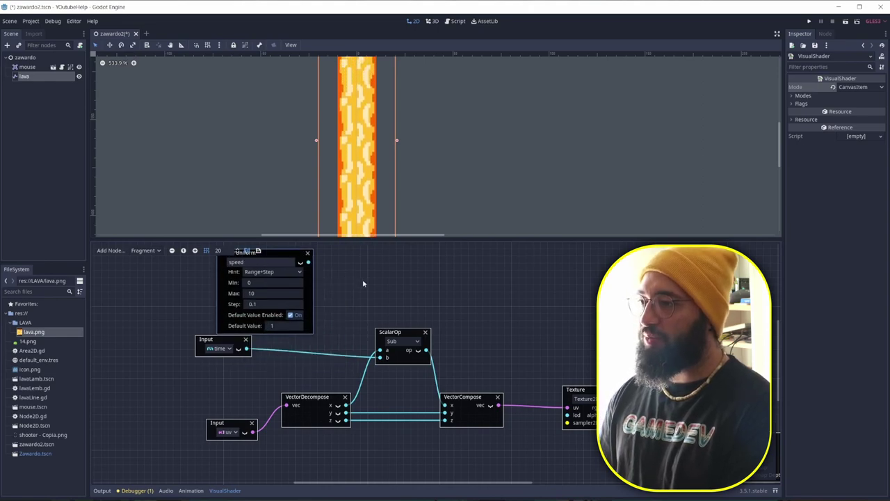
Multiply the time input by the speed uniform with a Scalar Multiply node feeding Sub.
middle_click_drag(363, 283, 376, 330)
left_click_drag(261, 401, 267, 375)
type("mul")
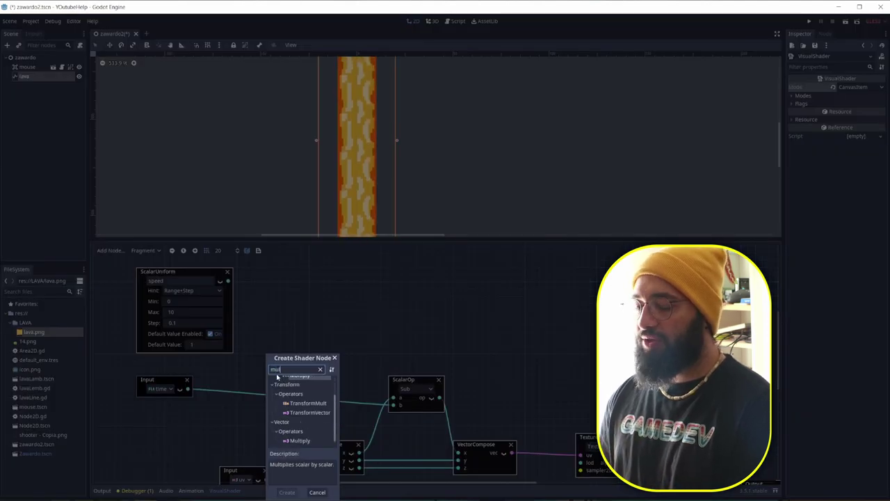
scroll(292, 411, "up", 2)
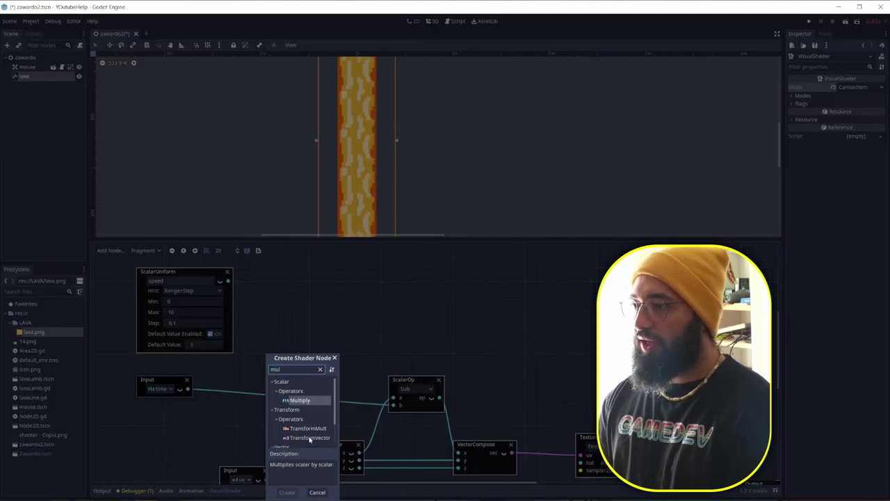
double_click(309, 400)
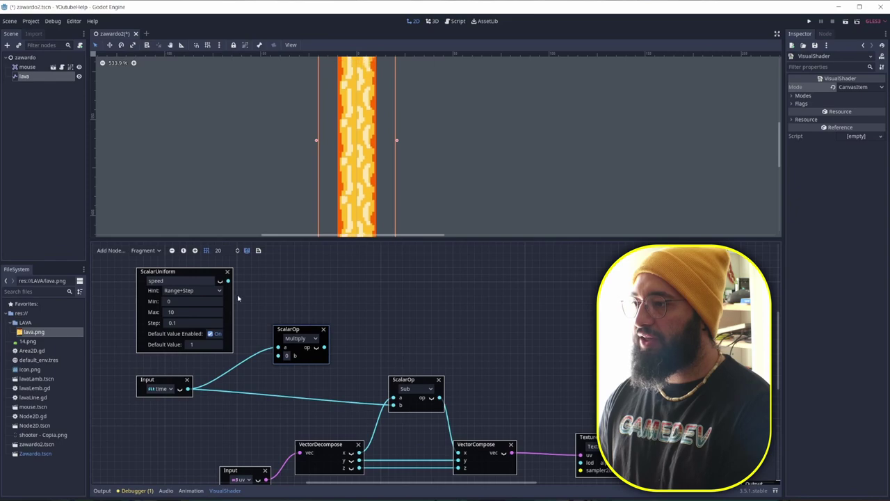
left_click_drag(221, 282, 389, 411)
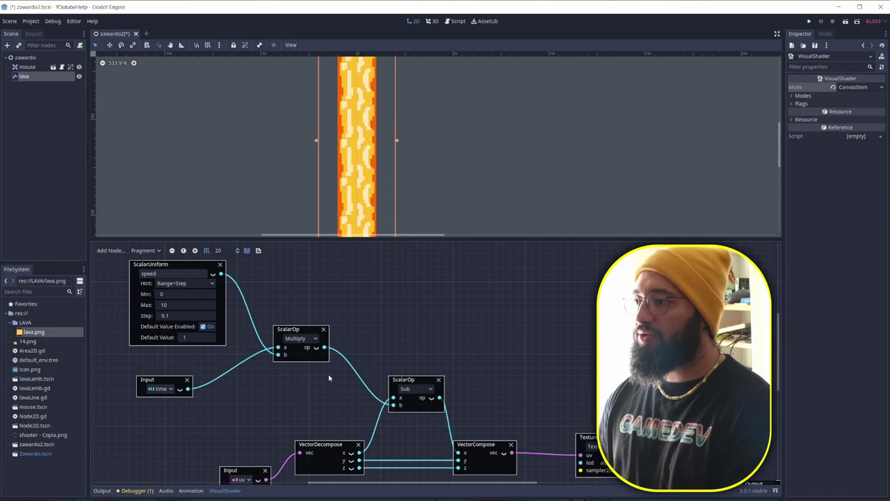
left_click(463, 199)
Raise and lower the lava material's Speed shader parameter, leaving it at 1.
left_click(375, 192)
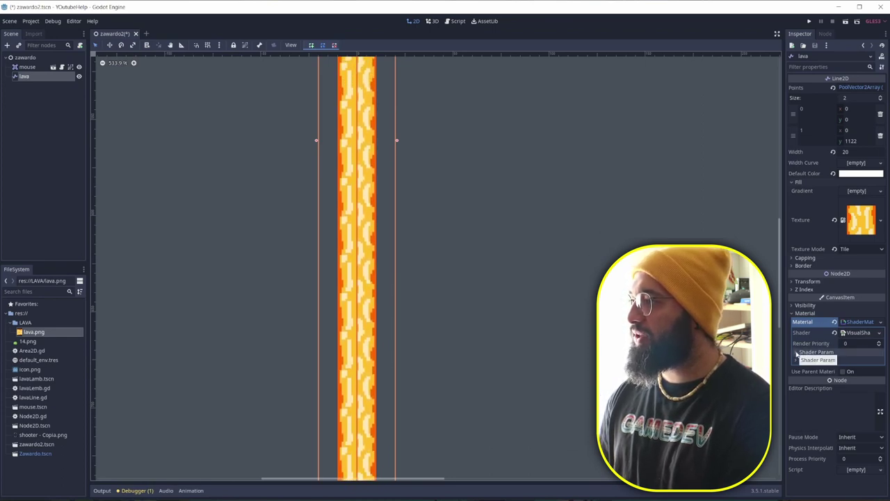
left_click(797, 354)
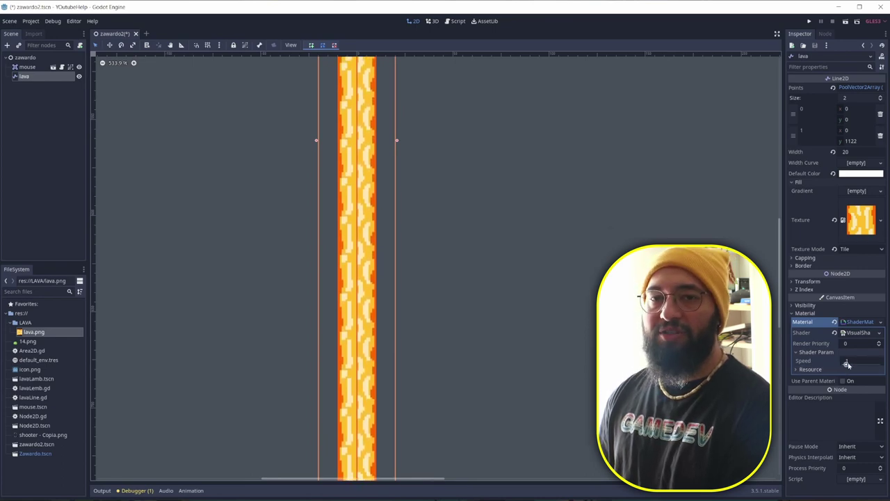
left_click_drag(847, 362, 882, 366)
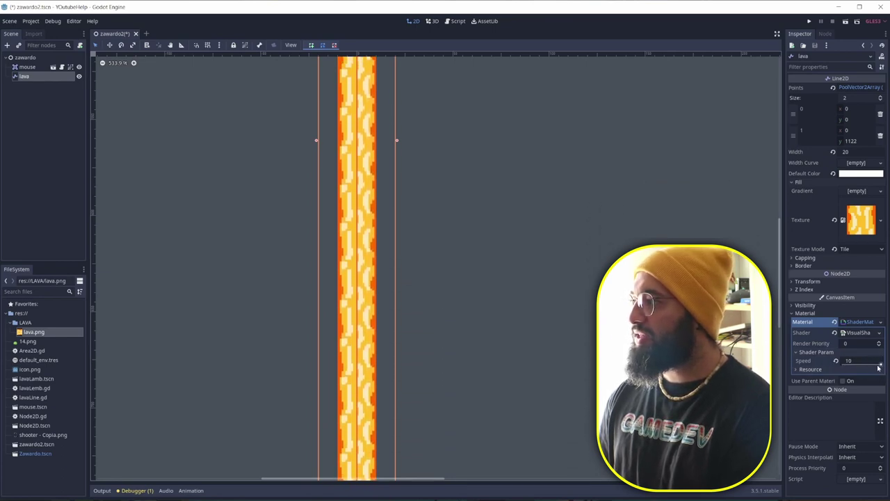
left_click_drag(881, 366, 812, 363)
Undo the accidental widening of the lava line and reselect it.
scroll(553, 317, "down", 6)
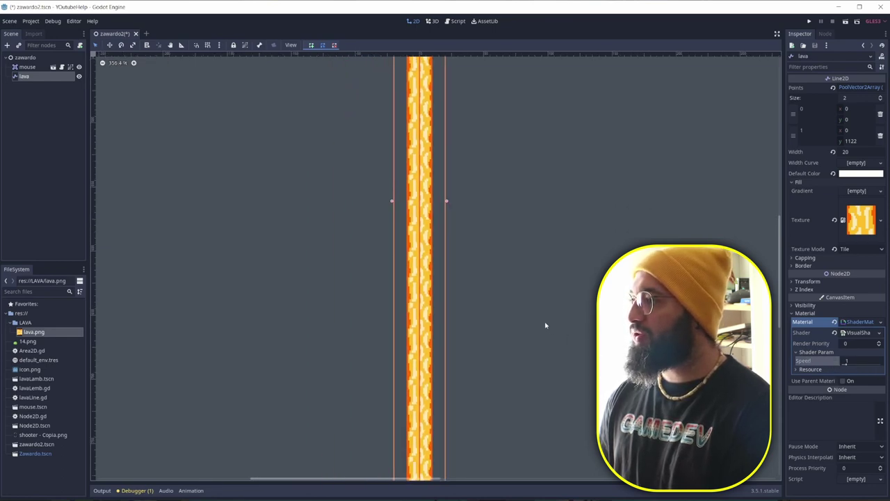
scroll(558, 308, "down", 4)
middle_click_drag(575, 294, 395, 273)
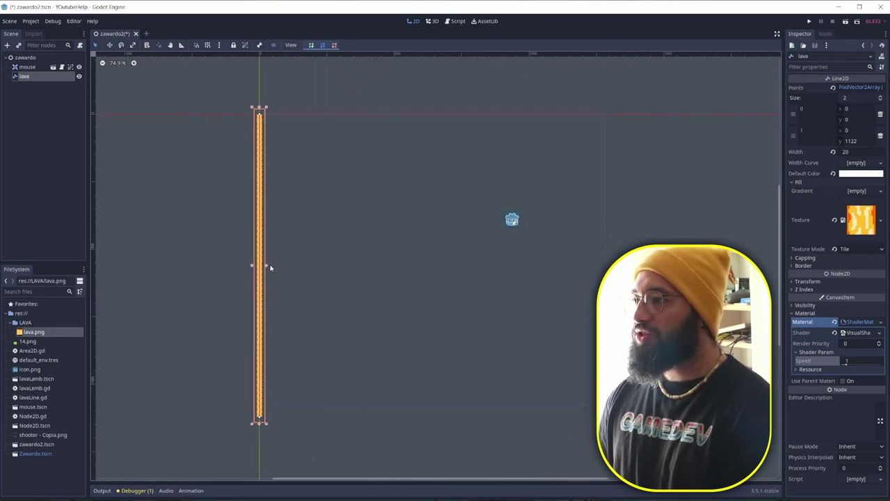
left_click_drag(270, 268, 340, 271)
left_click(447, 282)
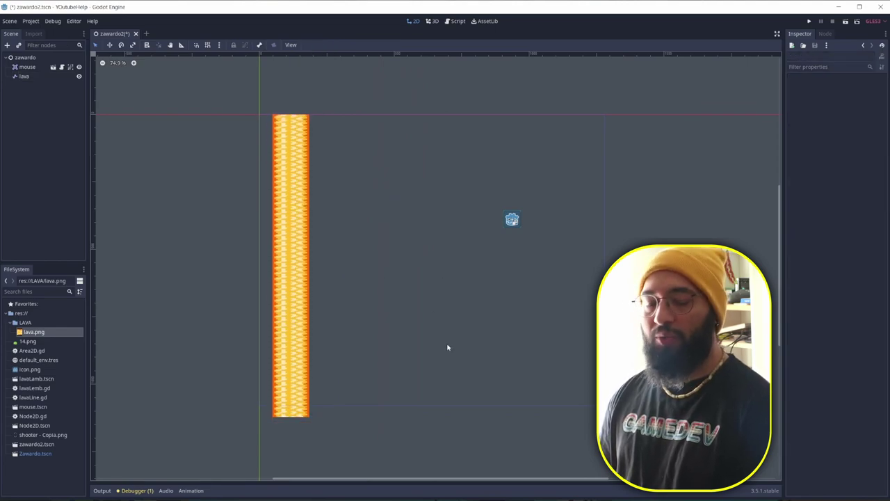
key("ctrl+z")
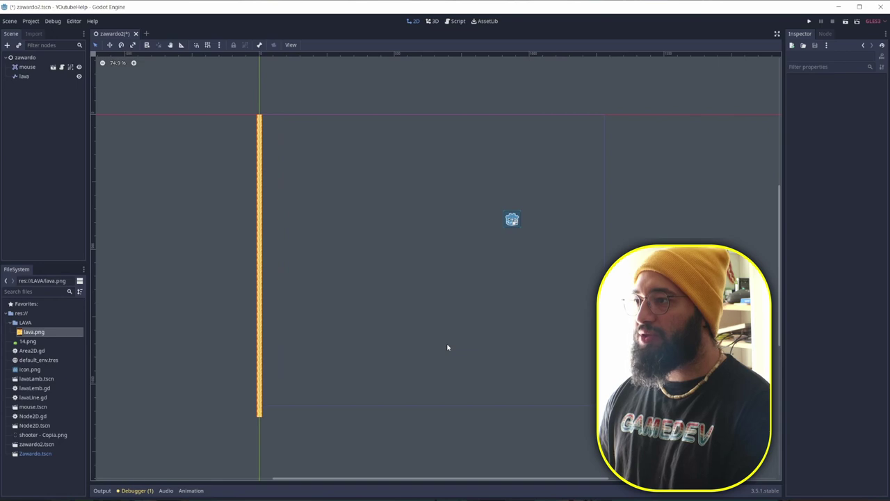
left_click(261, 238)
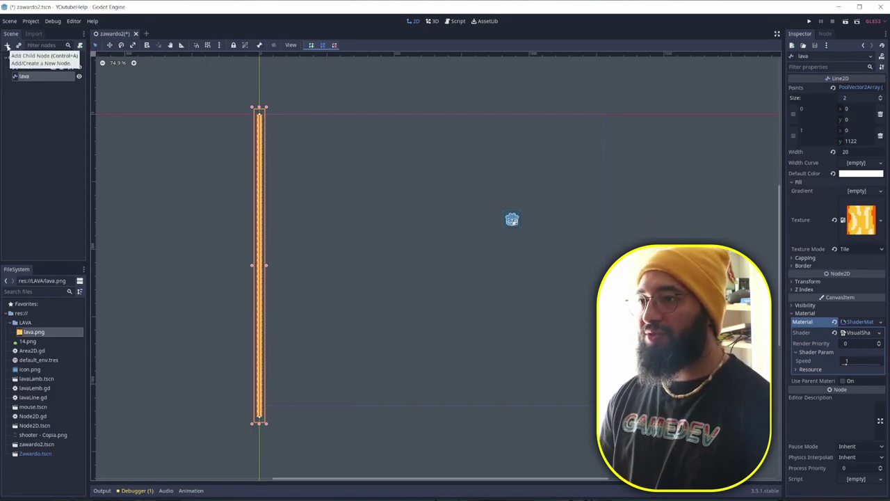
Add a RayCast2D child under lava and rename it cRay.
left_click(7, 46)
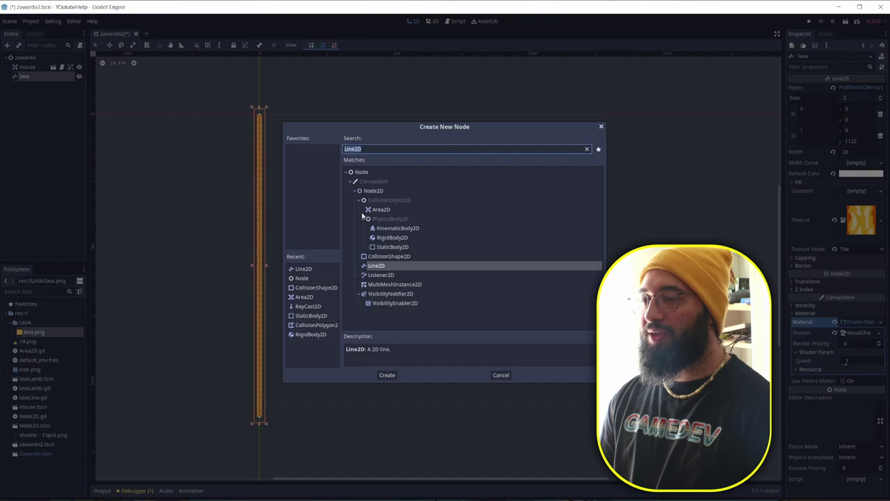
double_click(306, 308)
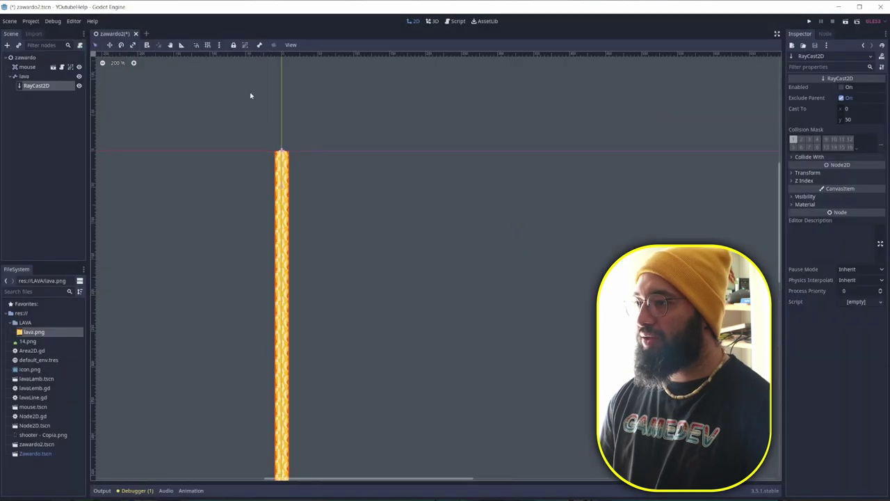
scroll(292, 129, "up", 8)
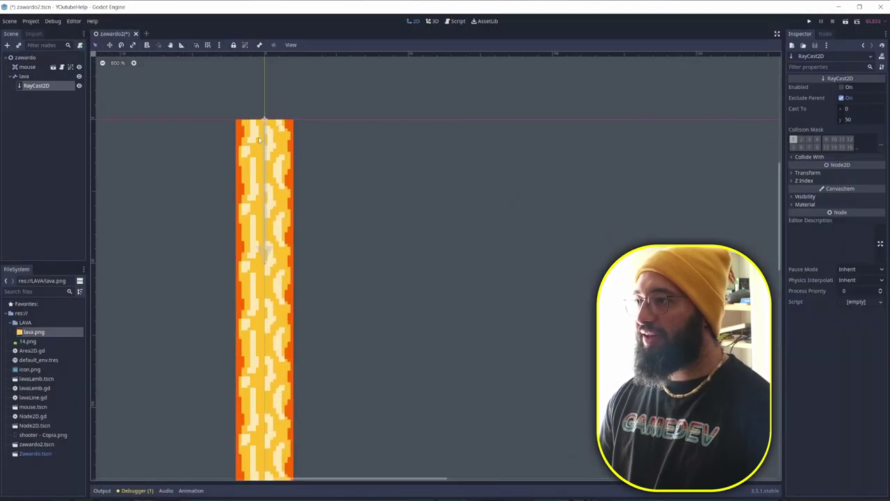
scroll(327, 250, "down", 3)
scroll(326, 250, "down", 5)
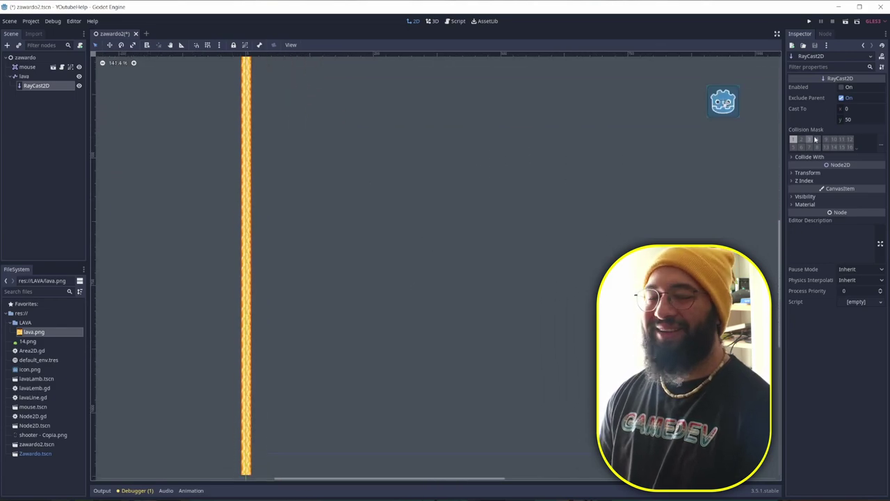
left_click(265, 212)
scroll(265, 213, "up", 3)
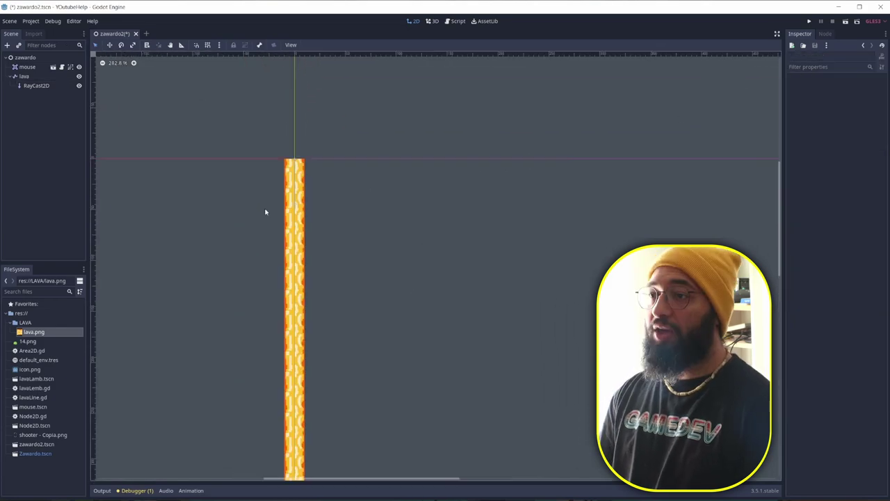
left_click(32, 86)
left_click(31, 85)
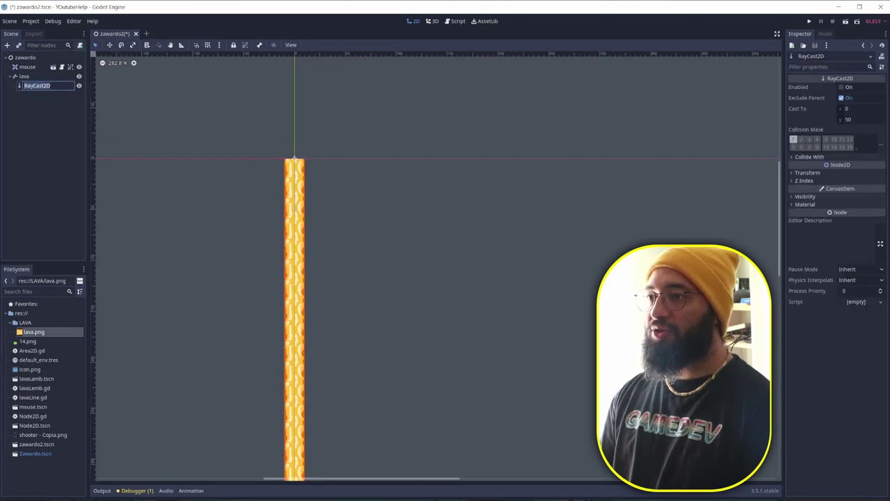
type("cRay")
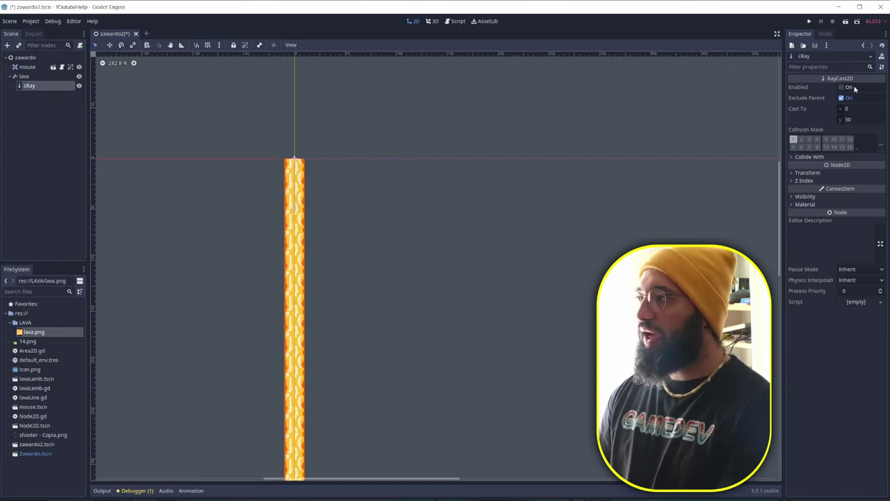
Enable cRay and set Cast To y to 1280, then drag the ray to 1129.
left_click(842, 87)
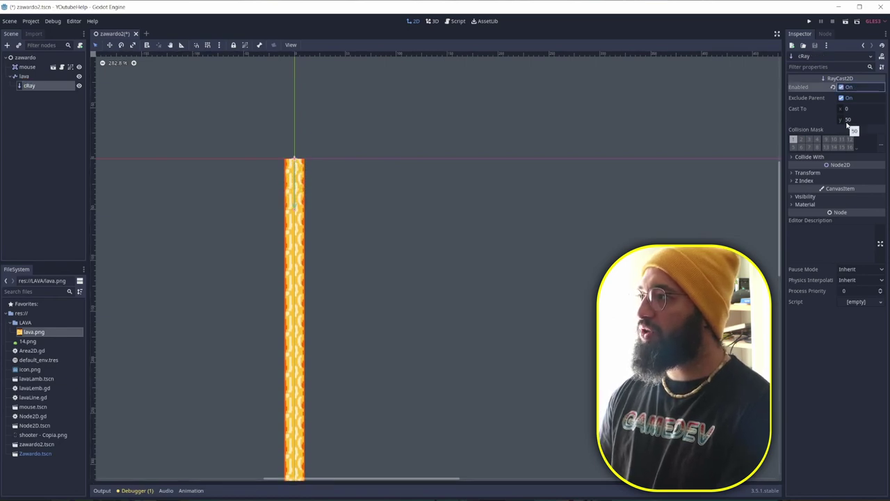
left_click(849, 121)
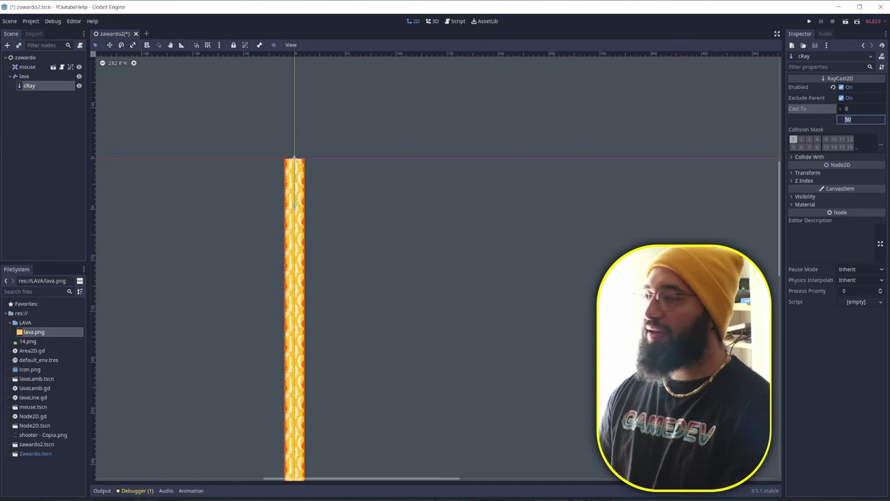
type("1280")
key("Return")
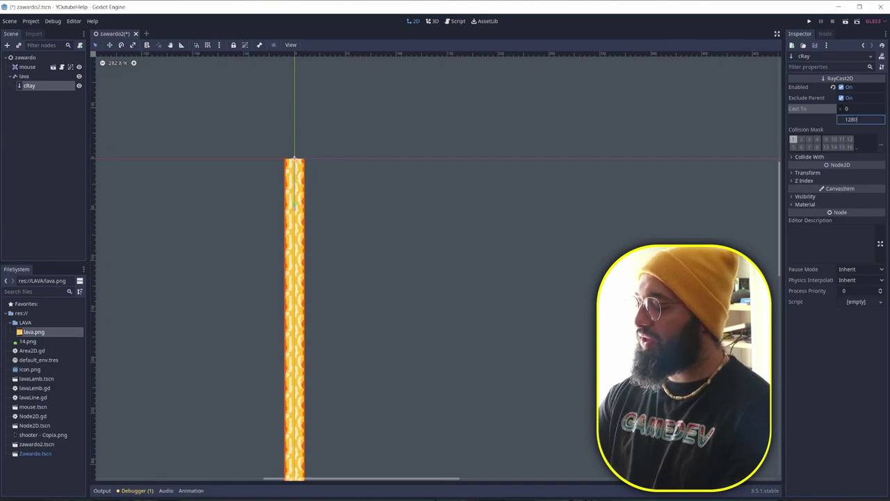
scroll(271, 334, "up", 4)
scroll(271, 335, "down", 6)
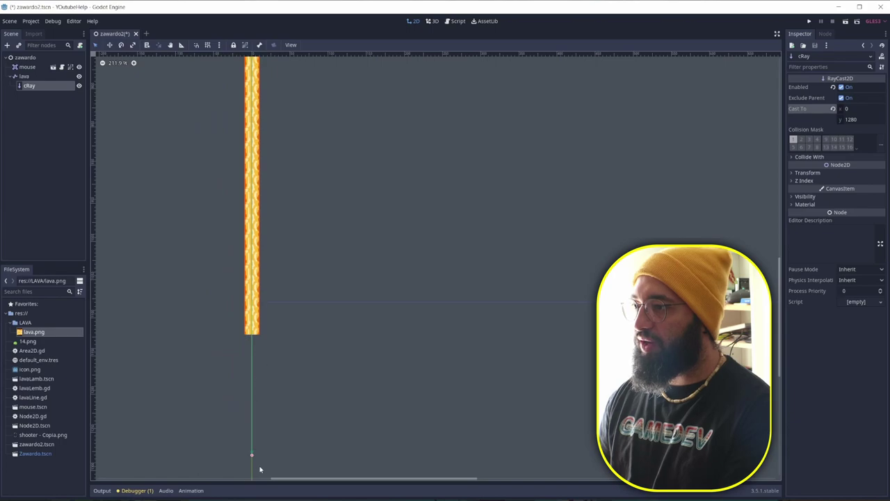
left_click_drag(258, 467, 253, 459)
scroll(395, 191, "down", 2)
scroll(391, 231, "down", 3)
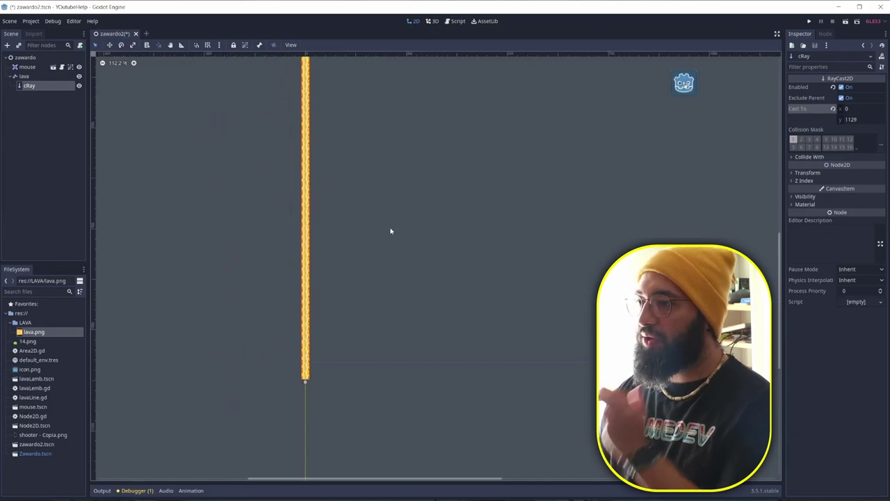
left_click(25, 77)
Attach a script whose _ready sets point 1 to cRay's collision y when colliding.
left_click(80, 46)
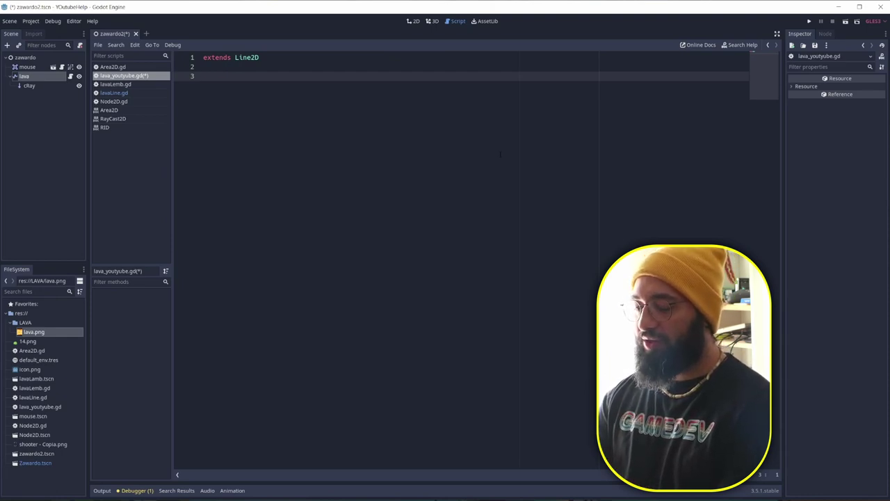
type("func read")
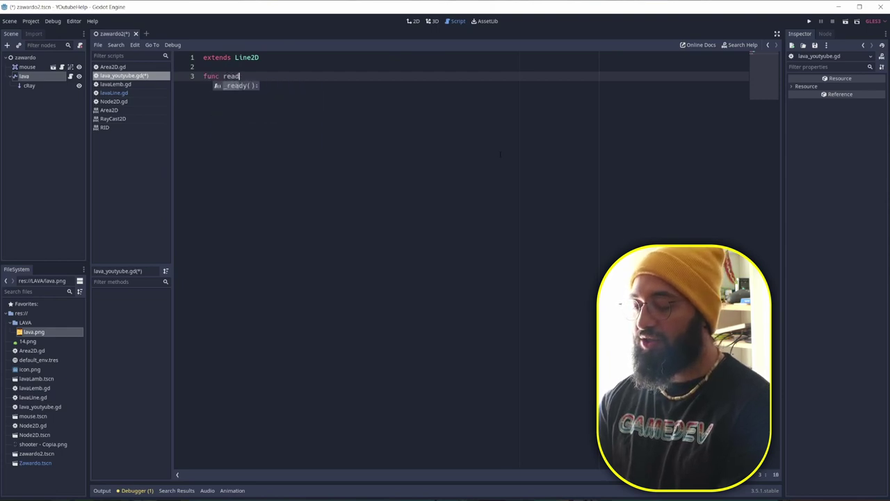
key("Return")
key("Return")
type("if")
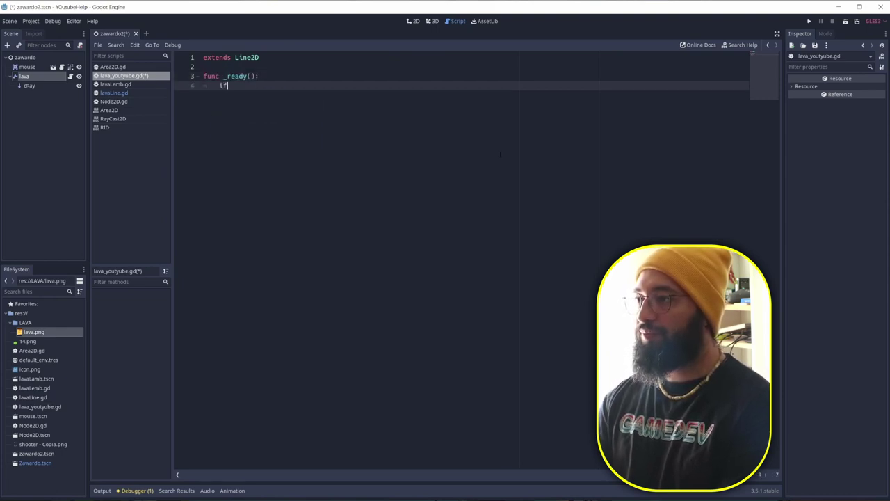
type(" $")
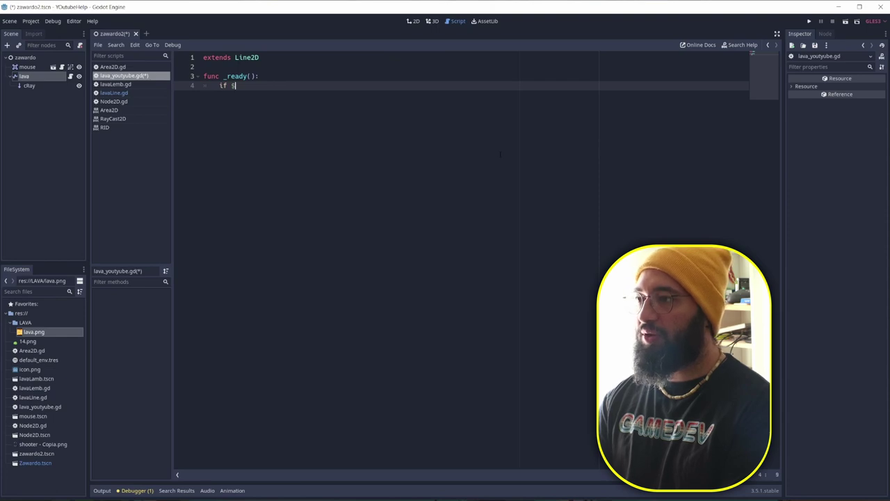
type("cRay.is_co")
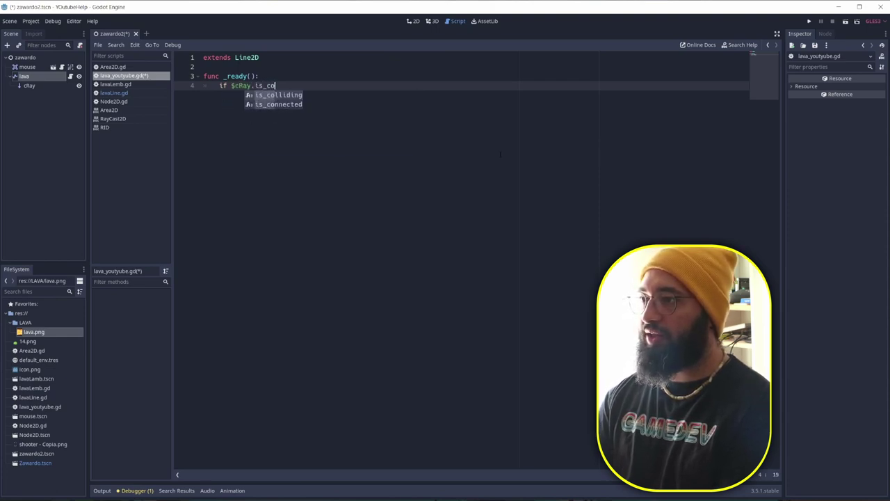
key("Return")
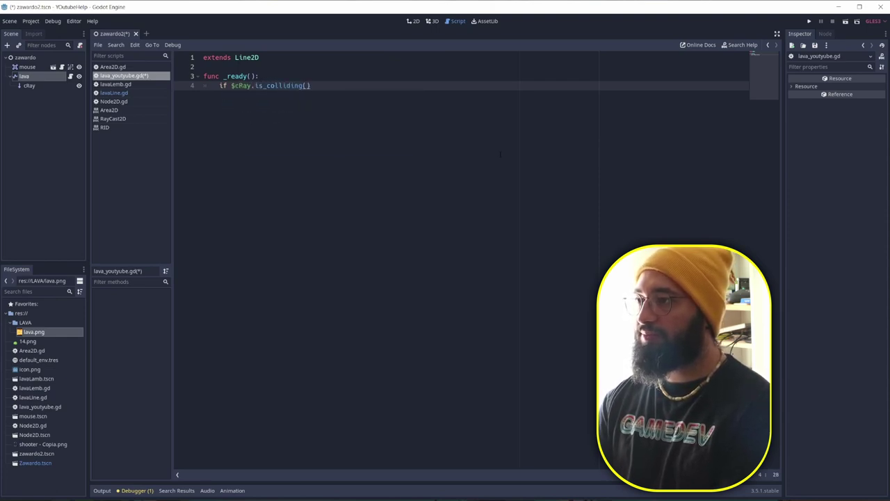
type(":")
key("Return")
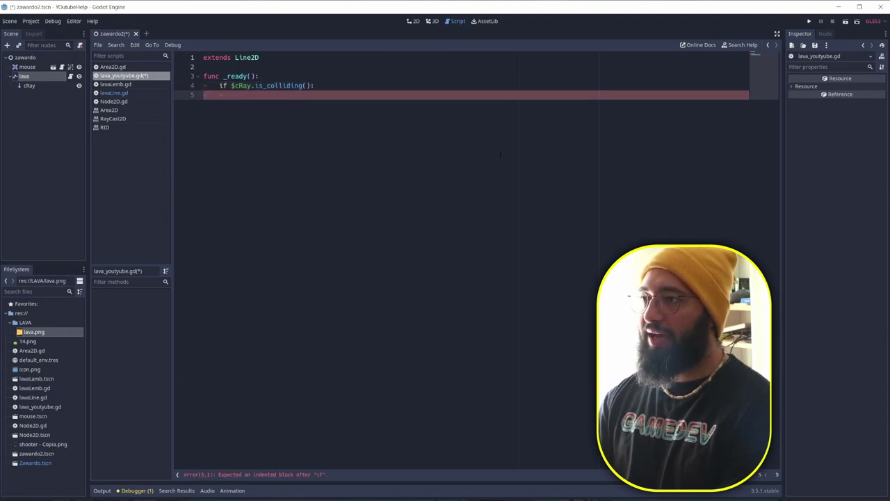
type("set_poi")
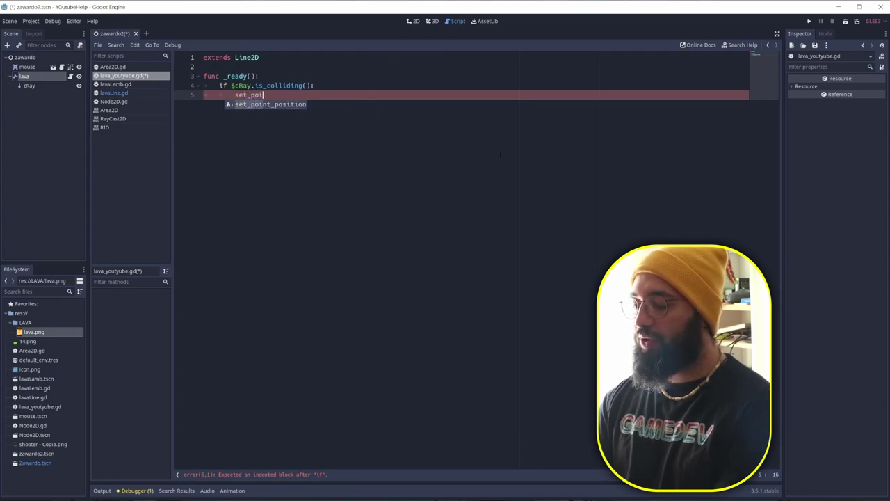
key("Return")
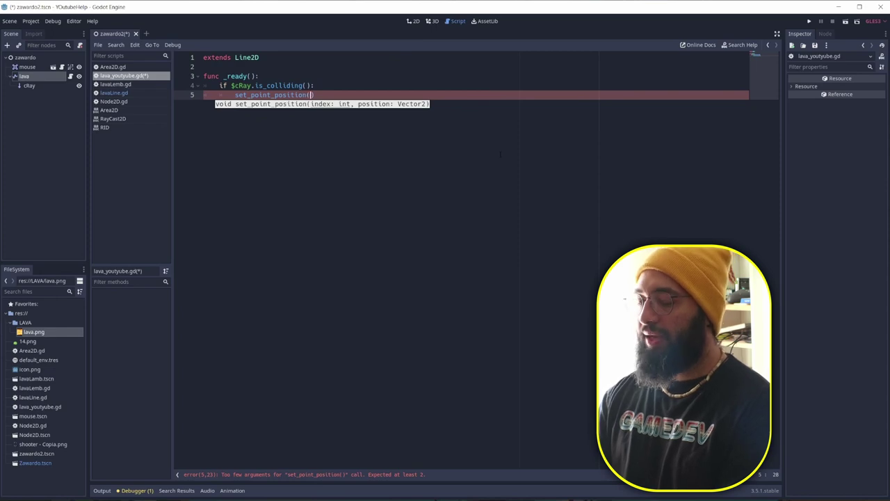
type("1")
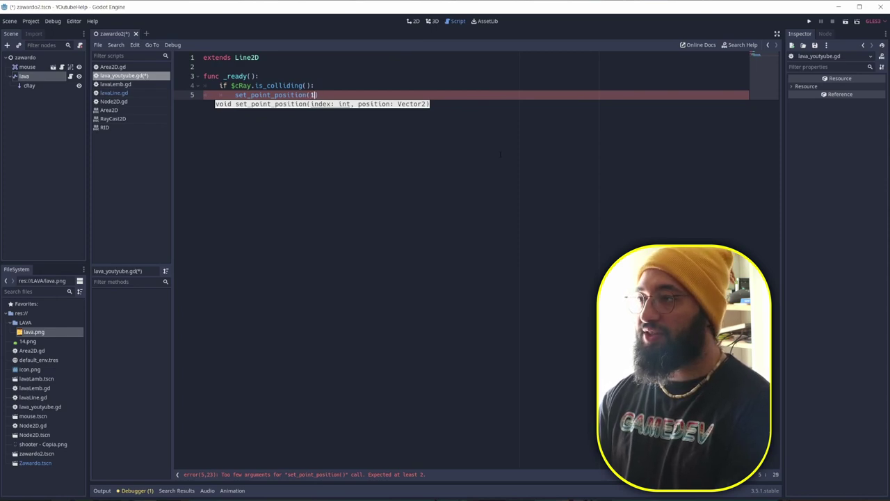
type(",Vect")
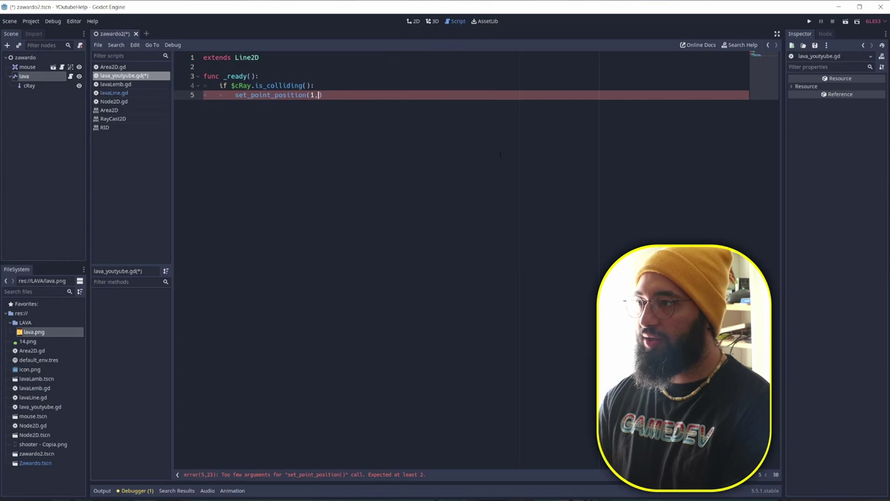
key("Return")
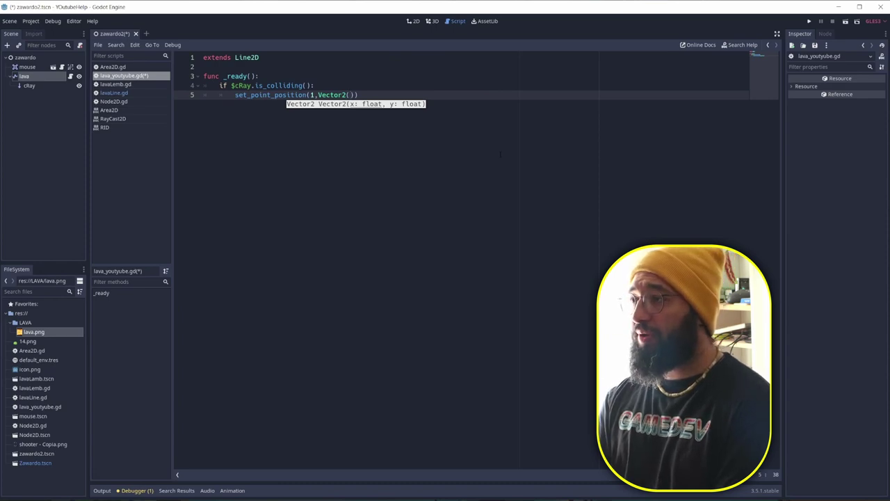
type("0")
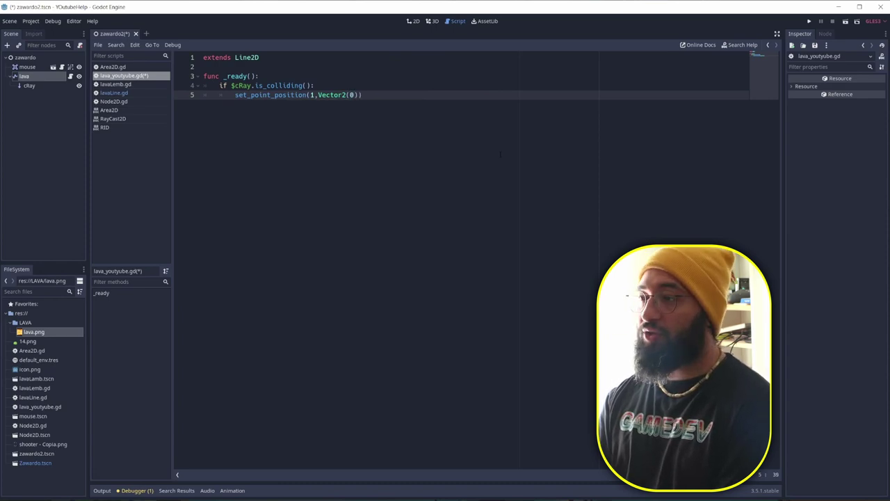
type(",")
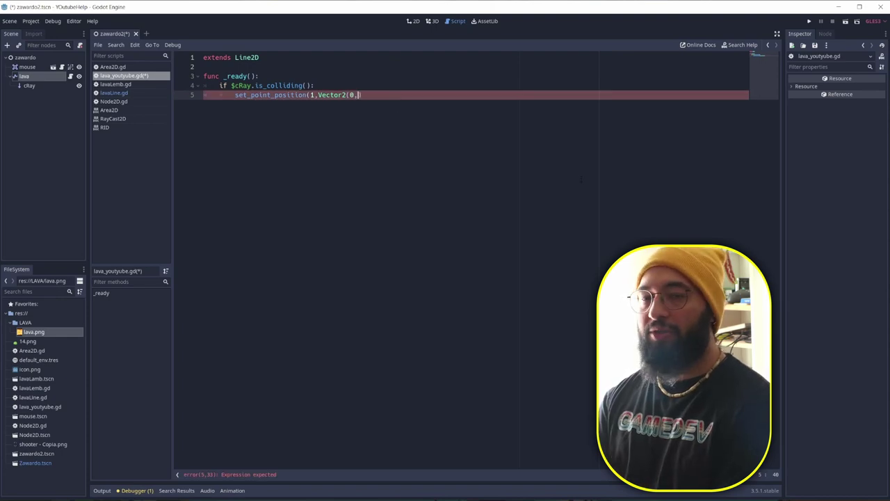
type("$cRay")
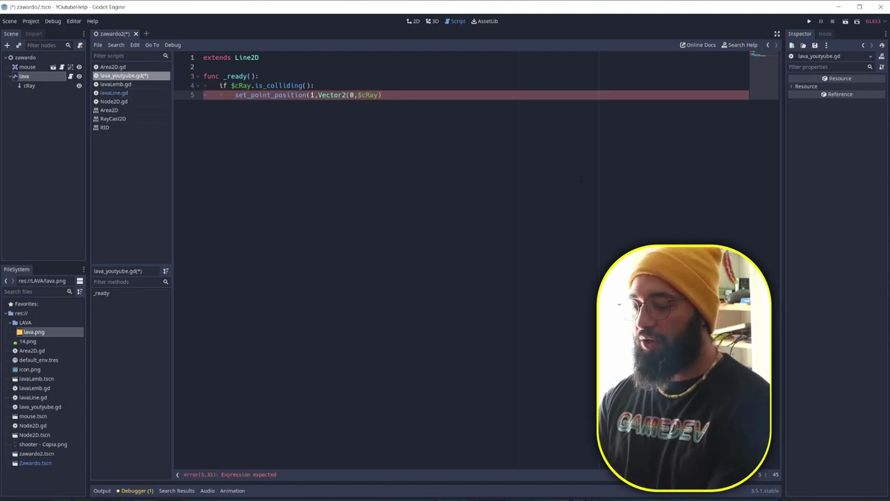
type(".get_poi")
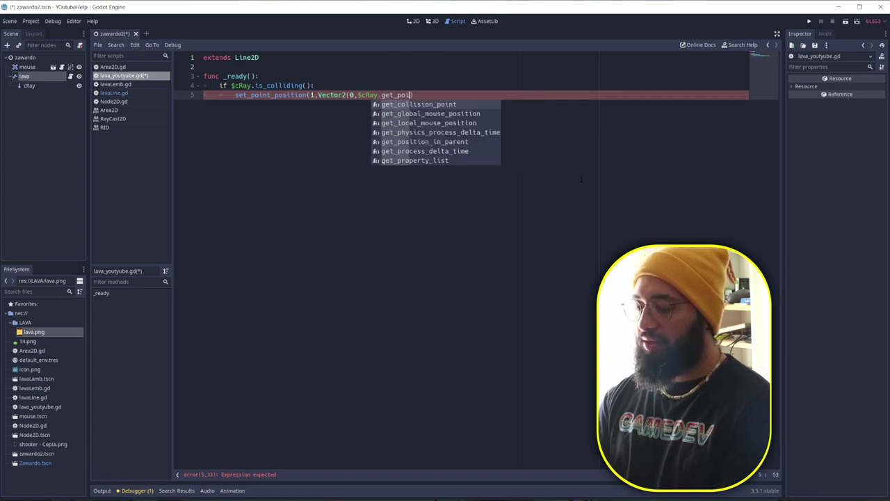
key("Return")
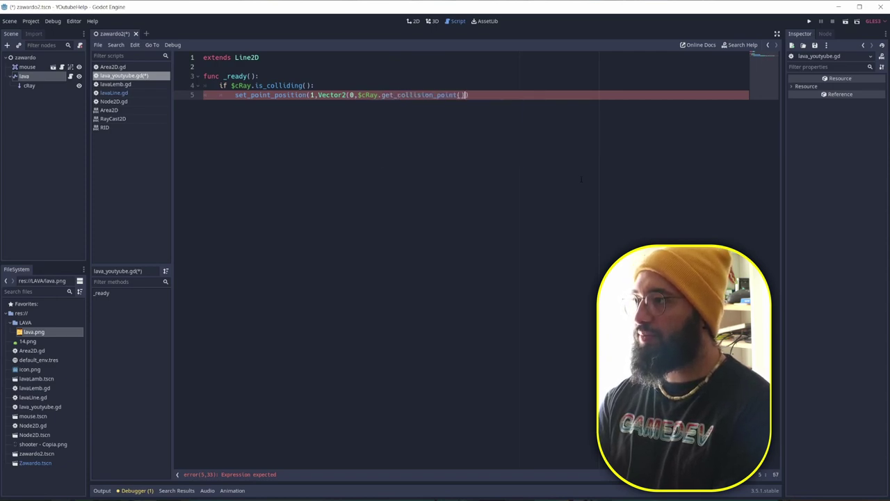
type(".y")
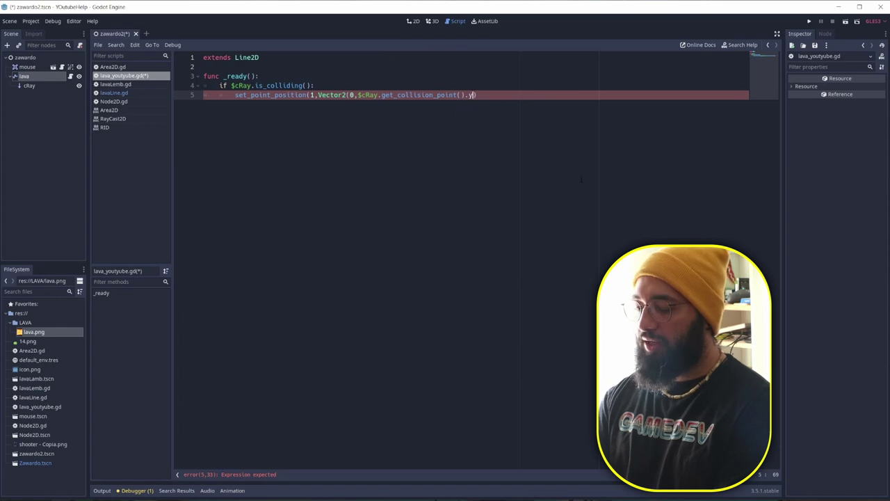
type(")")
key("Return")
key("Return")
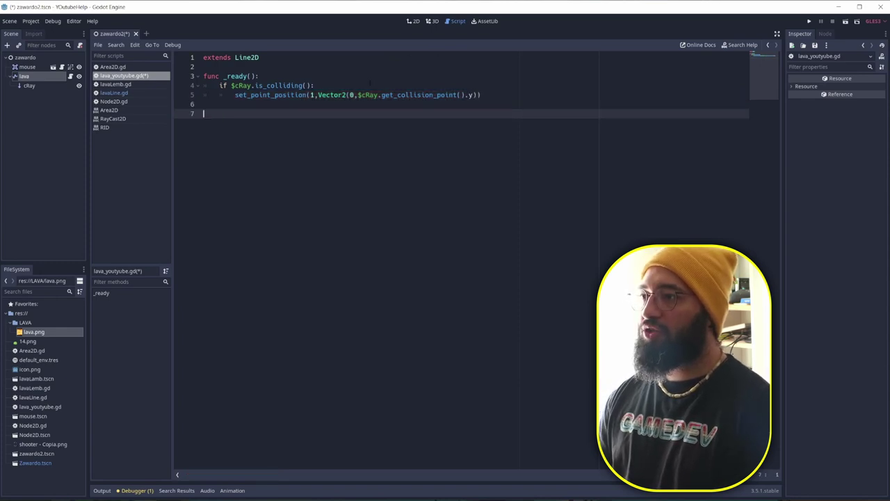
Add _physics_process(delta) containing the same collision check, then save and test-run.
type("func")
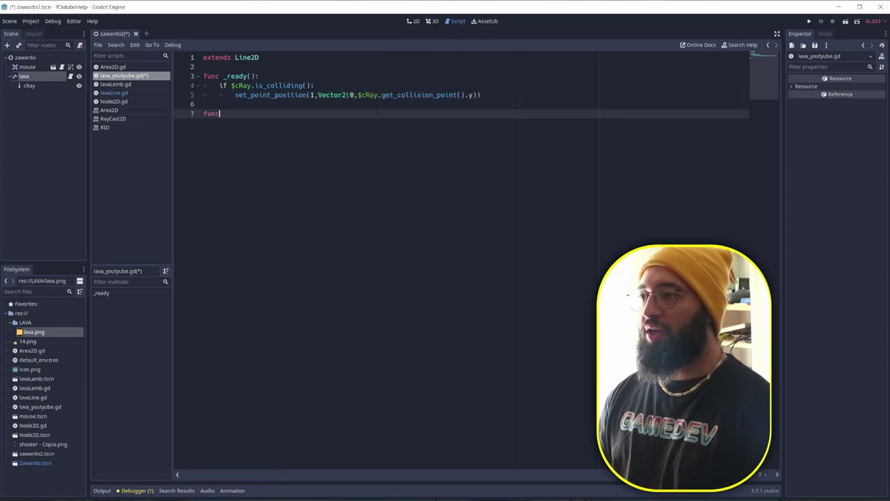
type(" delta")
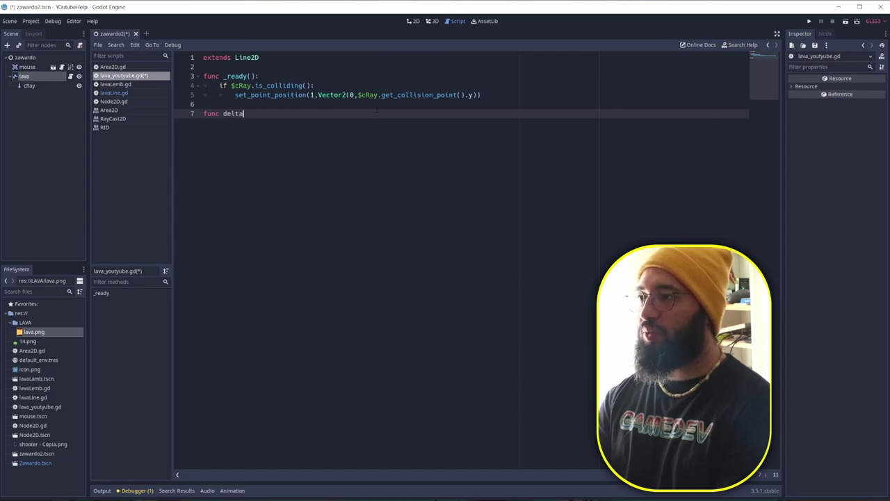
key("BackSpace")
key("BackSpace")
key("BackSpace")
key("BackSpace")
key("BackSpace")
type("_physics_process(delta):")
key("Return")
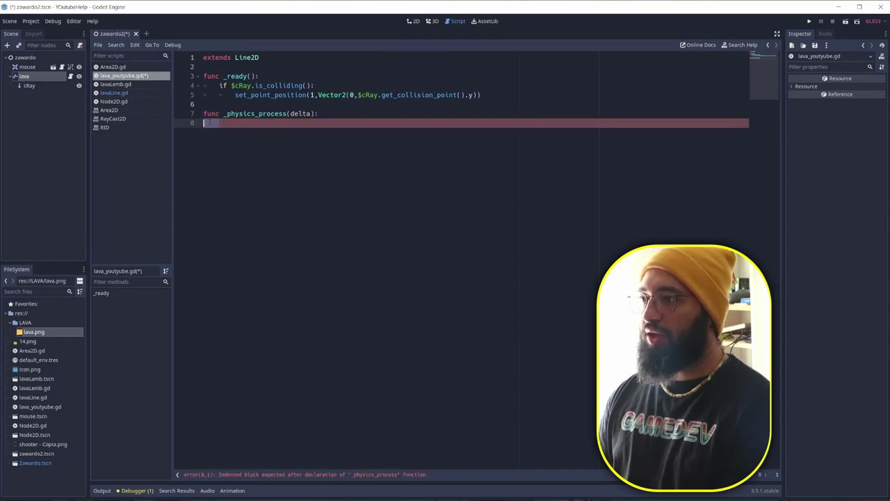
type("if $cRay.is_colliding(): \tset_point_position(1,Vector2(0,$cRay.get_collision_point().y))")
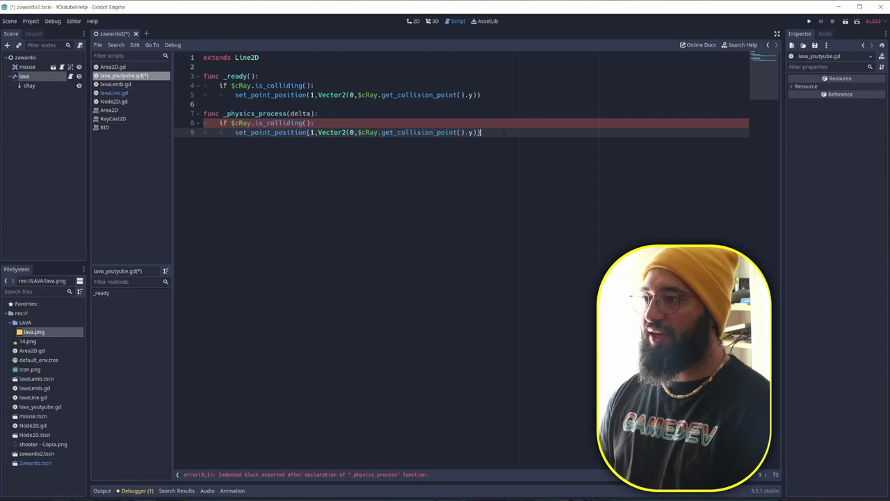
key("F5")
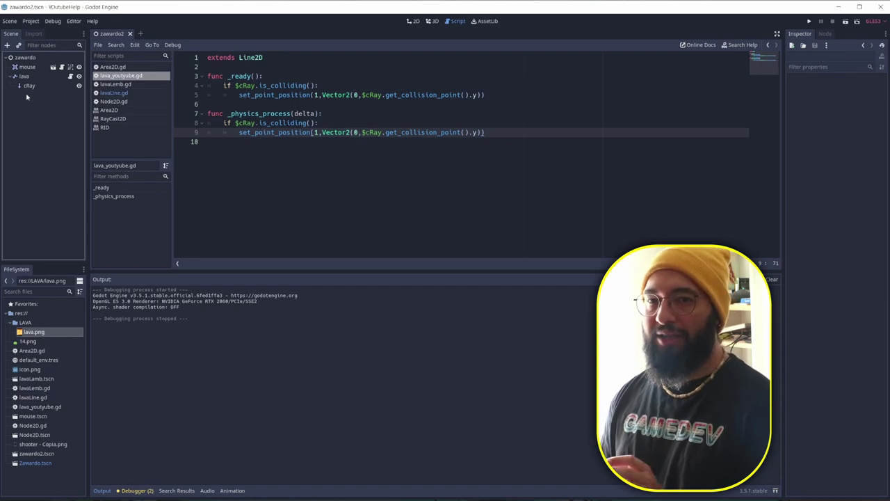
Tick Areas under cRay's Collide With settings and play the scene.
left_click(29, 86)
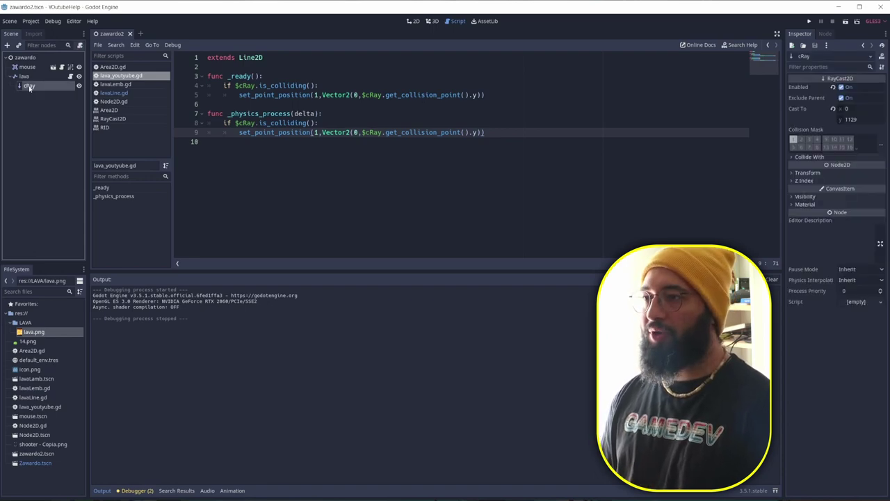
left_click(805, 157)
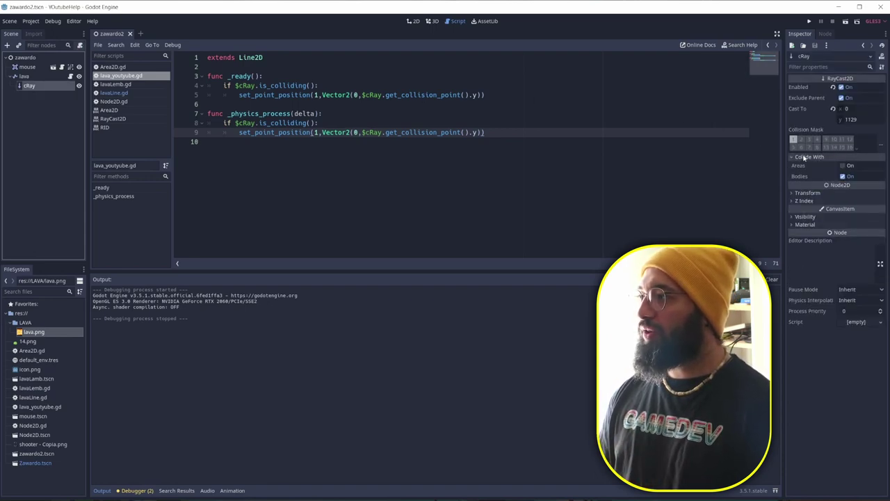
left_click(843, 165)
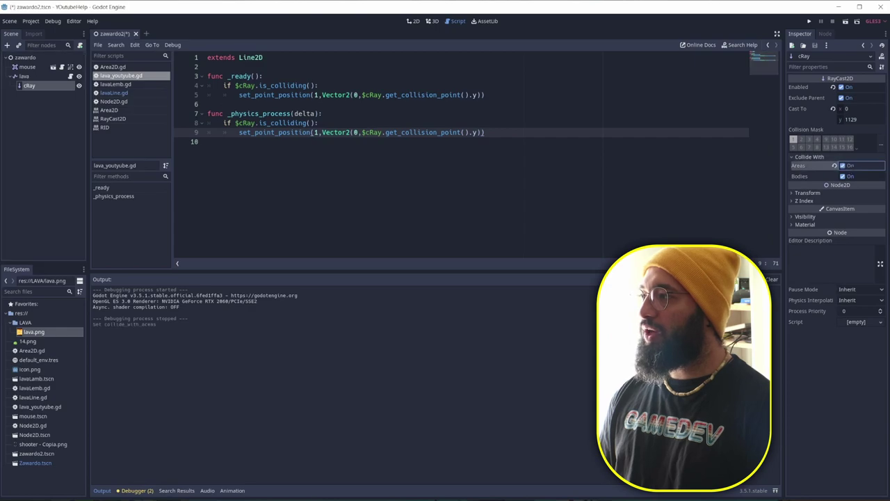
left_click(845, 22)
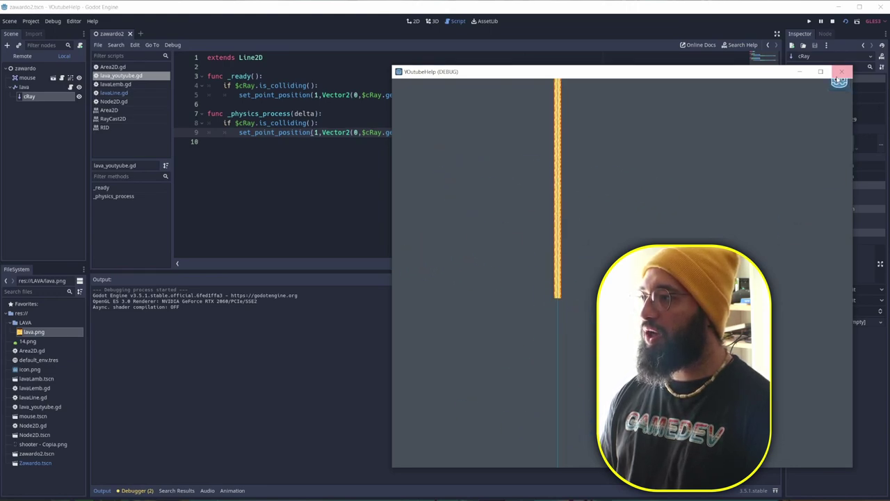
Move the lava line to a new spot in the 2D view, rerun the game, then stop it.
left_click(842, 72)
left_click(418, 21)
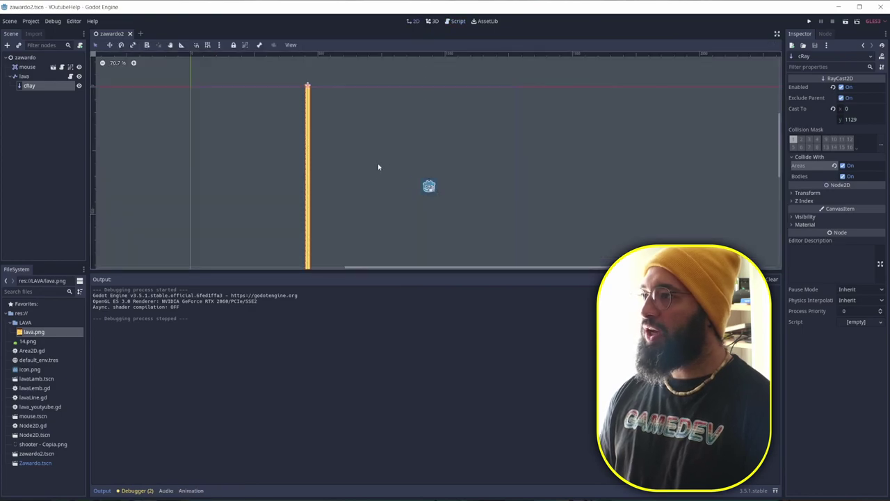
left_click(336, 182)
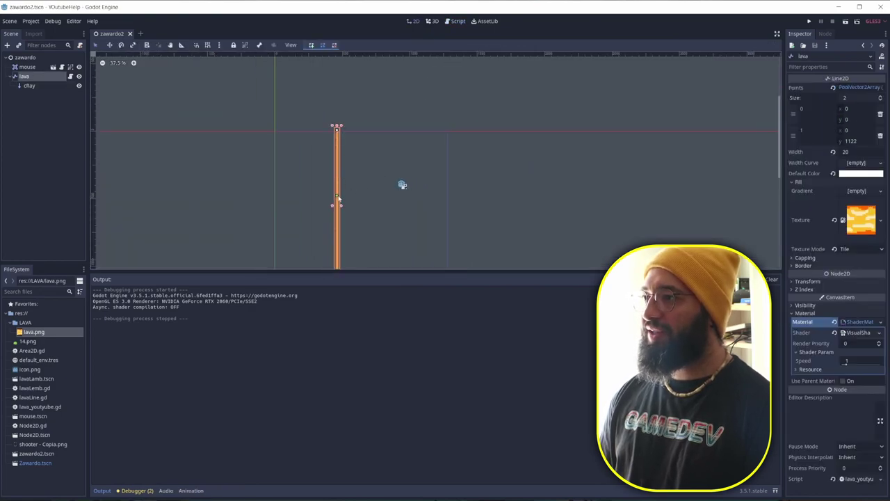
left_click(109, 45)
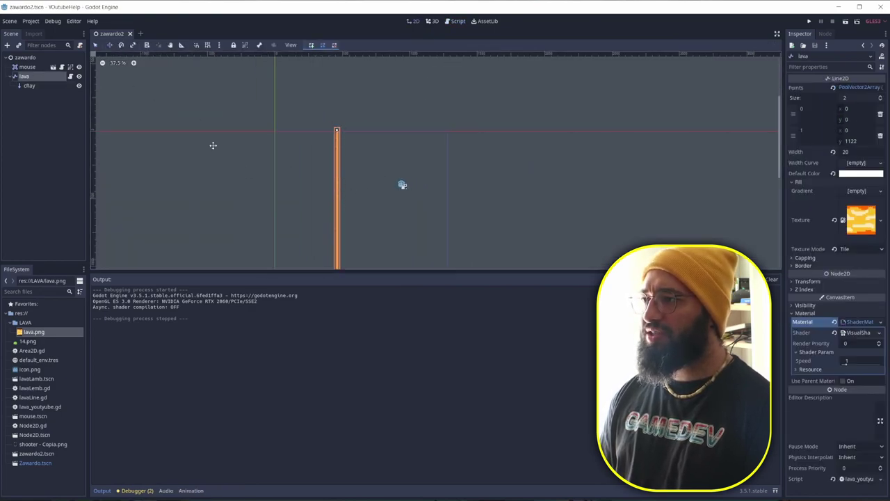
left_click_drag(331, 254, 339, 176)
key("F6")
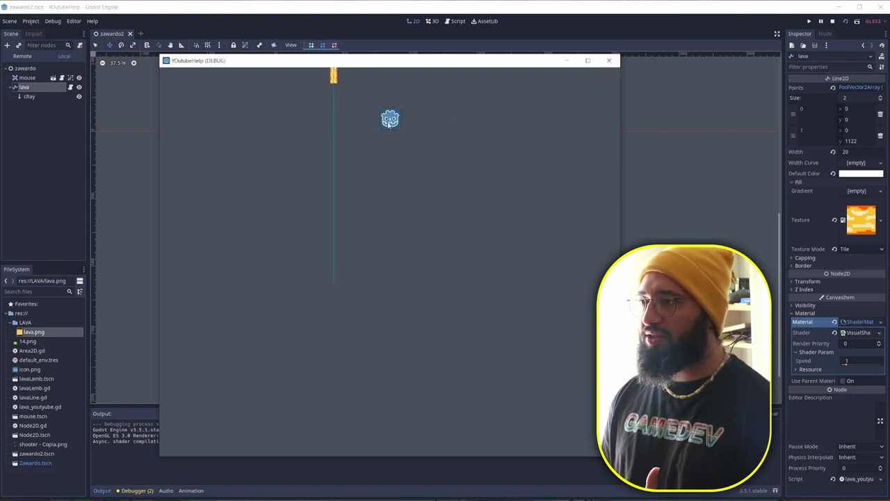
key("F8")
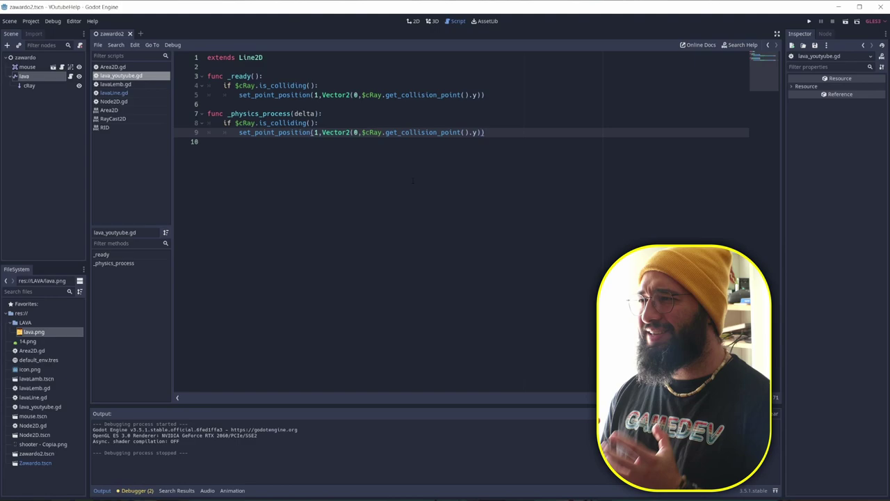
Add +(get_global_position().y*-1) to the collision y on line 5 and copy it to line 9.
key("ctrl+z")
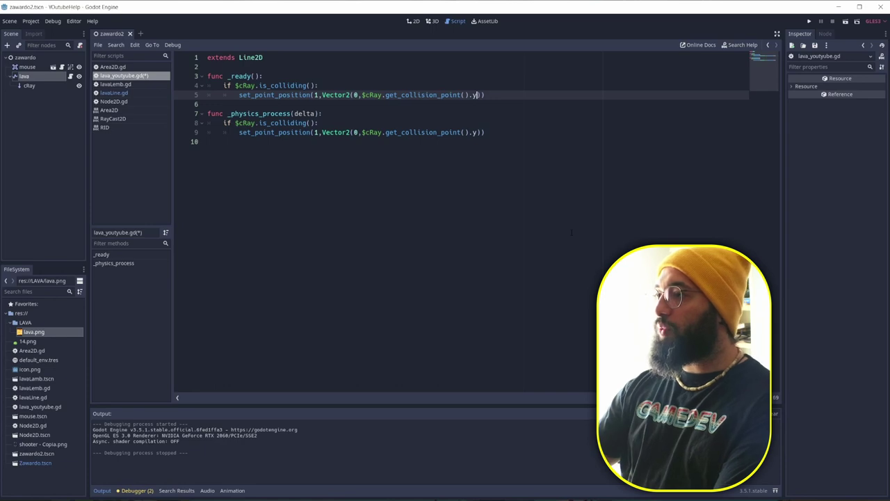
type("+(")
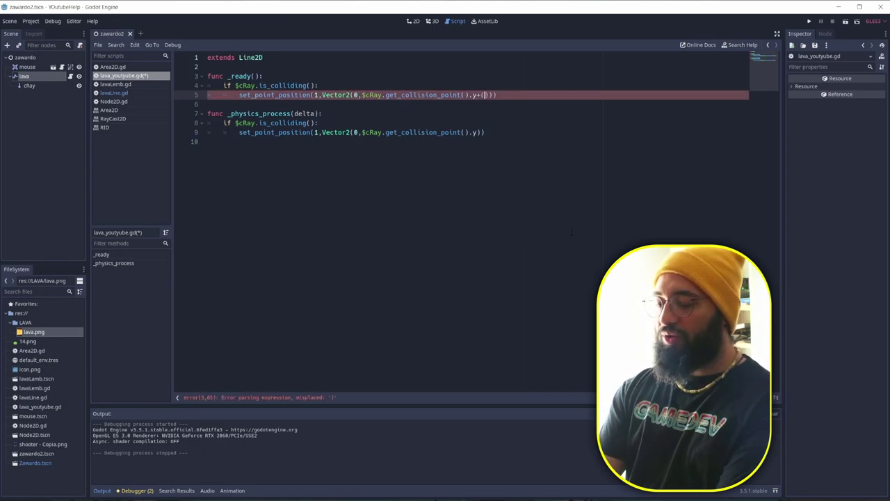
type("get_globa")
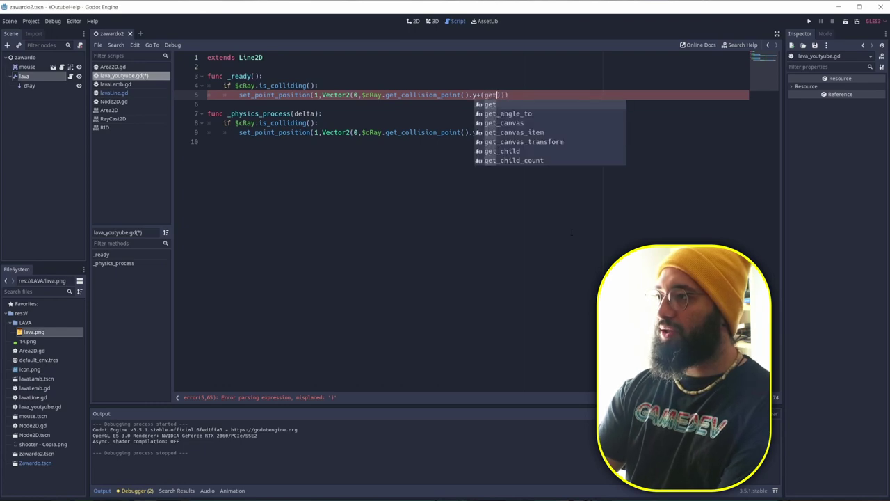
type("l")
key("Down")
key("Return")
type(".y")
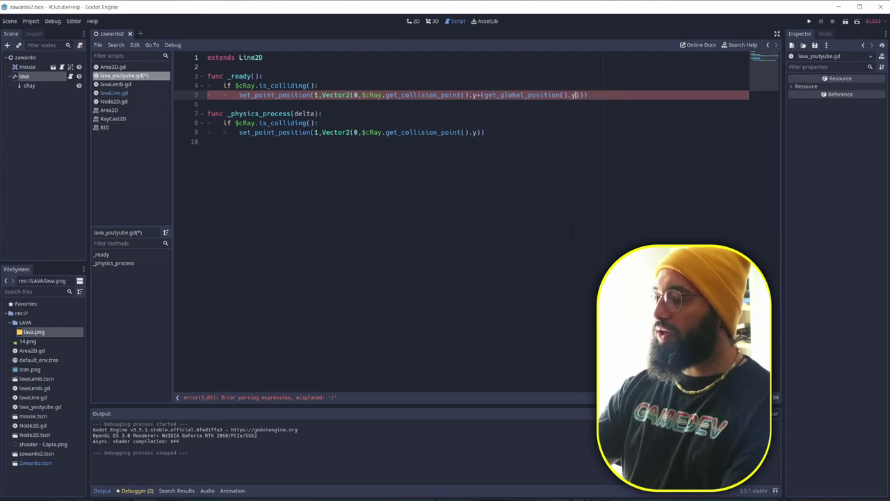
type("*-1")
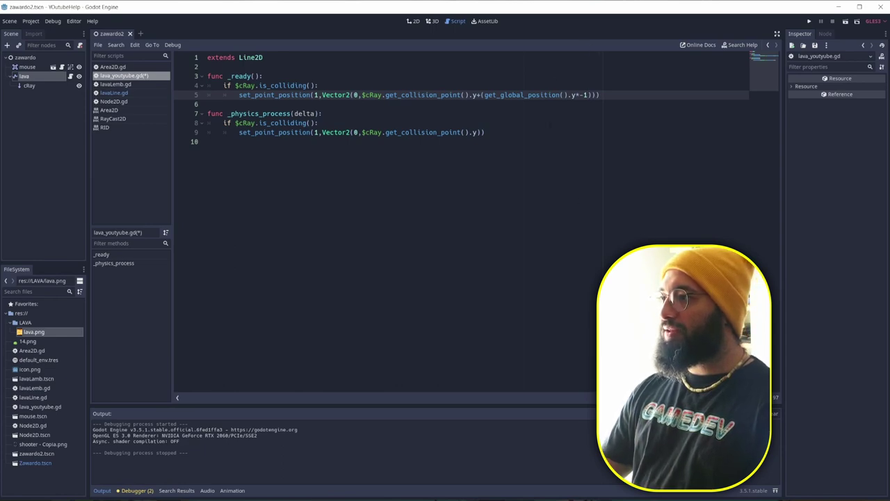
key("shift+ctrl+Left")
key("shift+ctrl+Left")
key("shift+ctrl+Left")
key("shift+ctrl+Left")
key("shift+ctrl+Left")
key("ctrl+c")
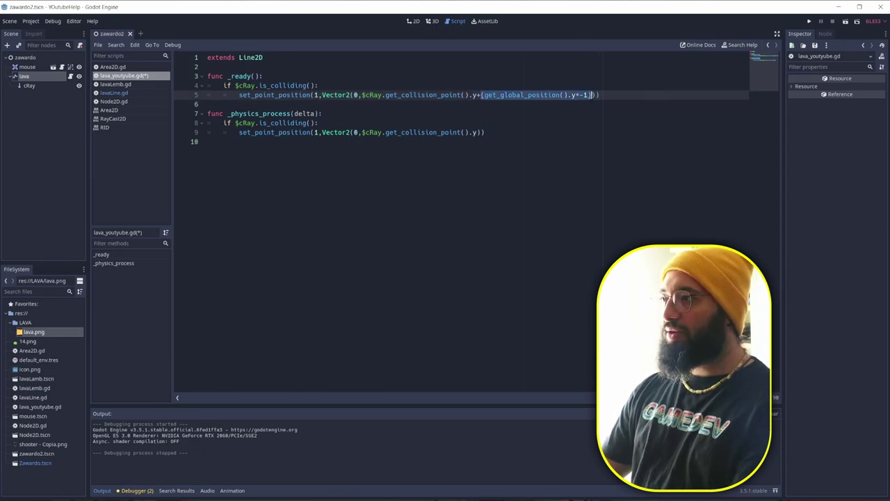
left_click(478, 132)
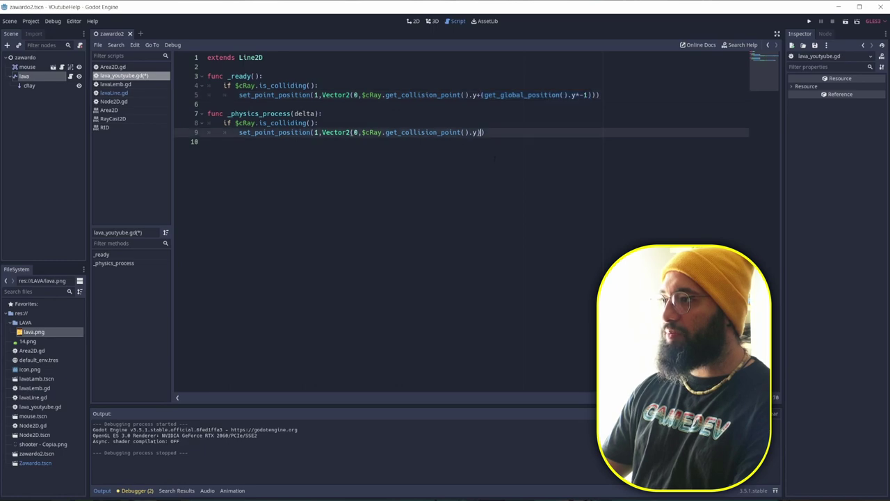
type("+")
key("ctrl+v")
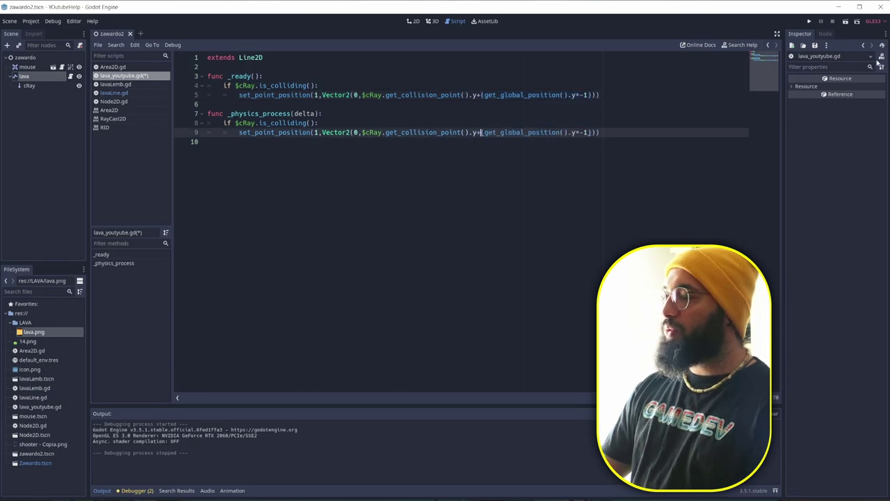
Save and run the game, stop it with F8, and reopen the lava script.
left_click(845, 22)
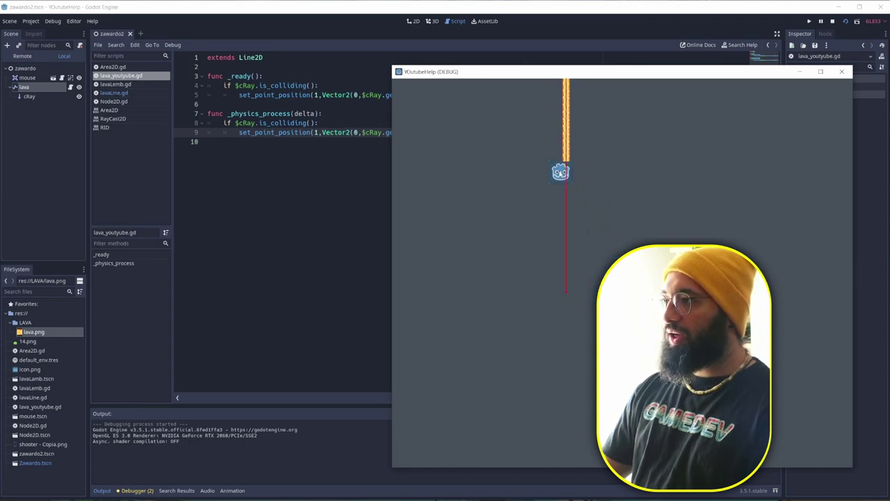
key("F8")
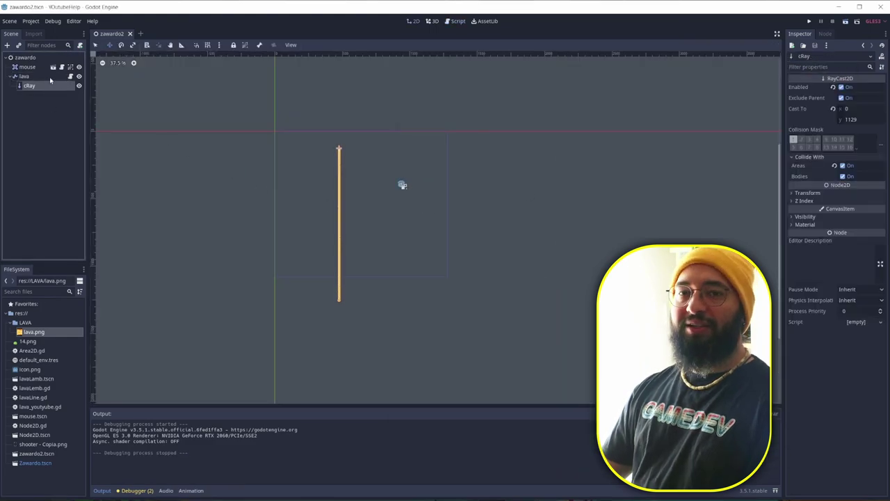
left_click(71, 75)
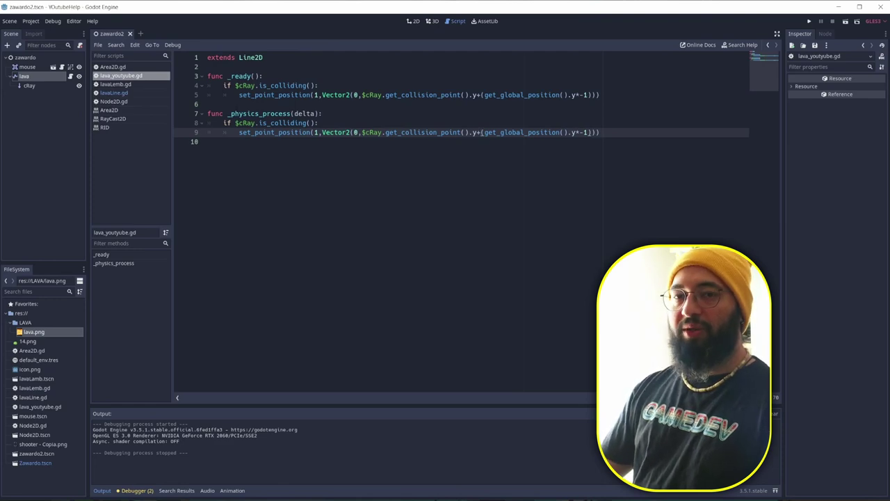
Declare var speed = 500 below the extends line.
left_click(207, 66)
key("Return")
key("Return")
key("Up")
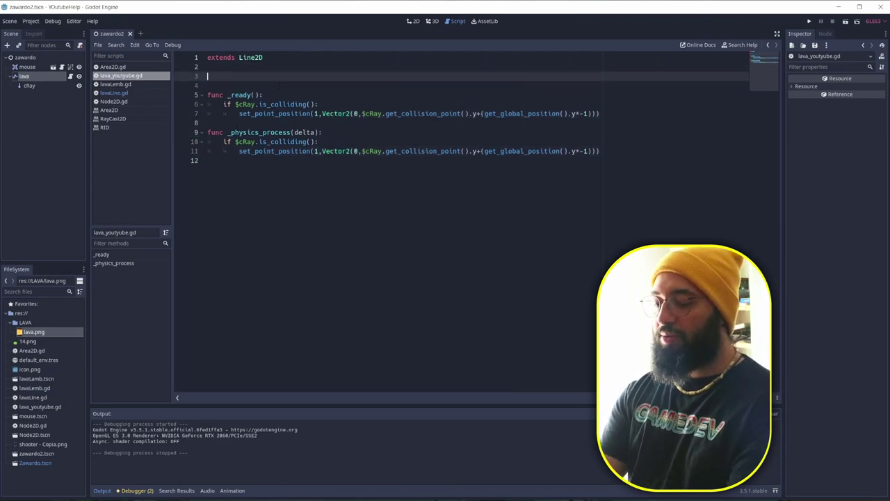
type("var speed =")
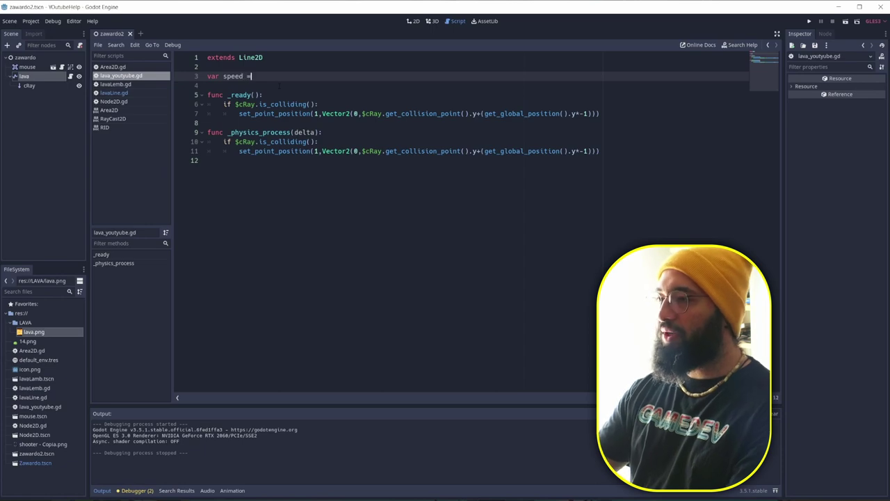
type(" 500")
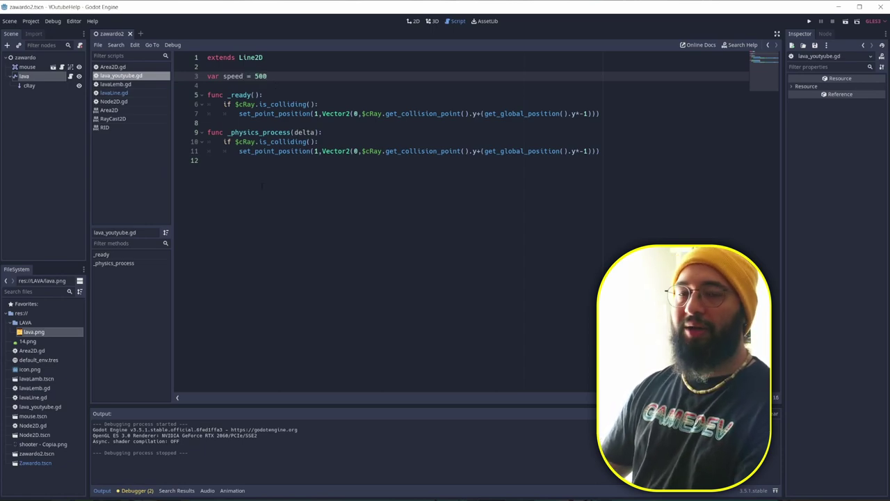
Add an else branch that grows point 1's y by speed*delta.
left_click(207, 160)
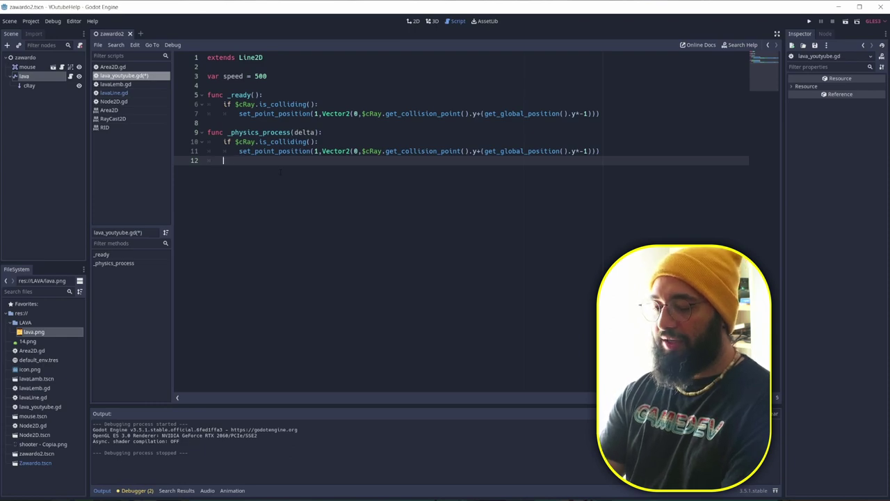
type("else:")
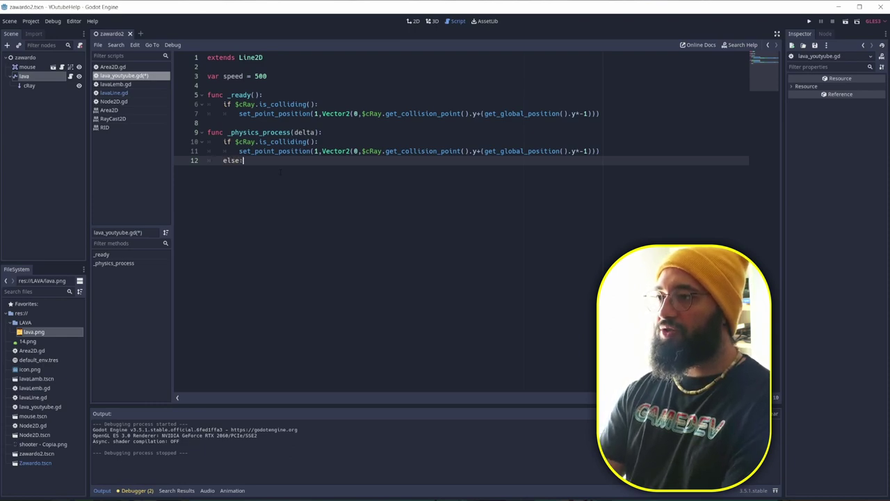
key("Return")
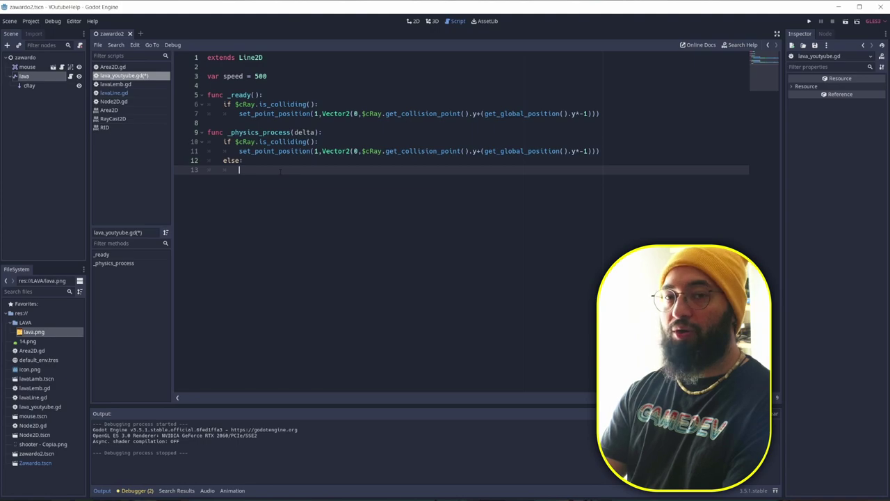
type("set_point_position(1")
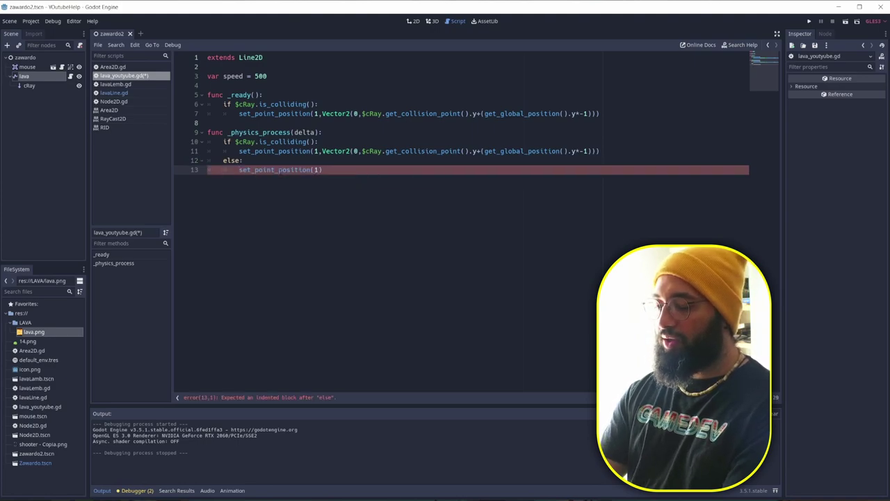
type(",Vector2")
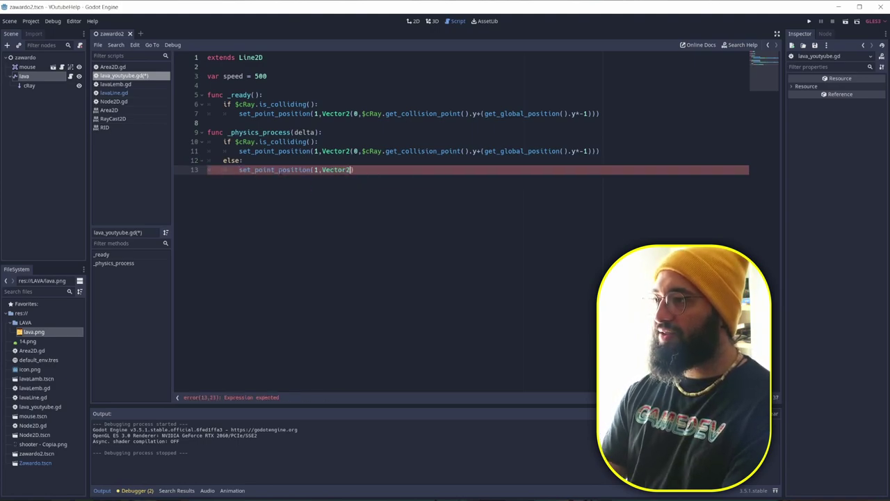
type("(0,")
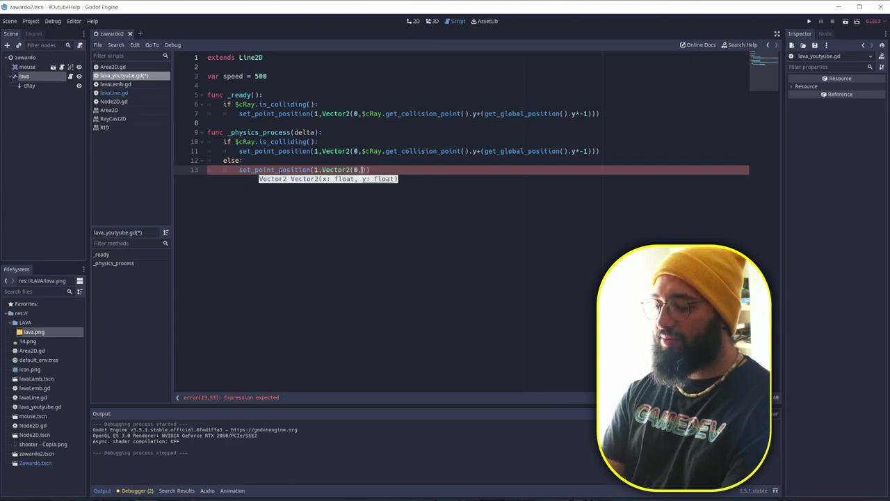
type("get_pois")
key("Return")
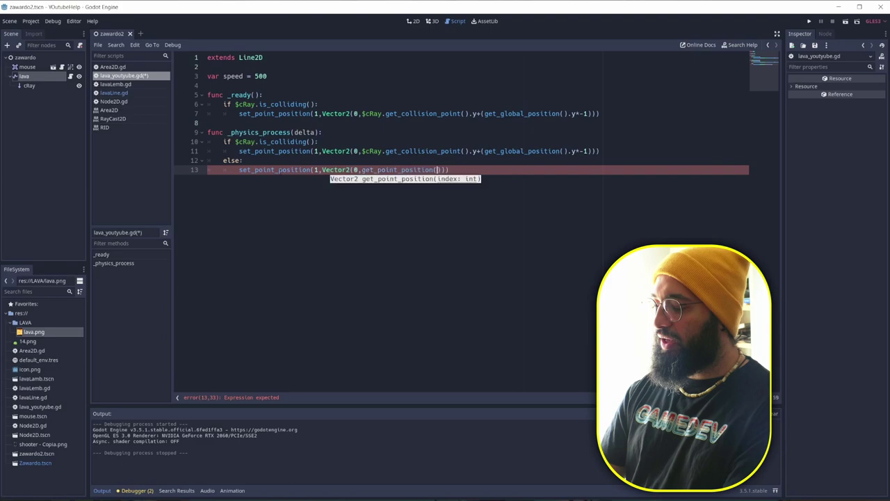
type("1)")
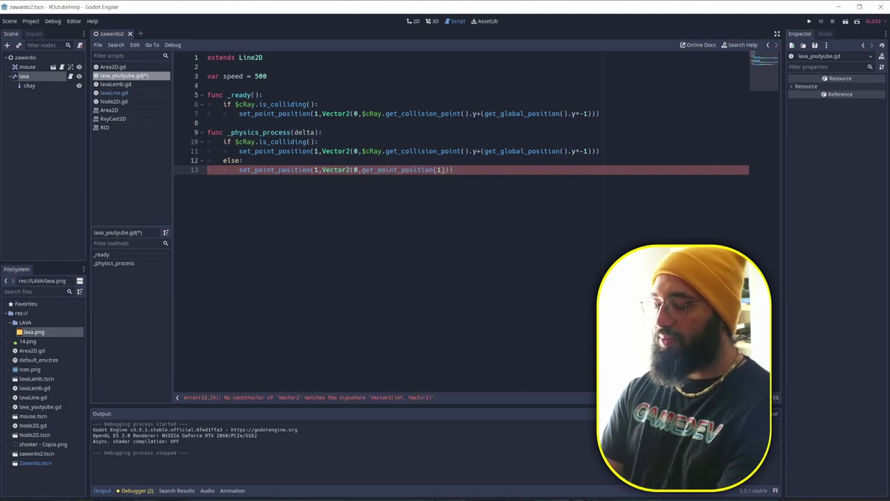
type(".y")
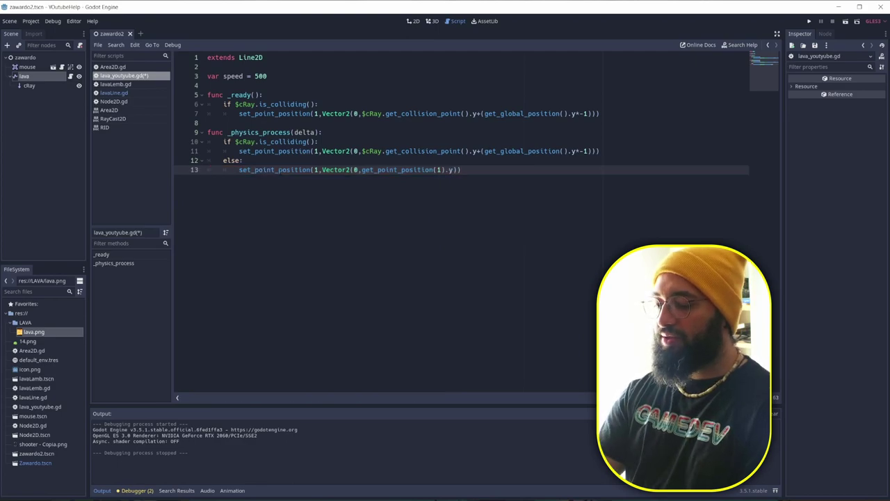
type("+(")
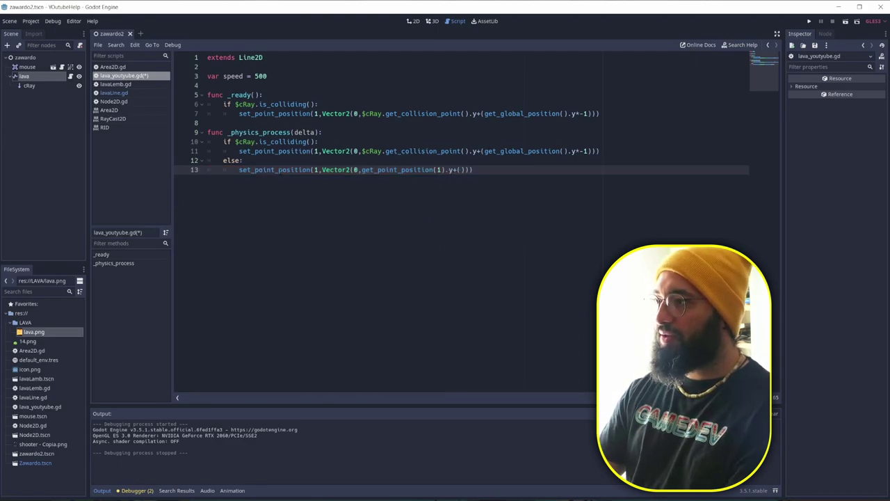
type("speed*")
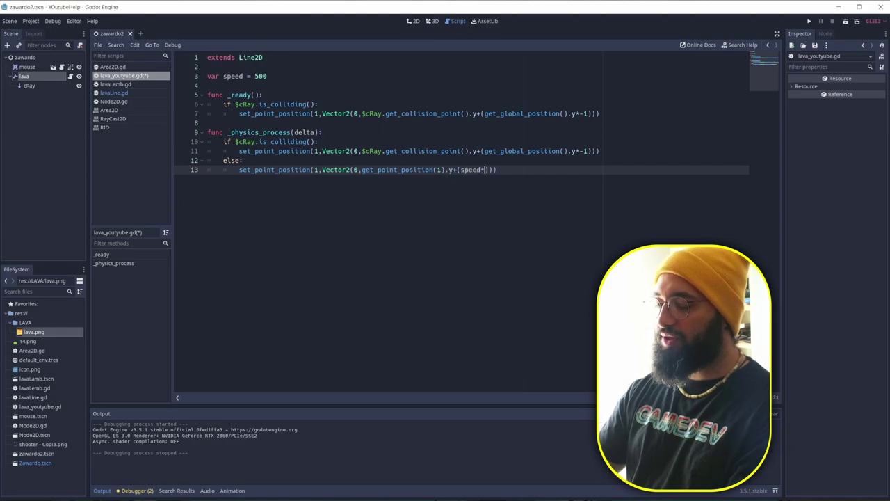
type("delta")
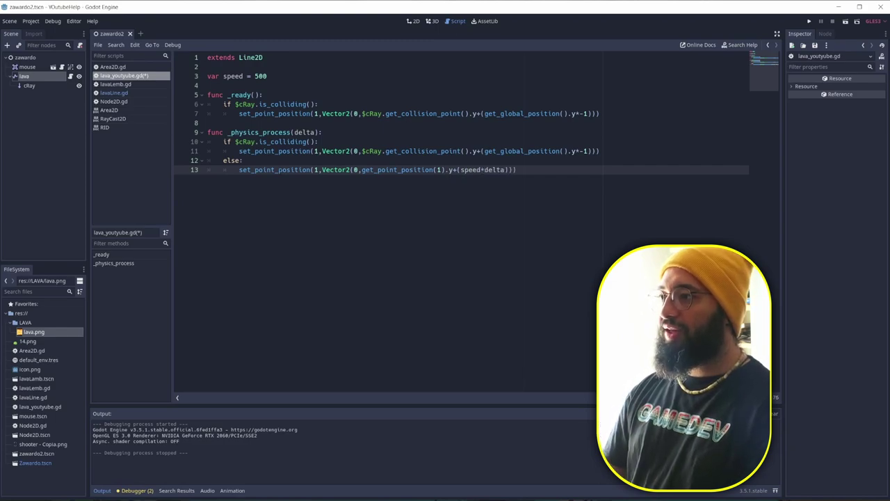
Cap the growth with min against $cRay.get_cast_to().y, then test-run the scene.
left_click_drag(361, 169, 509, 169)
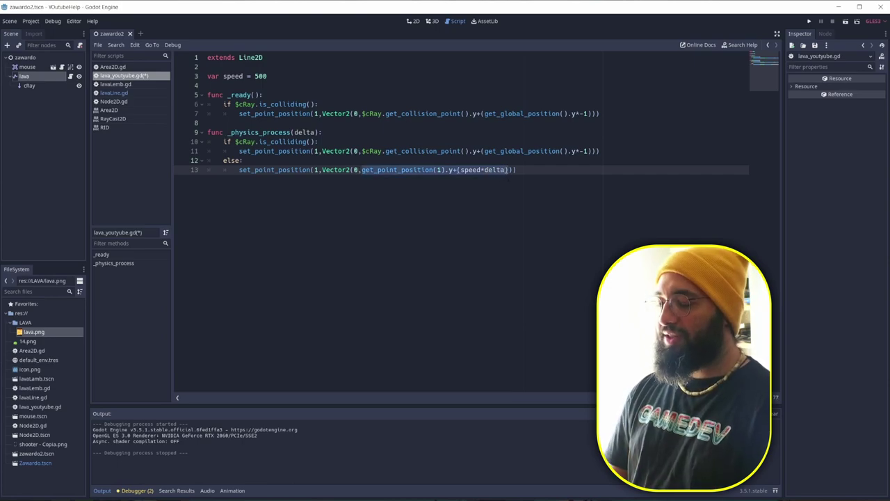
type("(0,")
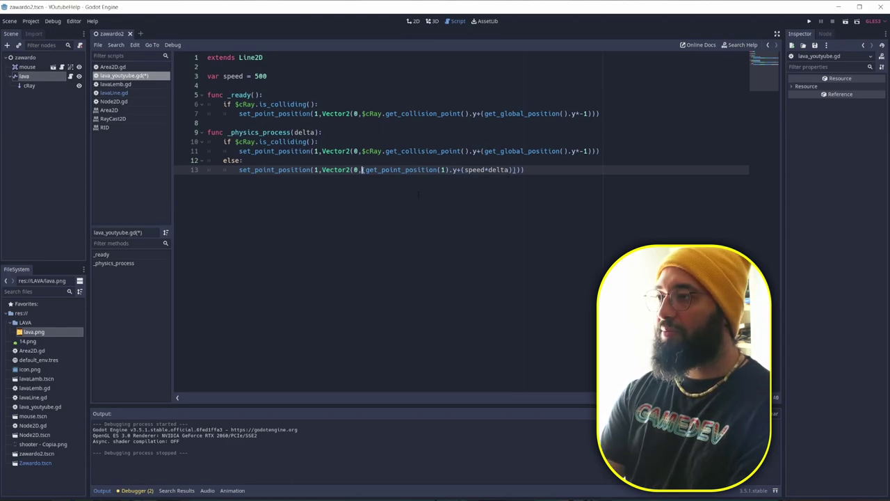
type("min")
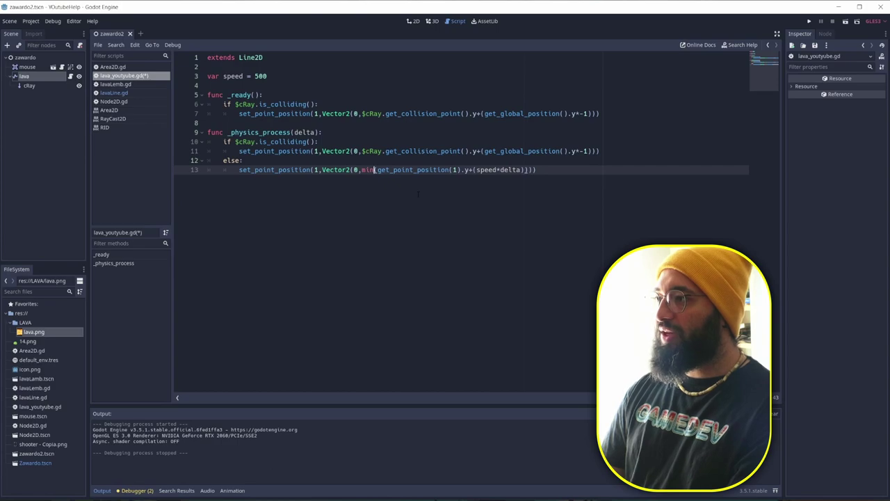
left_click(523, 170)
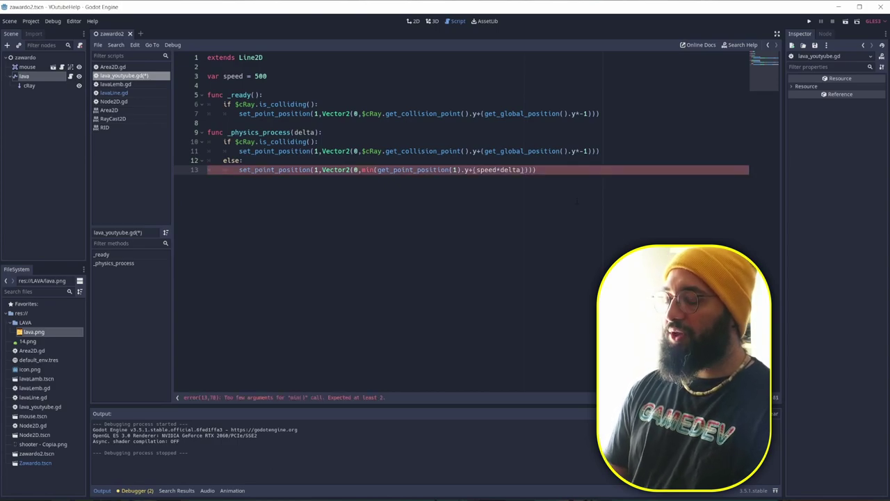
type(",")
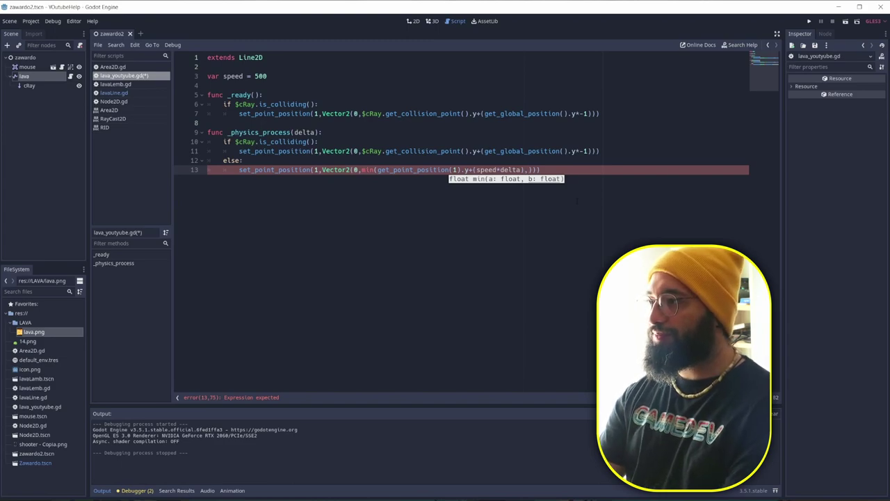
type("$cRay.")
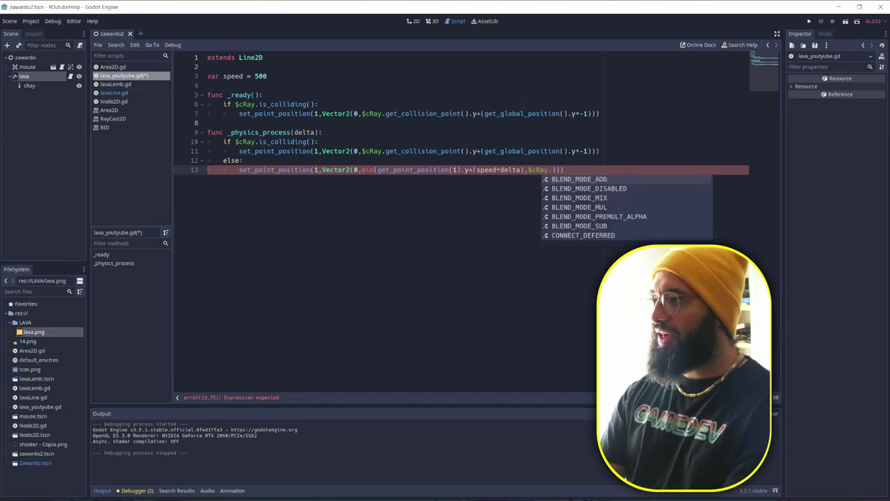
type("get_cast_to()")
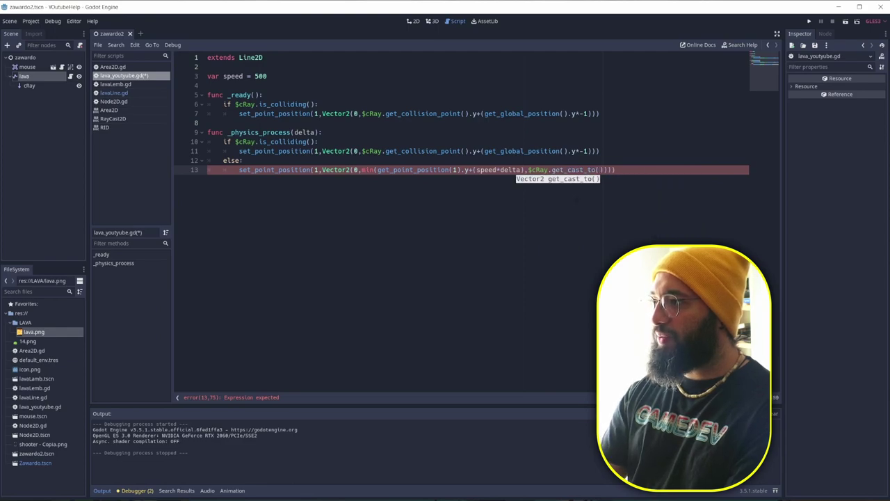
type(").")
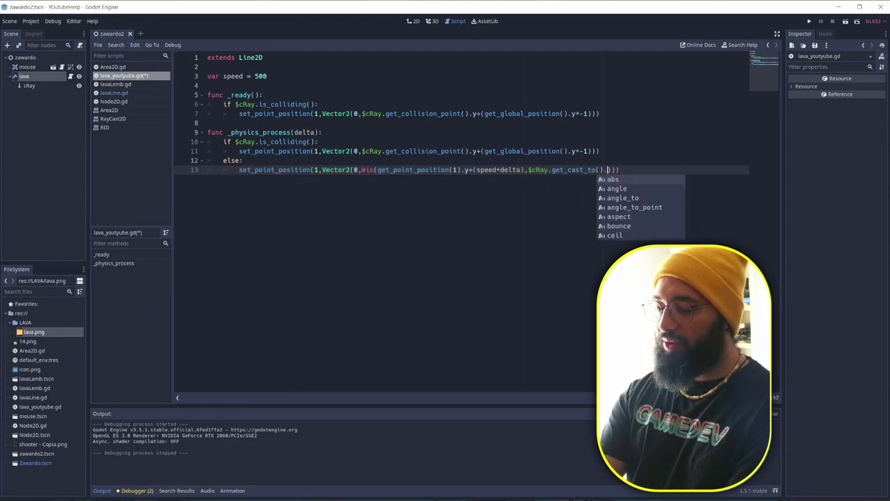
type("y")
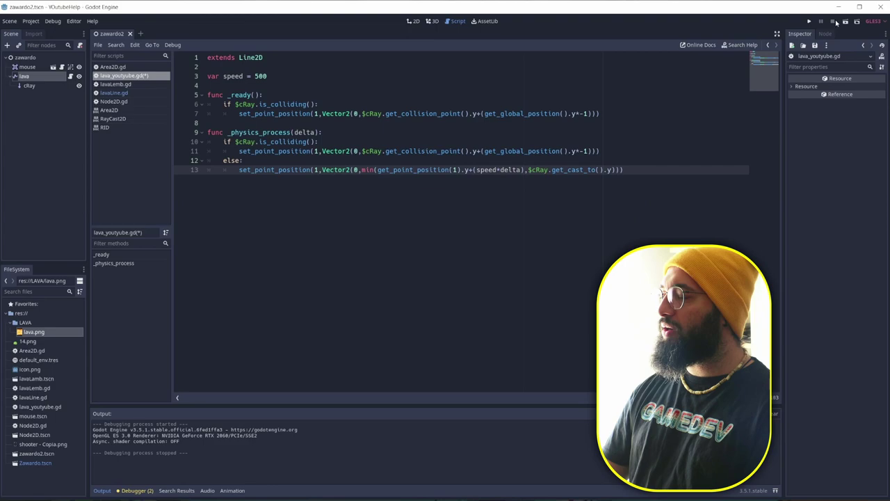
left_click(844, 22)
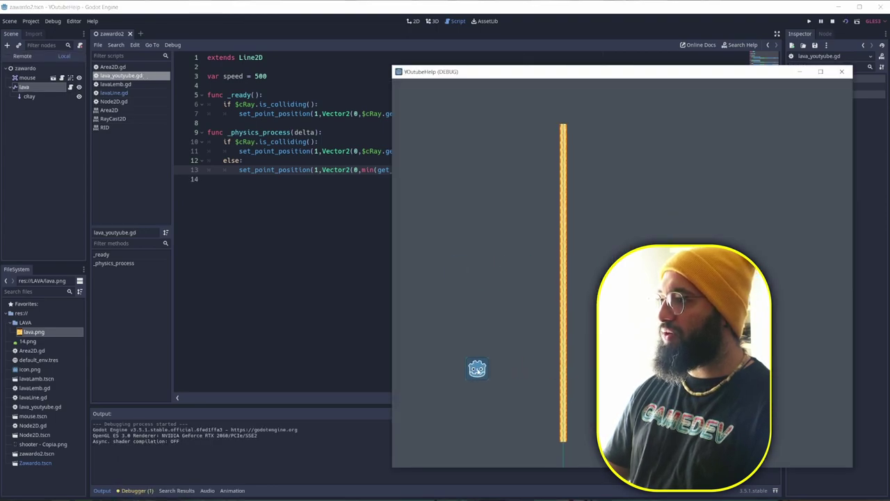
key("F8")
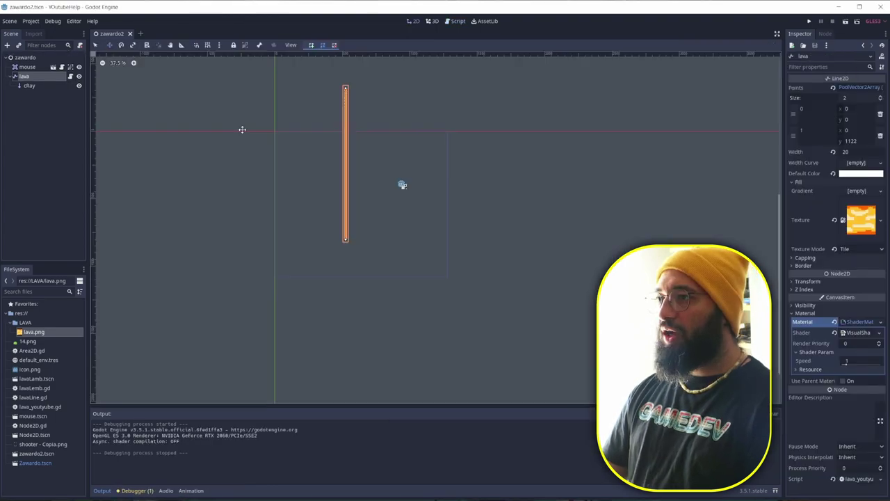
Create a new scene with a Particles2D root node whose process material is a new ParticlesMaterial.
left_click(140, 33)
key("ctrl+a")
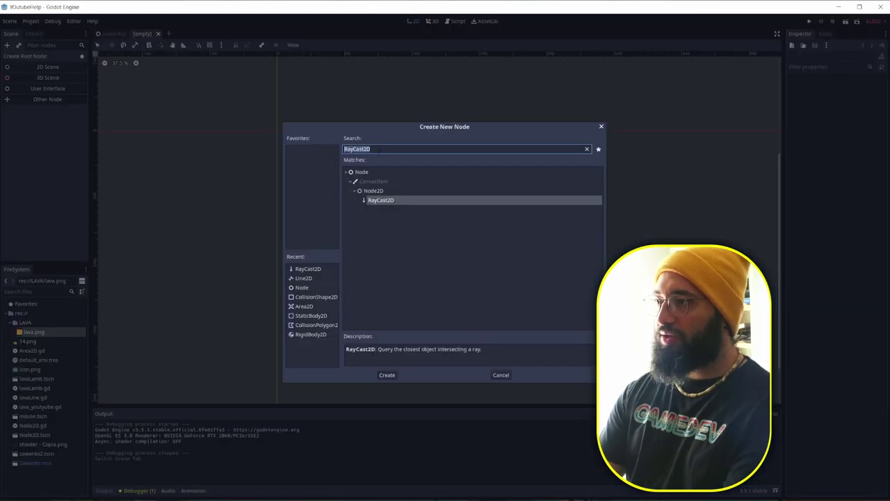
type("part")
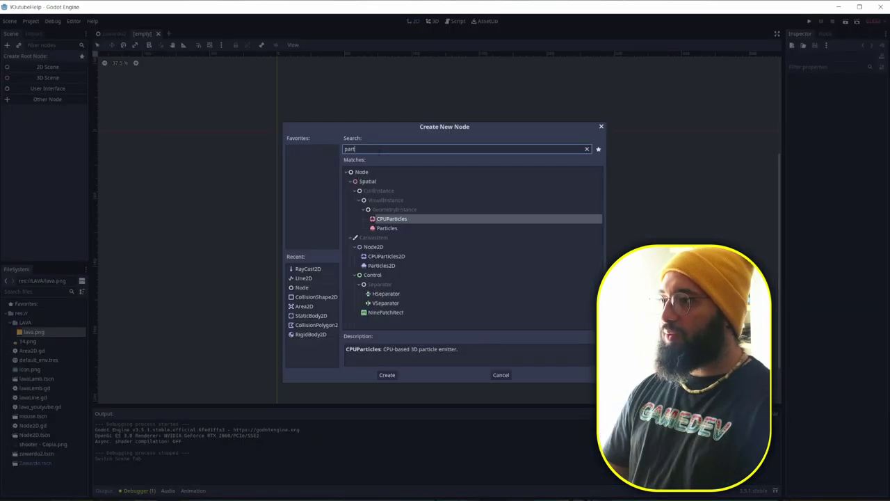
left_click(383, 266)
double_click(393, 268)
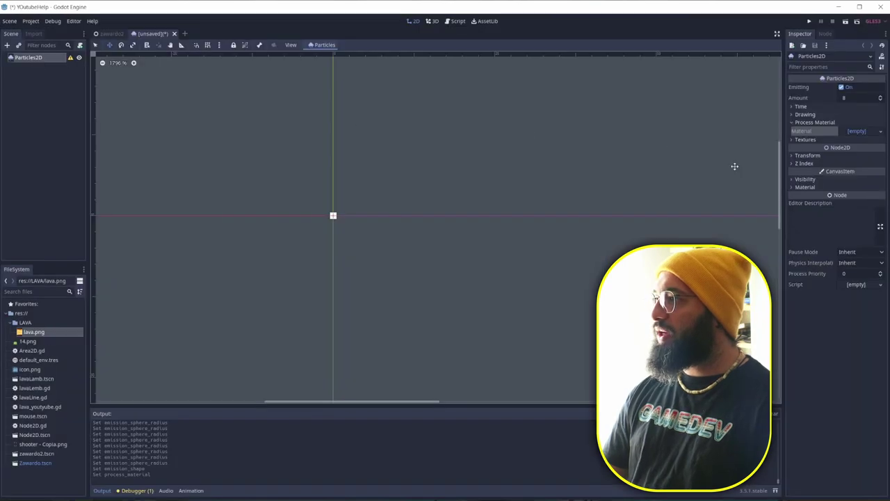
left_click(857, 131)
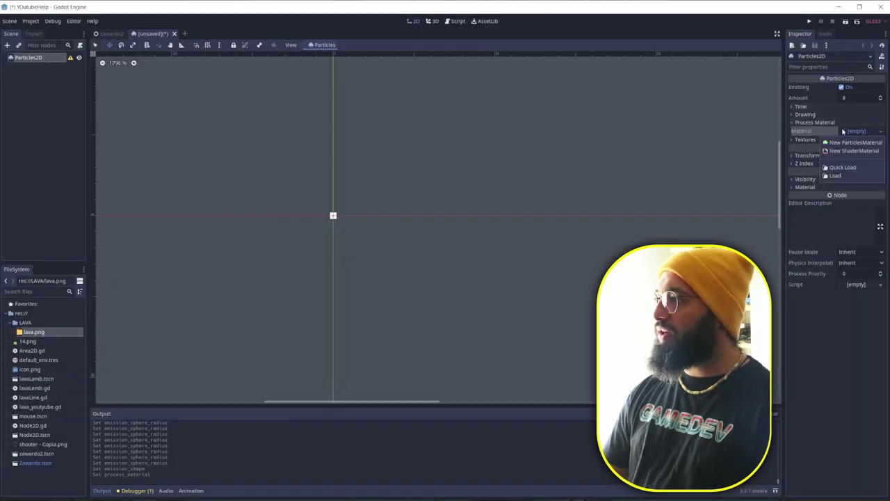
left_click(855, 141)
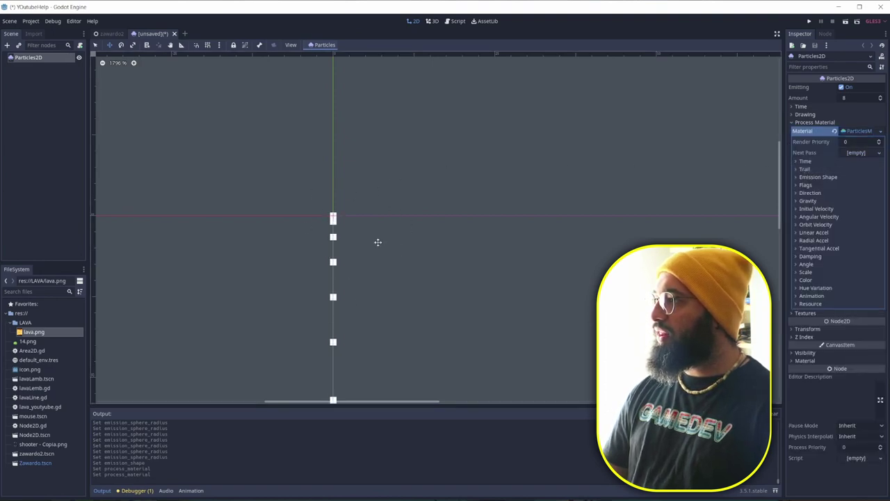
Emit particles from a sphere of radius 4.59 and set the amount to 50.
left_click(813, 176)
left_click(868, 186)
left_click(858, 206)
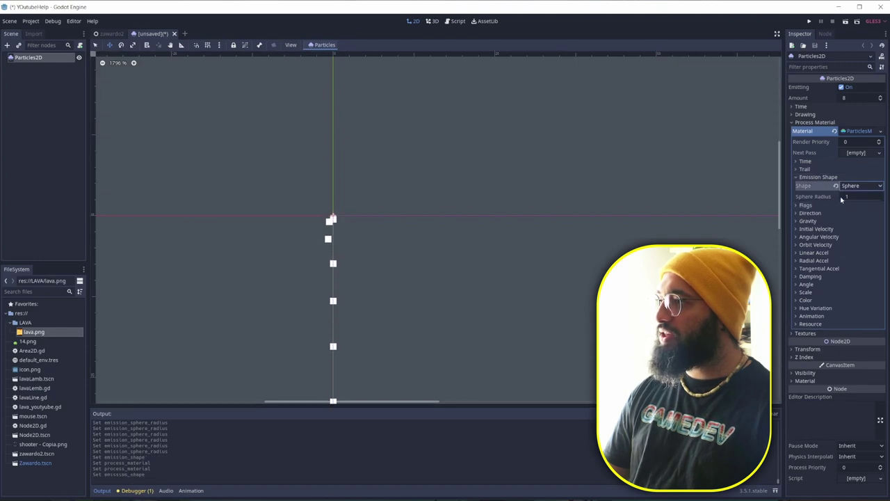
mouse_move(848, 198)
left_mouse_down()
mouse_move(855, 203)
mouse_move(843, 203)
left_mouse_up()
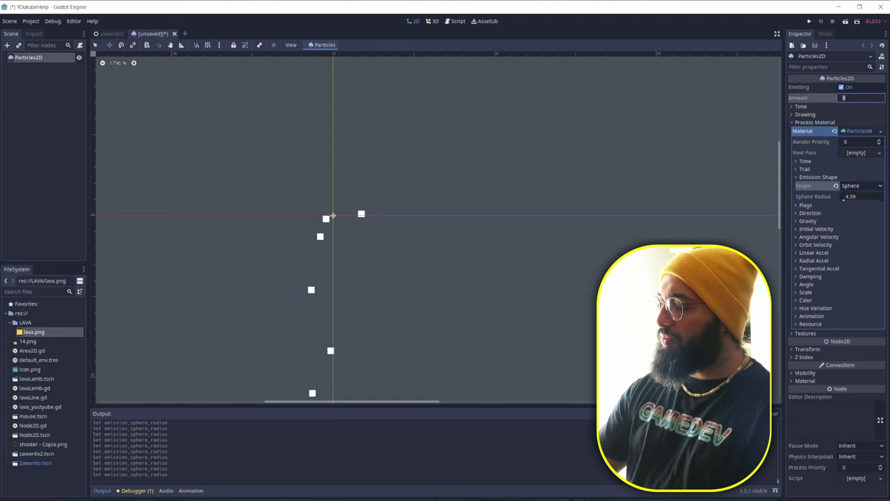
left_click(859, 98)
type("50")
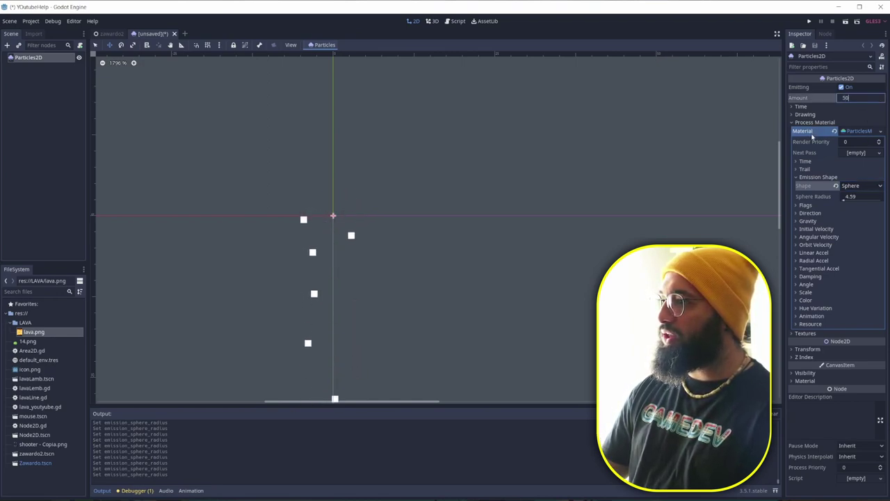
key("Return")
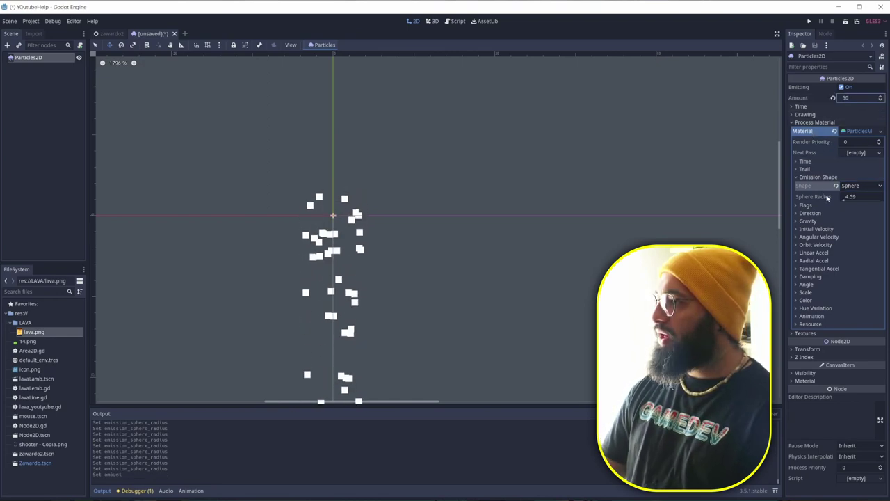
Set gravity y to -98, add random angular velocity, and scale particles to 2.
left_click(807, 221)
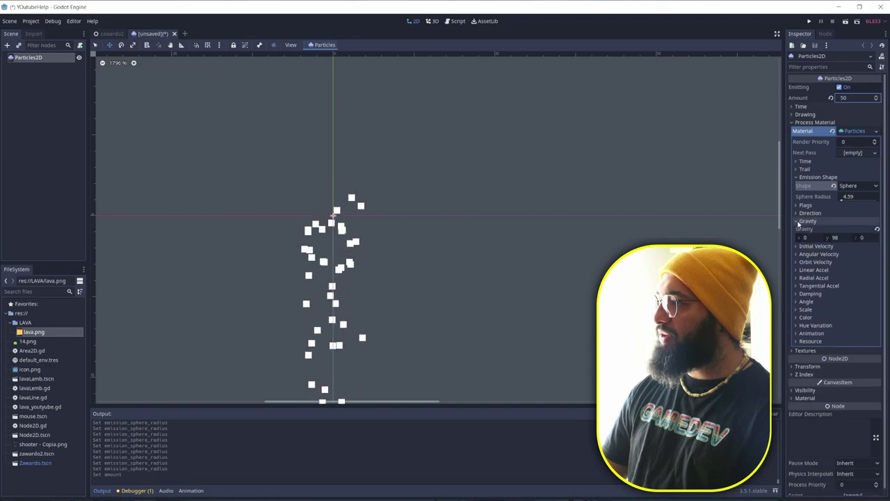
left_click(834, 237)
type("-98")
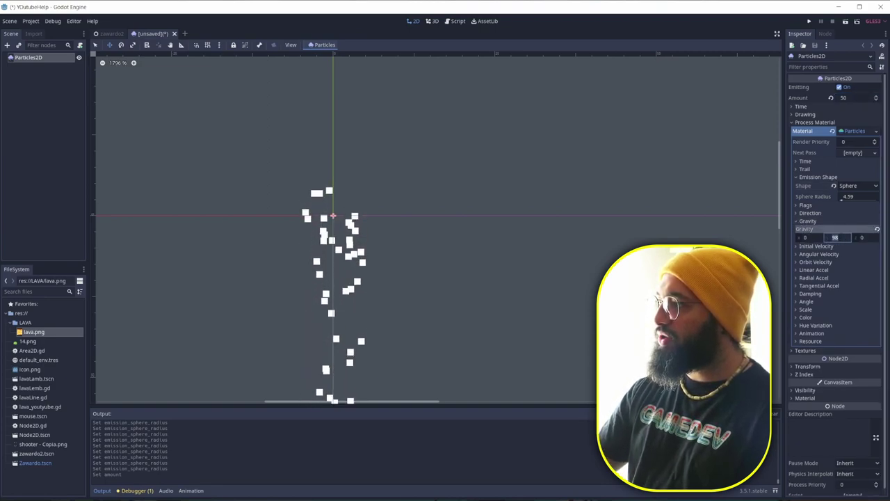
left_click(818, 254)
left_click_drag(843, 276, 871, 276)
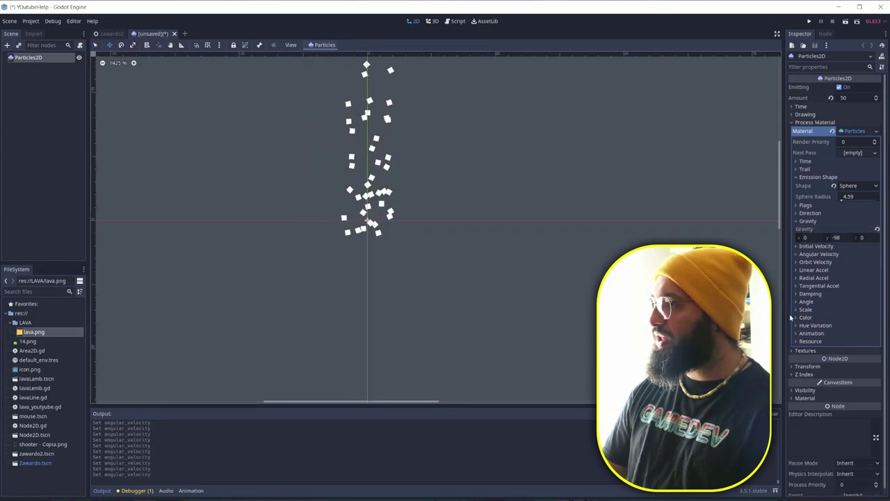
left_click(818, 254)
left_click(805, 309)
mouse_move(840, 322)
left_mouse_down()
mouse_move(875, 322)
mouse_move(846, 322)
left_mouse_up()
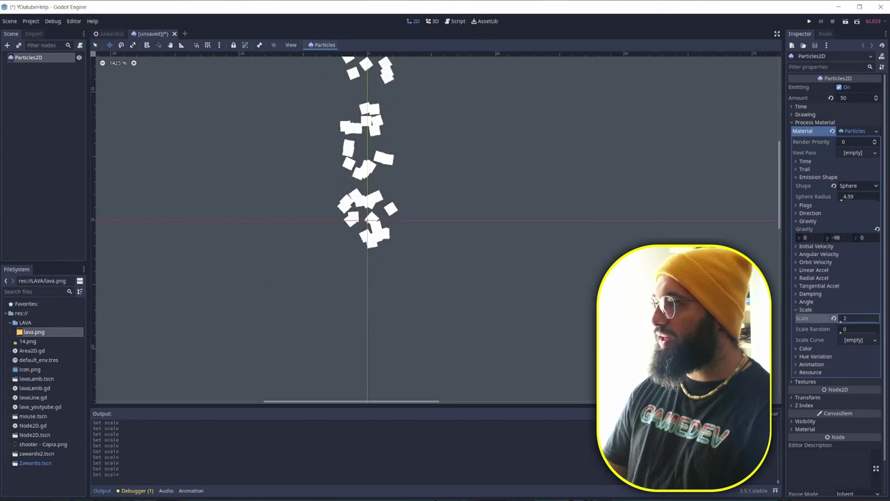
Shorten the particle lifetime to 0.5.
scroll(609, 185, "down", 2)
left_click(819, 177)
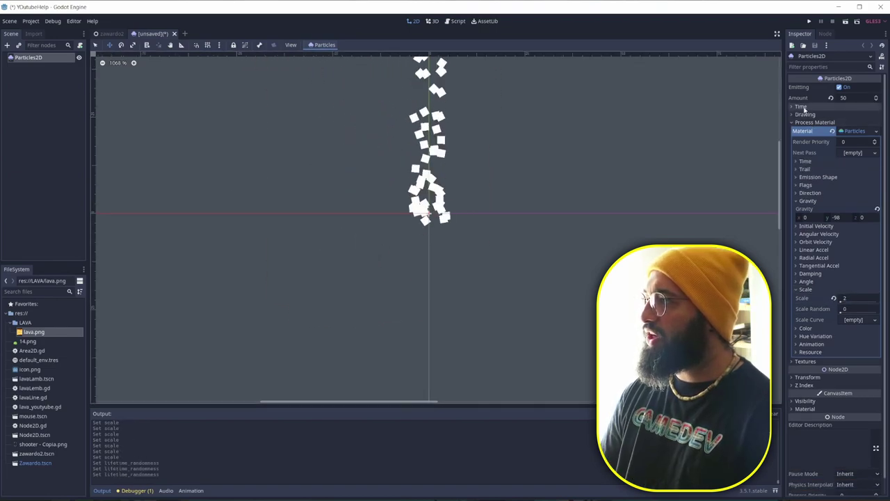
left_click(801, 106)
left_click_drag(851, 115, 849, 116)
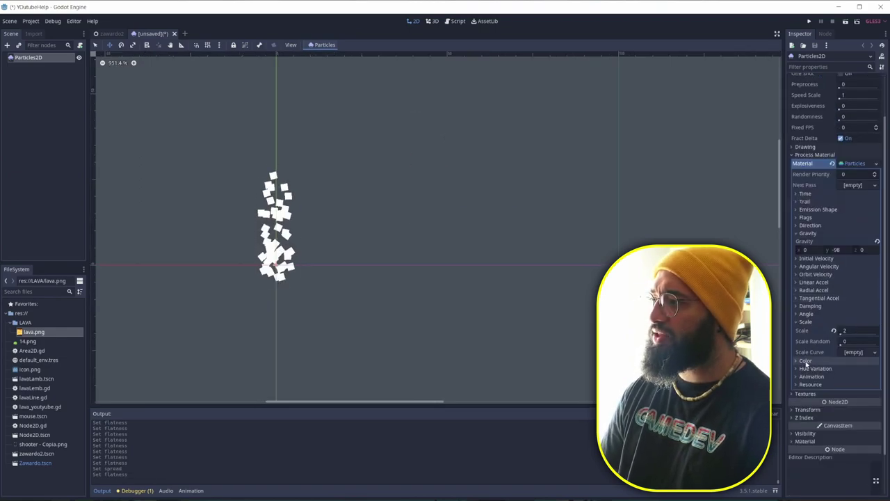
Give the particles a colour ramp using a new GradientTexture with a new Gradient.
left_click(795, 361)
scroll(850, 304, "down", 3)
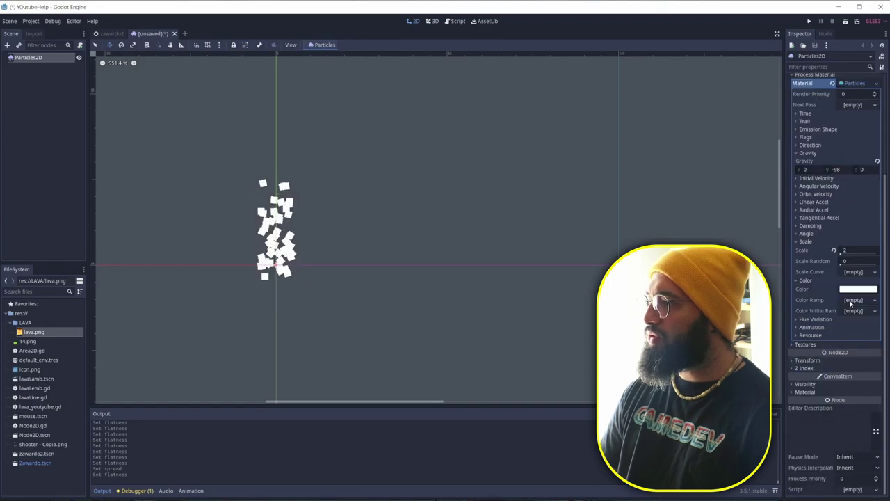
left_click(854, 300)
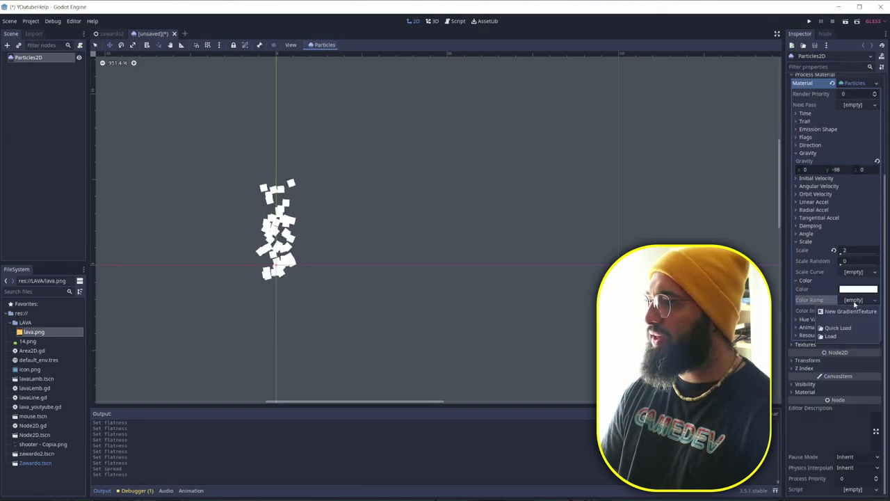
left_click(852, 313)
left_click(856, 300)
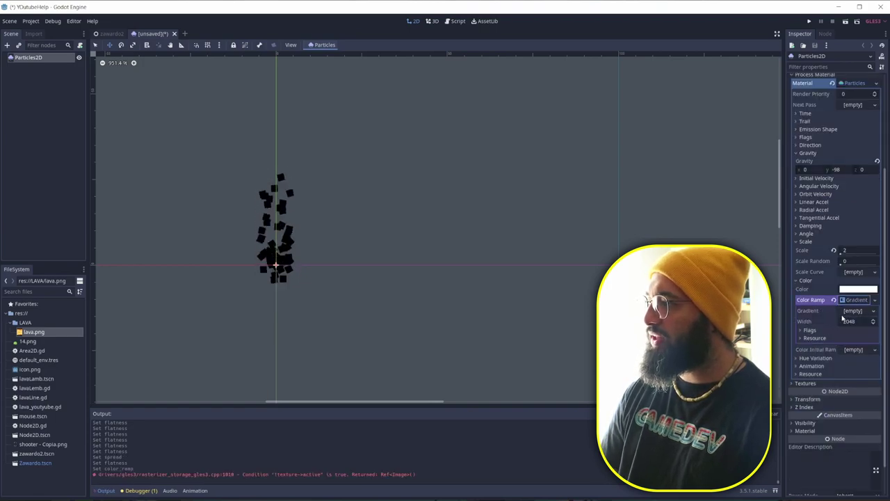
left_click(854, 311)
left_click(852, 323)
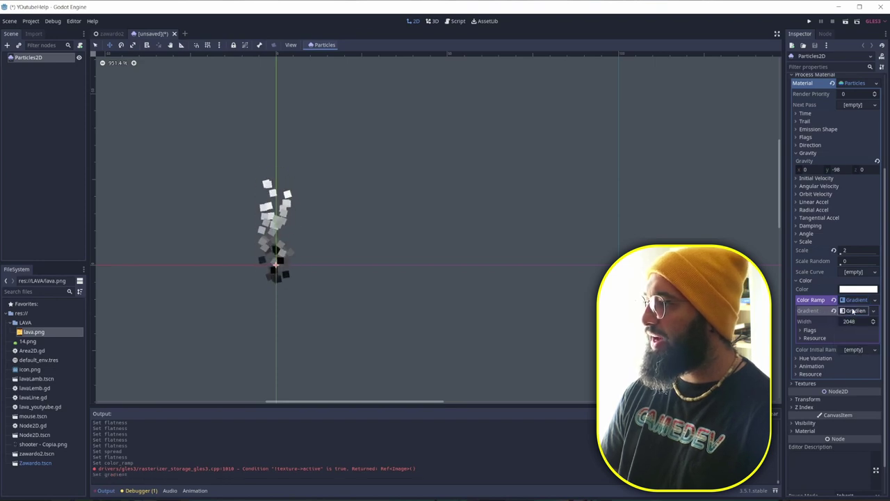
Recolour the gradient stops so the ramp fades from yellow to orange.
left_click(855, 311)
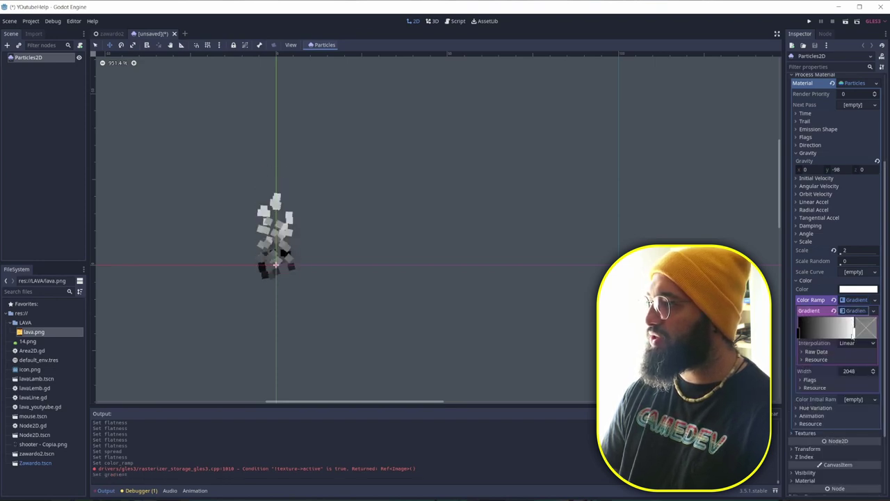
left_click(853, 336)
left_click(854, 337)
left_click(859, 171)
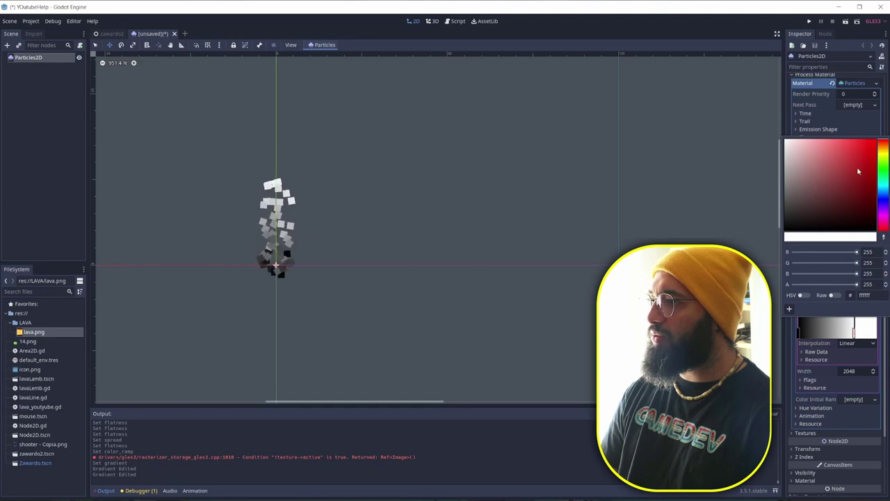
left_click(884, 154)
left_click(875, 140)
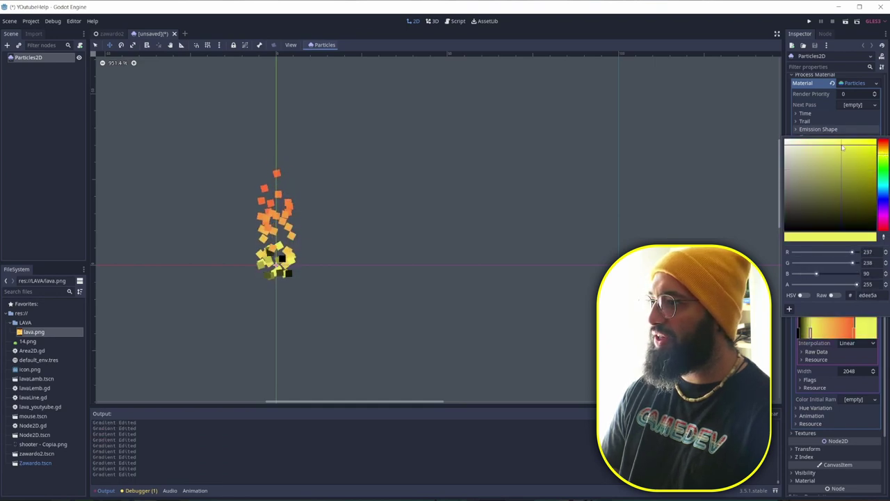
key("ctrl+z")
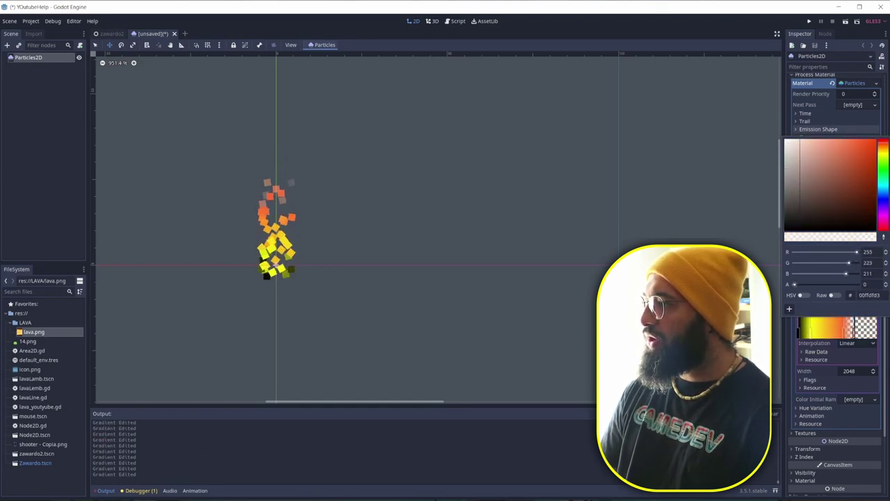
left_click(843, 338)
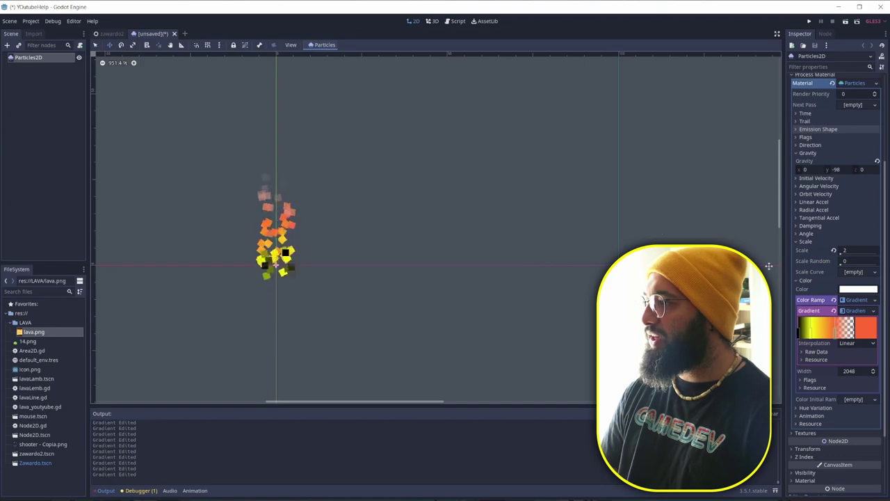
left_click(806, 281)
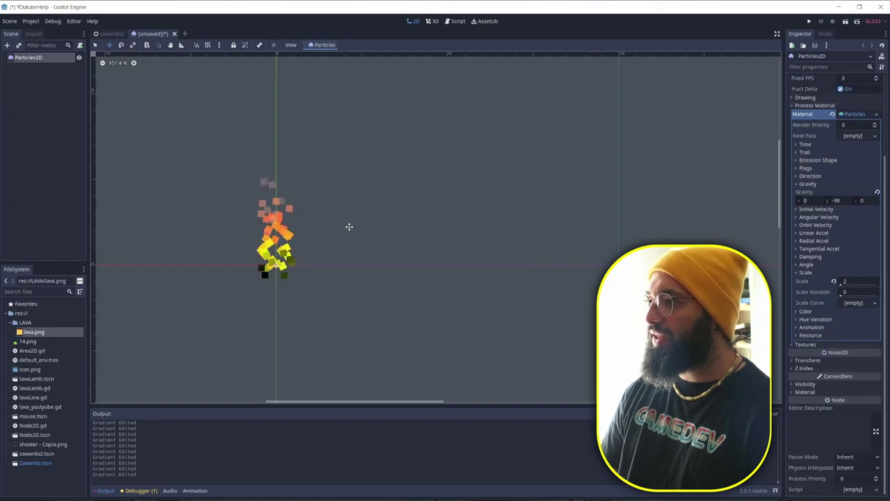
Turn on One Shot in the Particles2D Time settings.
scroll(807, 139, "up", 1)
left_click(814, 123)
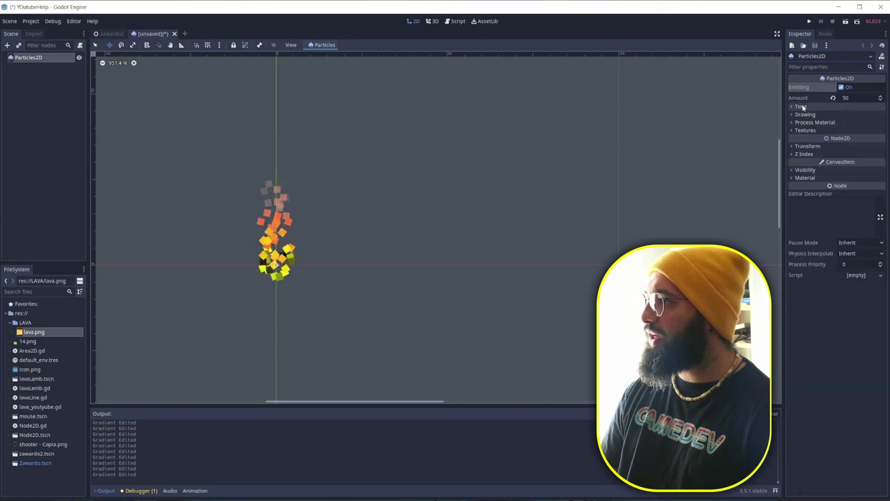
left_click(801, 107)
left_click(849, 126)
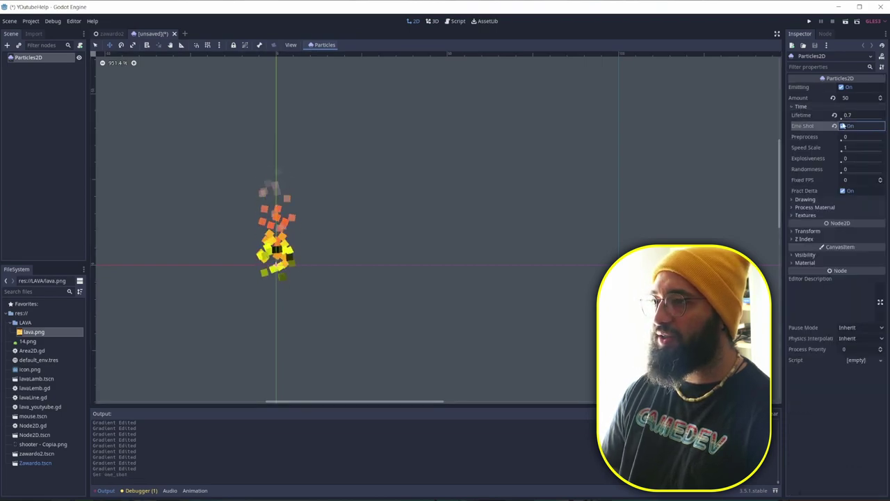
Attach a new Particles2D script whose _ready sets emitting = true.
left_click(79, 44)
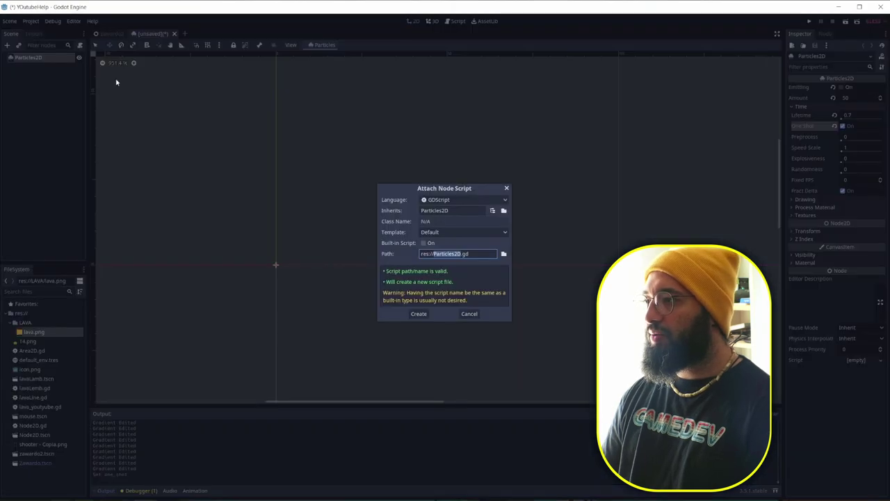
left_click(419, 314)
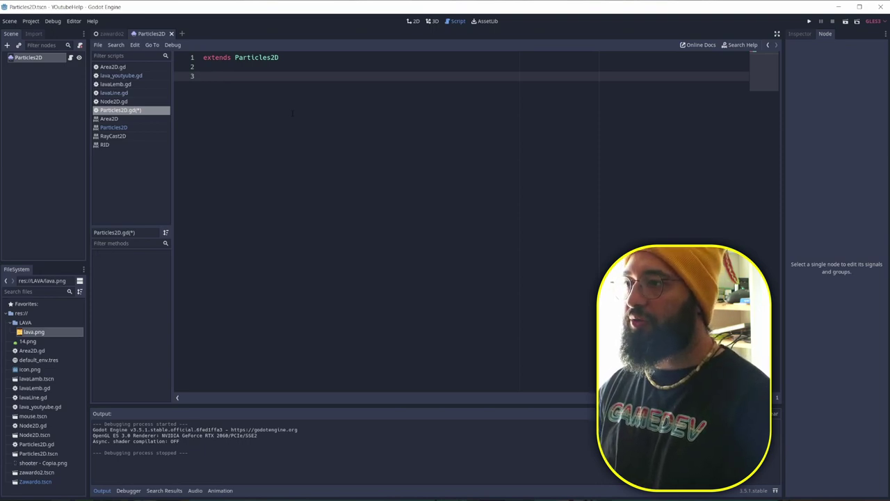
type("func _ready():")
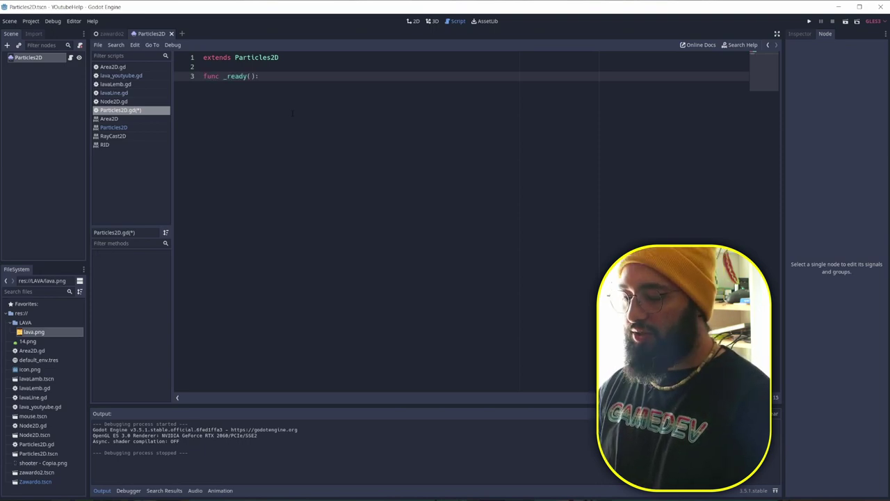
key("Return")
type("emitti")
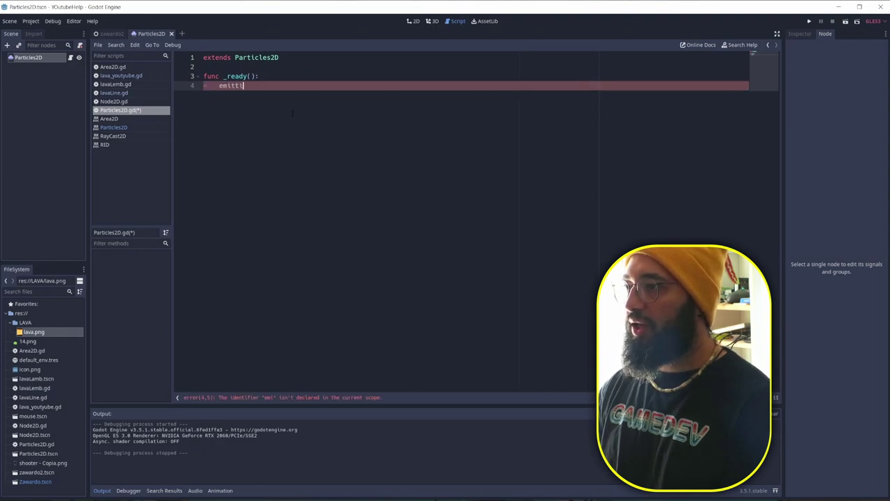
type("ng = true")
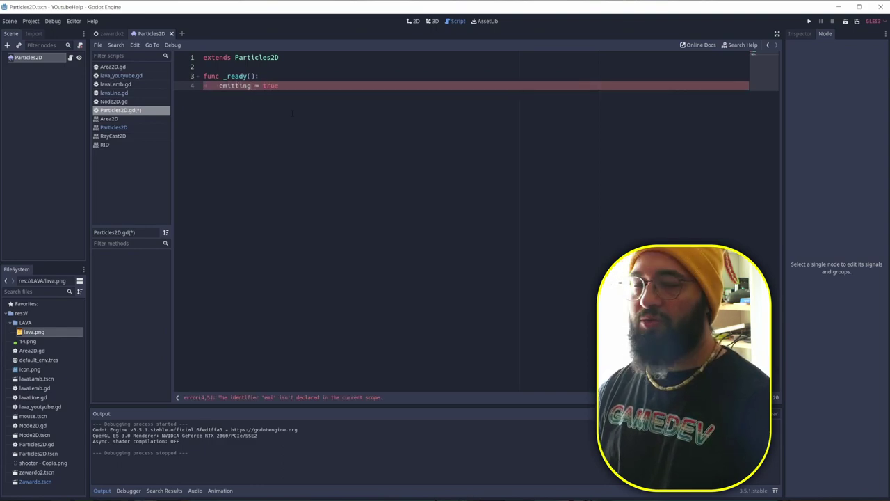
key("Return")
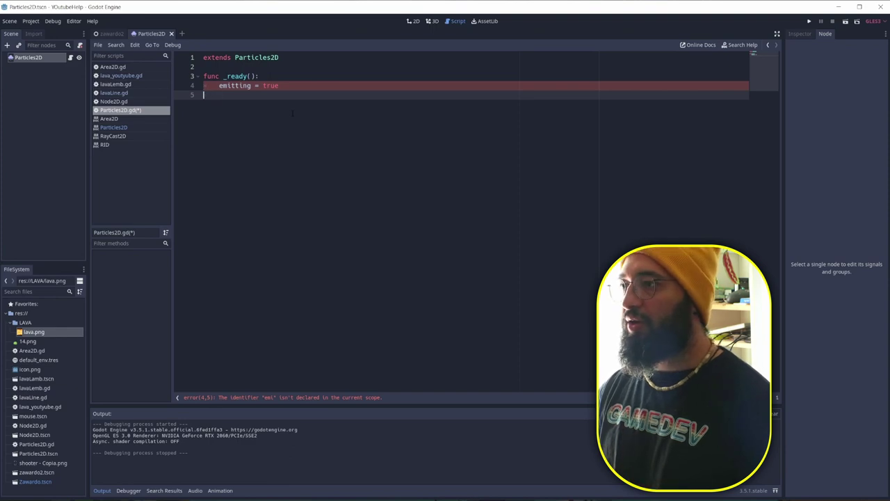
key("Return")
key("BackSpace")
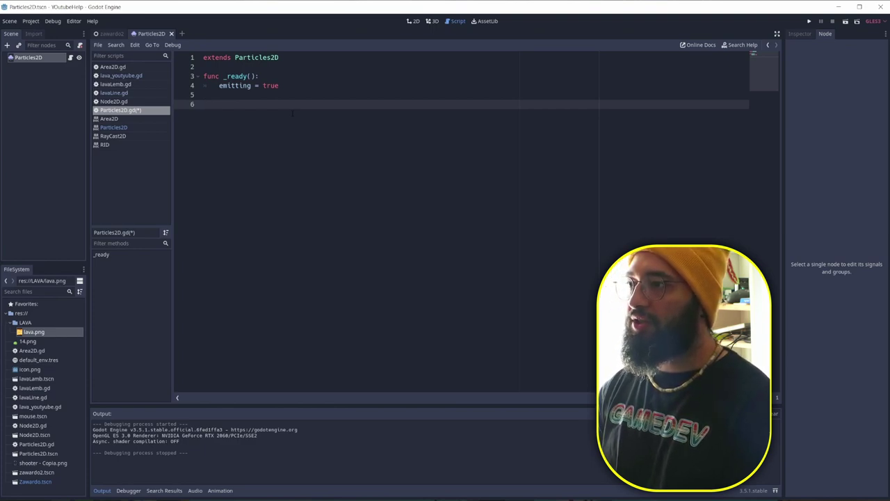
Add _physics_process calling queue_free() when not emitting, then return to the lava script.
type("func delta")
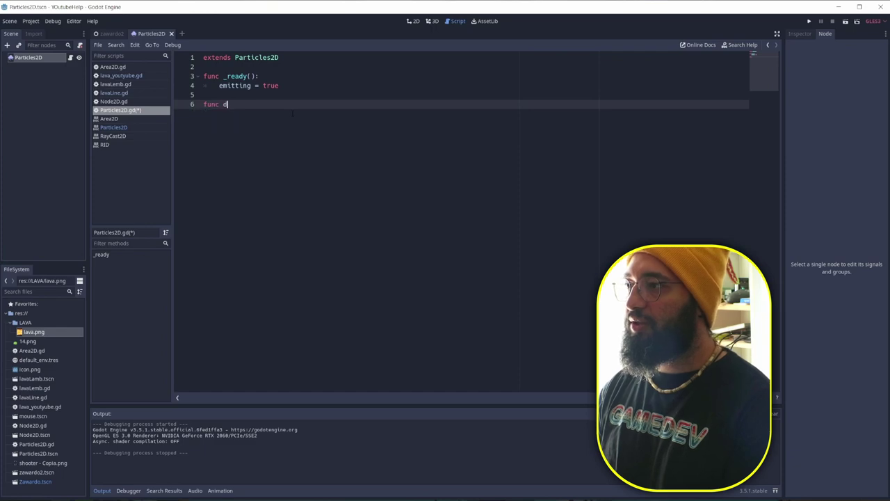
key("Return")
key("Return")
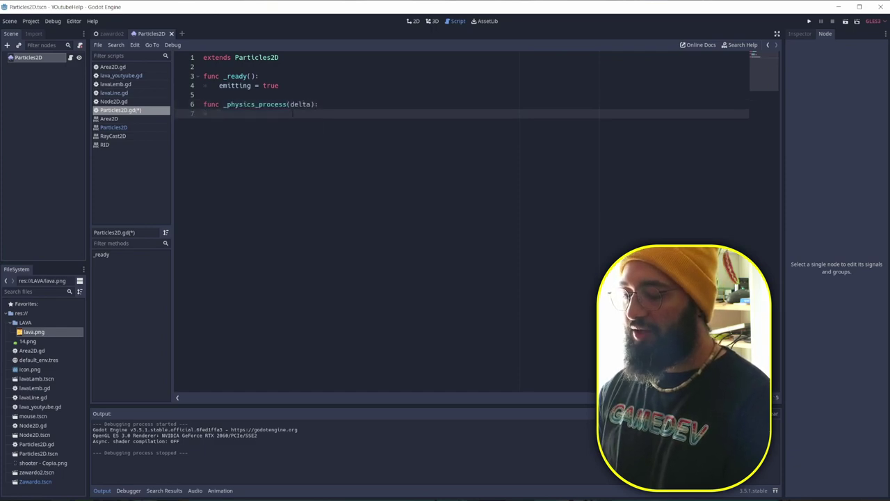
type("if not is_emitting():")
key("Return")
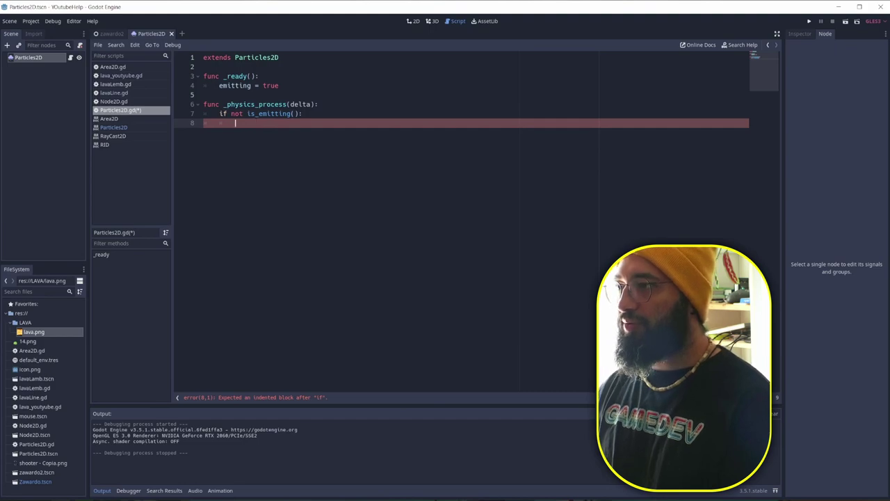
type("queue_free()")
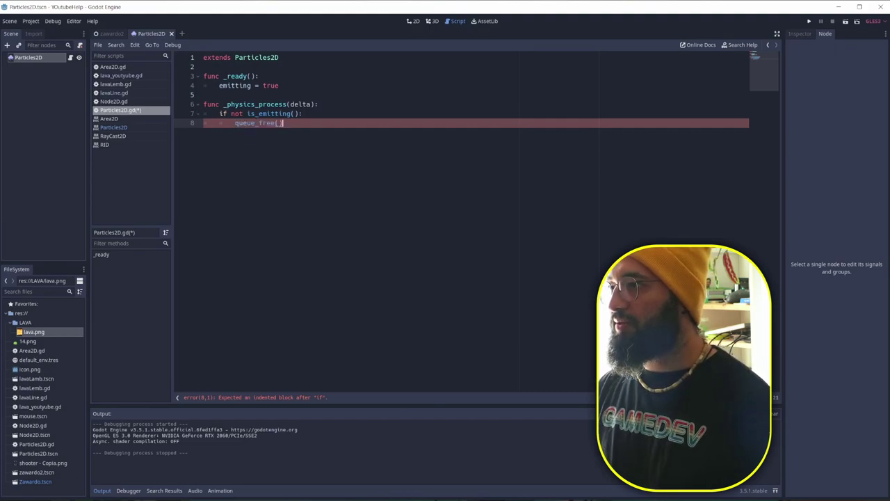
key("ctrl+Tab")
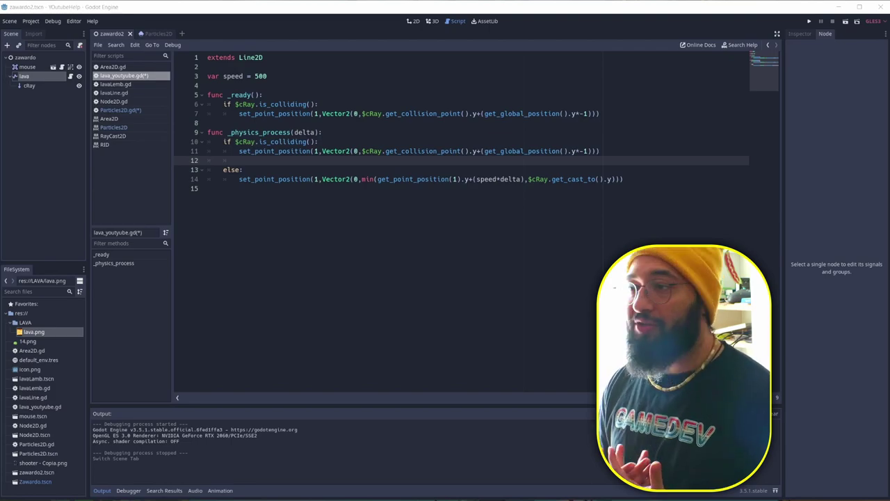
Declare var lavaP = load() with the Particles2D.tscn path at the script's top.
left_click(241, 84)
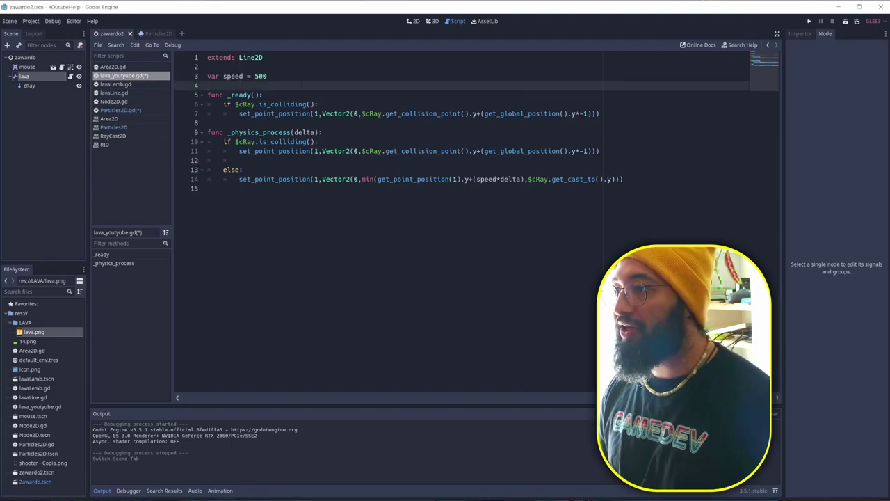
key("Return")
key("Up")
key("Up")
key("Up")
key("Return")
key("Return")
key("Up")
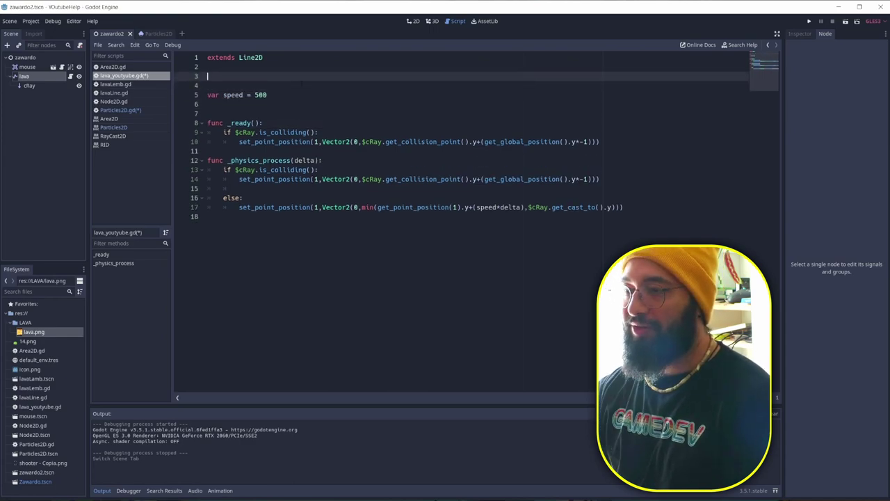
type("var ")
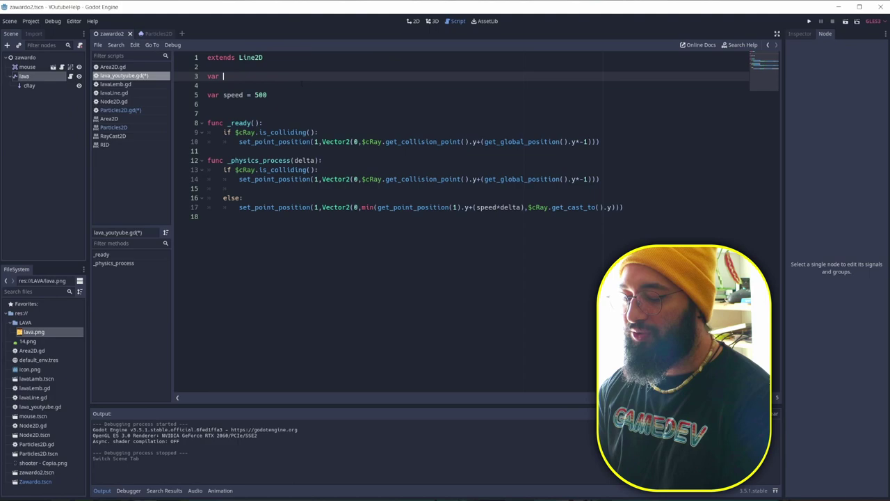
type("lavaP = load(")
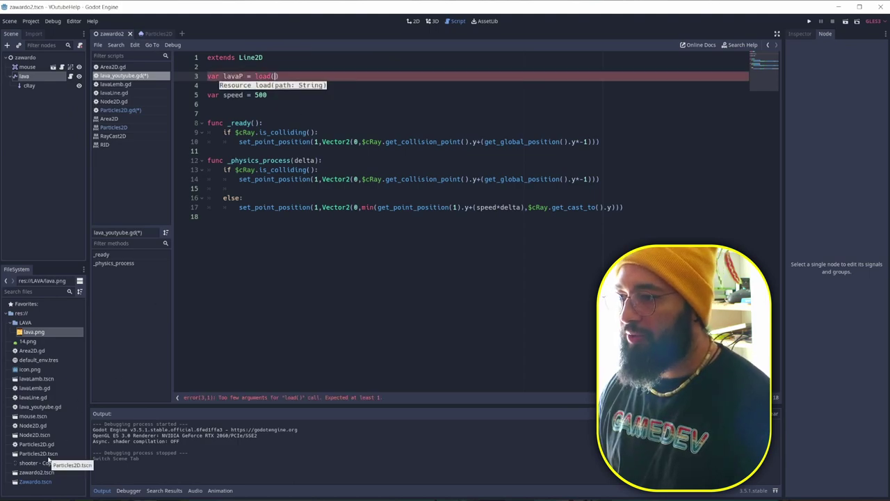
left_click_drag(40, 453, 276, 76)
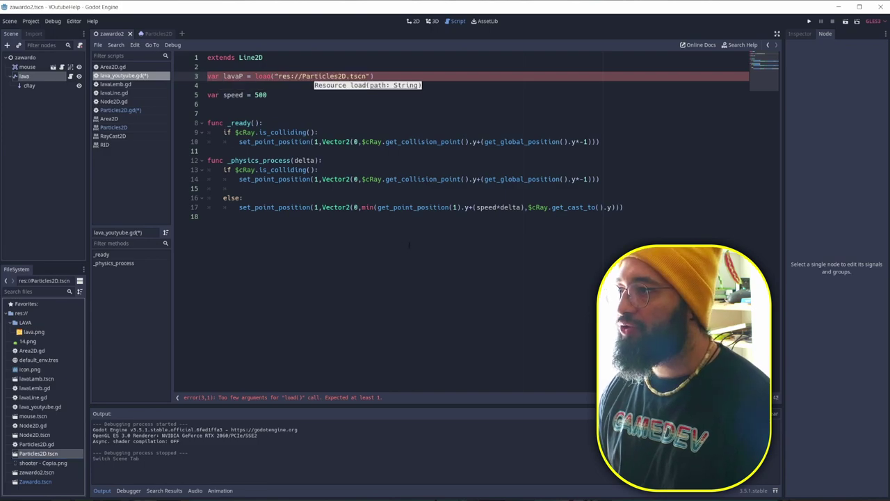
Start func createP(pos): with var newP = lavaP.instance().
left_click(209, 216)
key("Return")
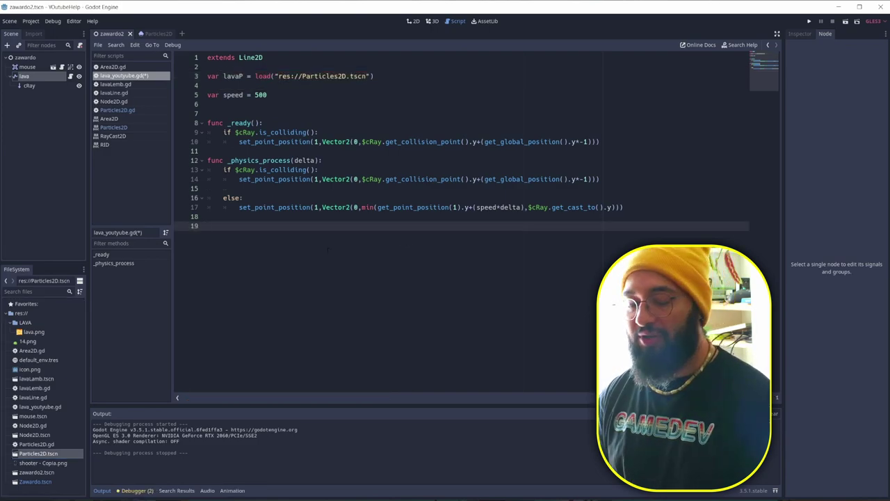
type("func createP(po")
type("s")
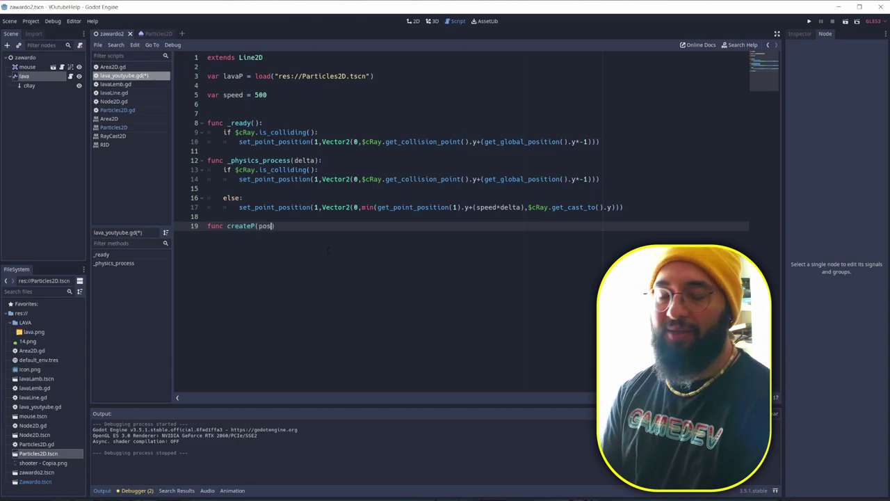
type("):")
key("Return")
type("var ne")
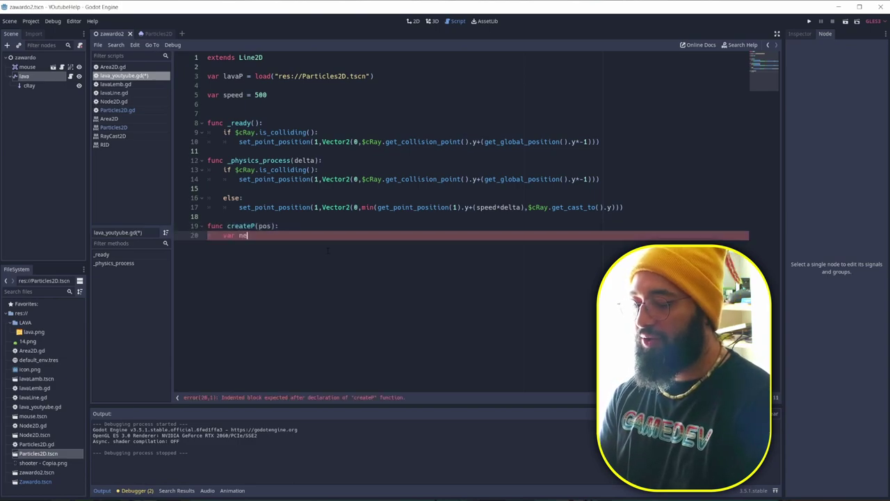
type("wP = ")
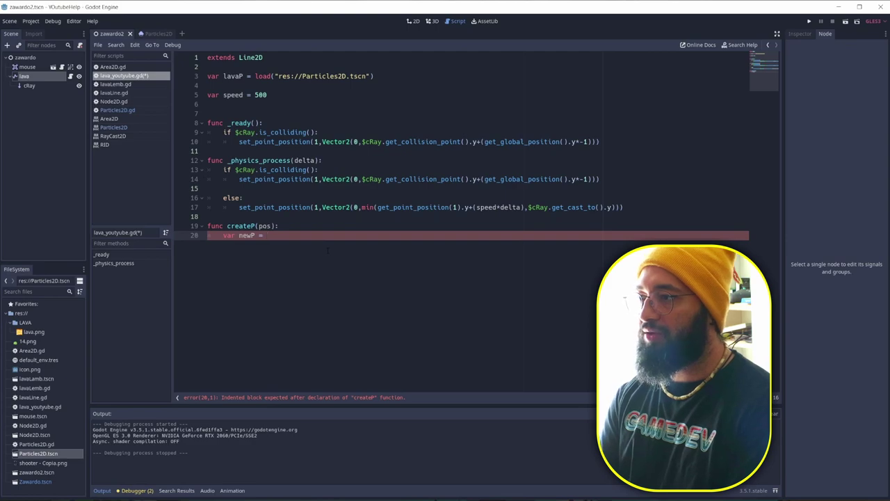
type("lavap")
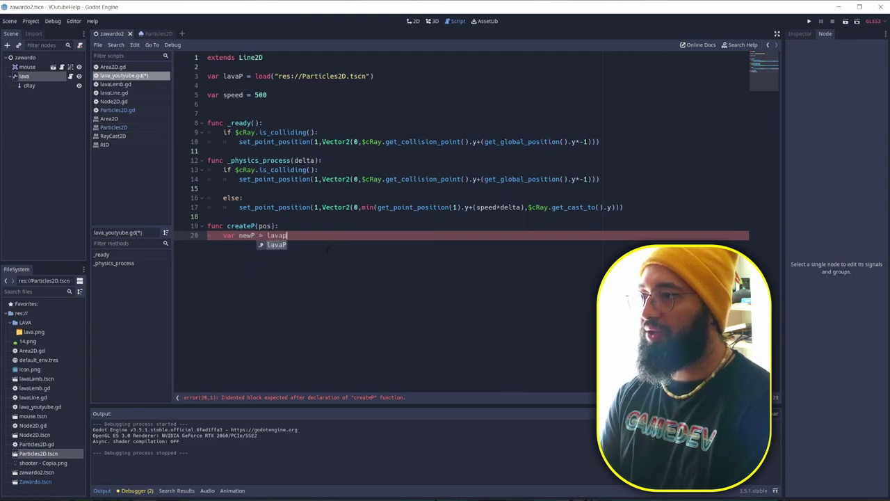
key("Return")
type(".instance")
key("Return")
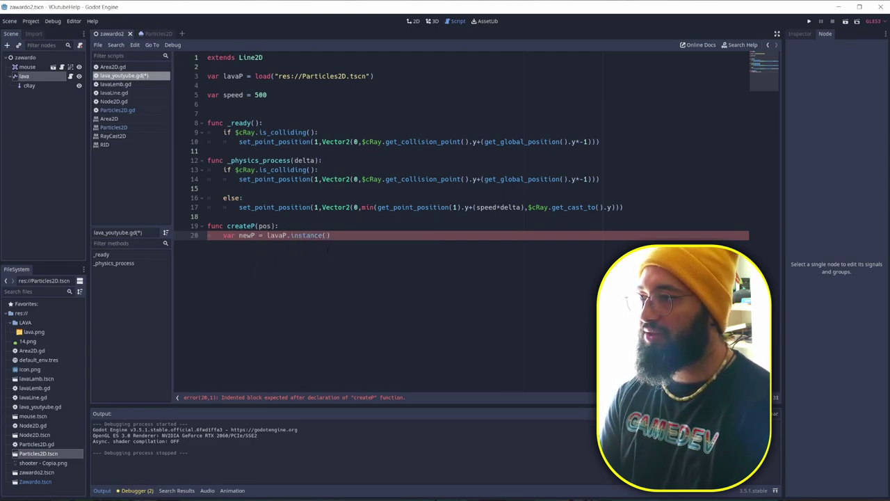
Set newP.position = pos and add_child(newP) inside createP.
key("Return")
type("new")
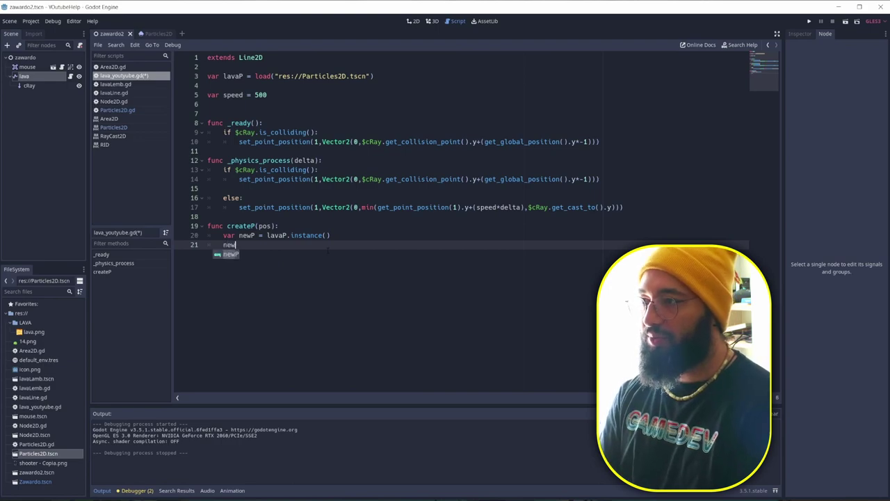
key("Return")
type(".po")
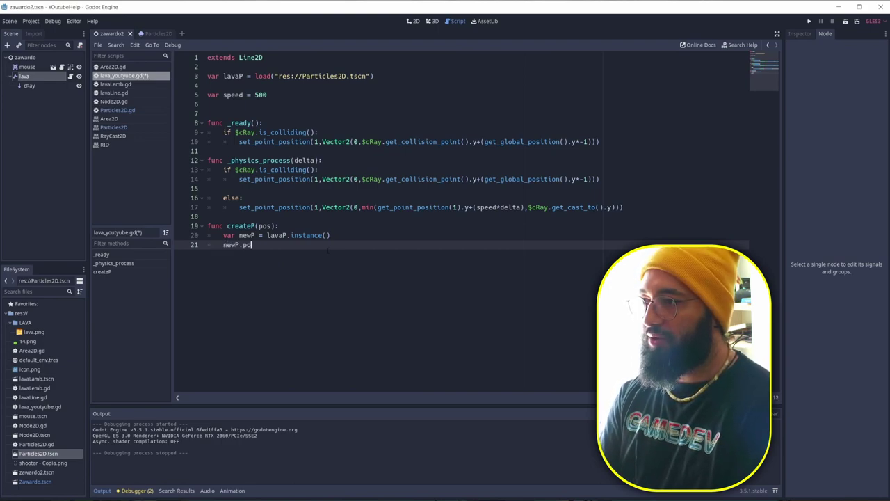
type("s")
key("Return")
type("= e")
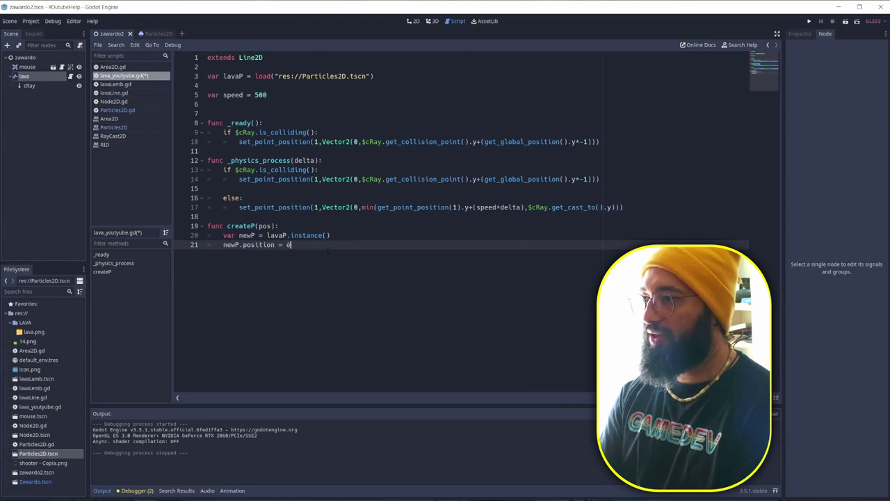
key("BackSpace")
type("pos")
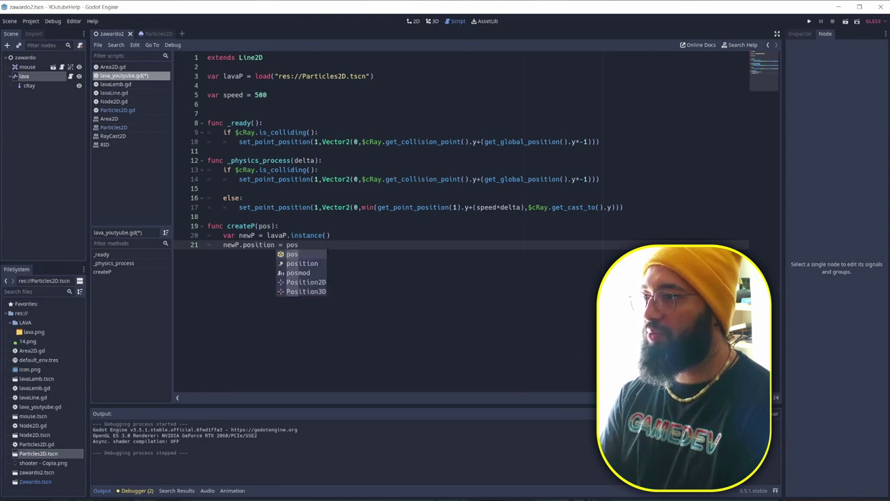
key("Escape")
key("Return")
type("add_child(")
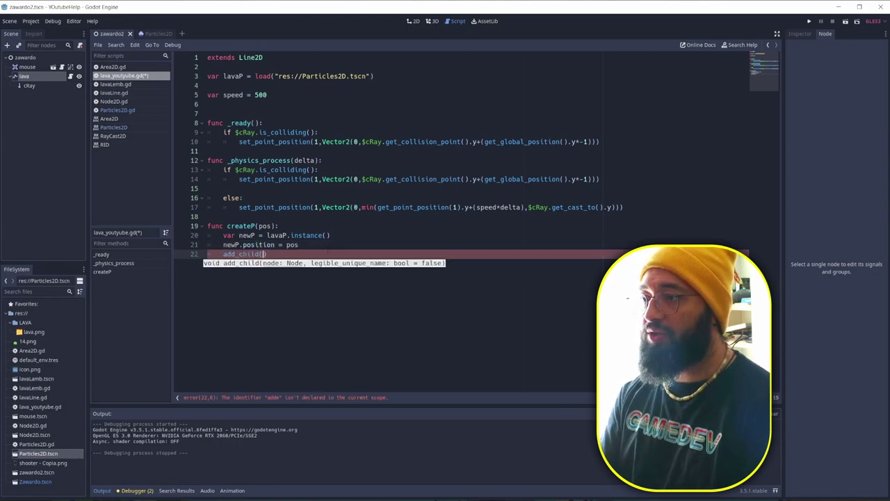
type("newP")
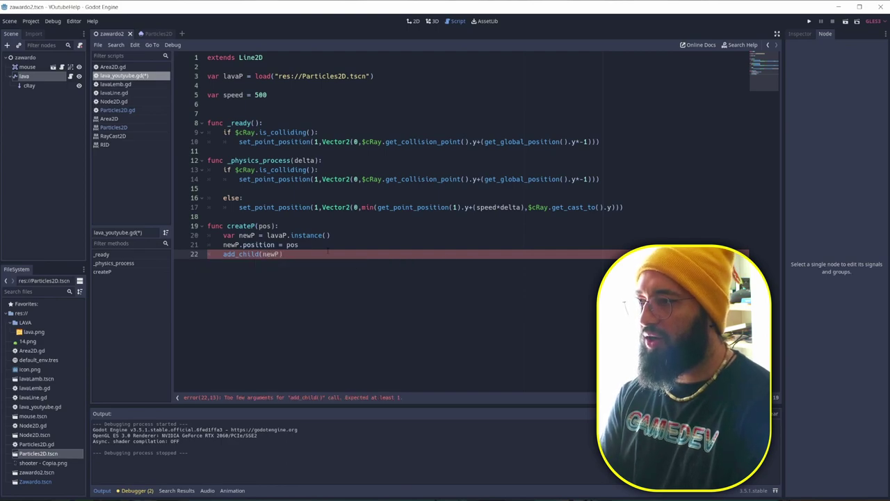
left_click(240, 188)
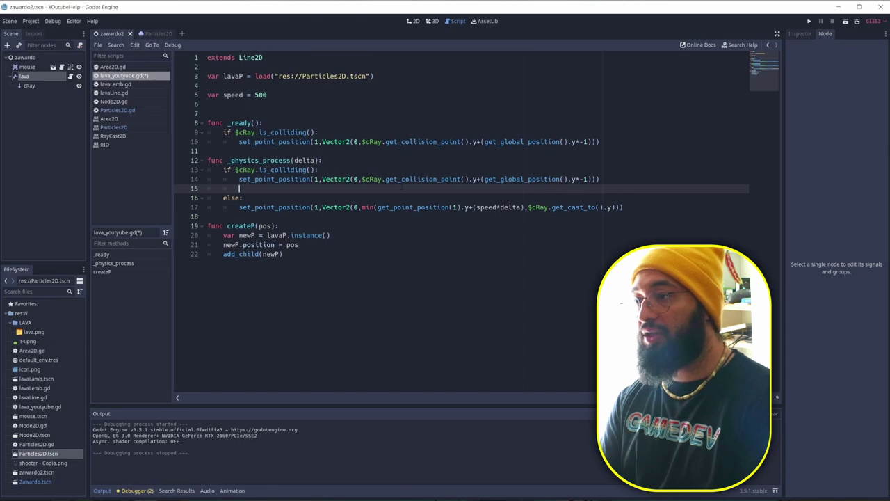
Call createP(get_point_position(1)) in the colliding branch of _physics_process.
type("createP(")
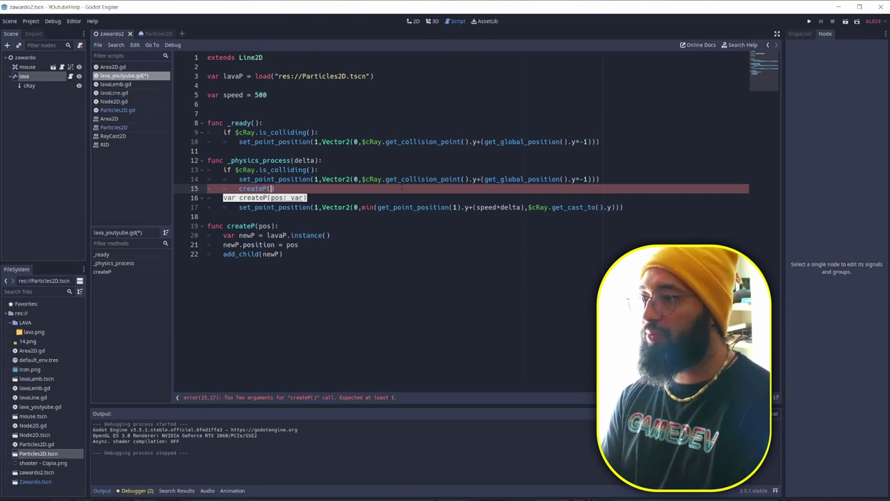
type("get_")
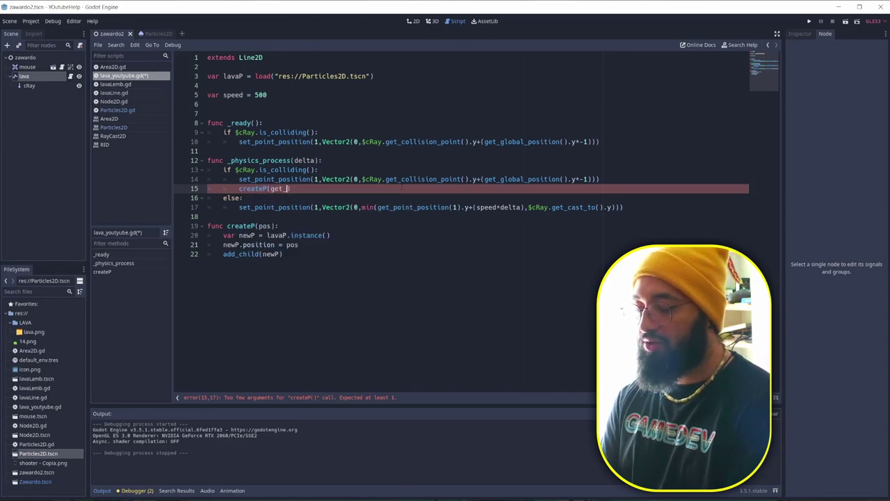
type("poin")
key("Return")
type("1")
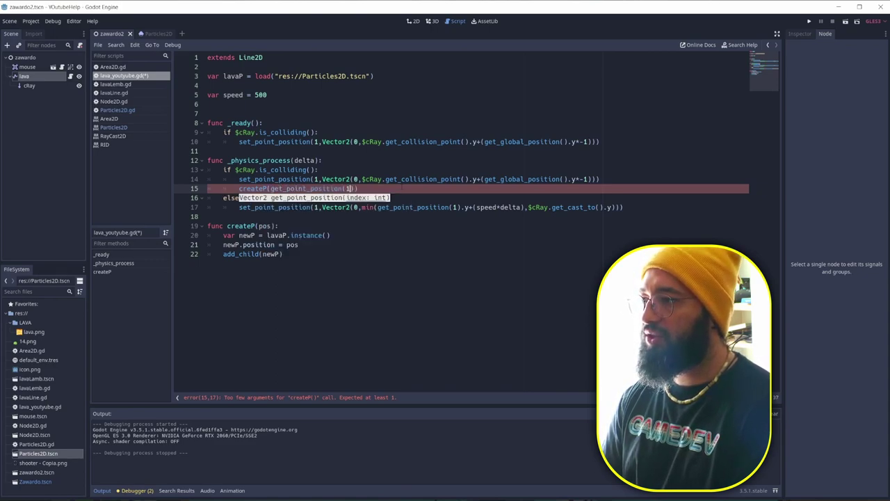
Test-run the lava beam scene, stop it, and insert a blank line at the top of createP.
left_click(845, 23)
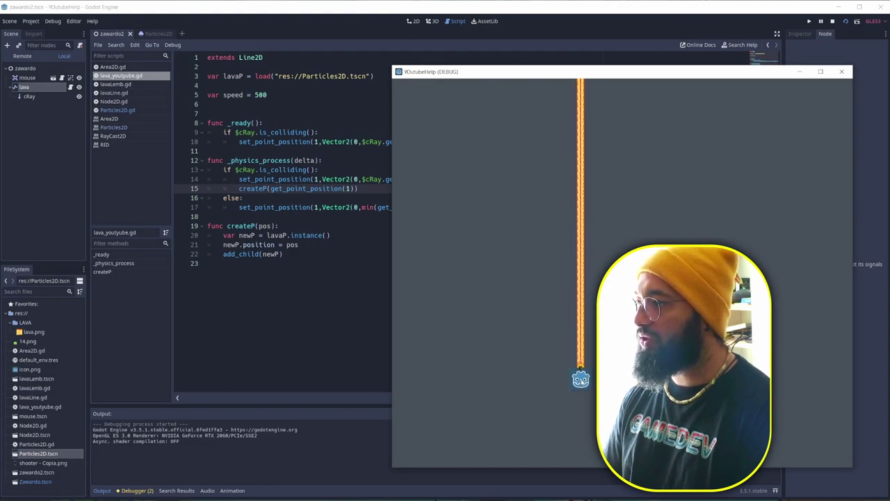
left_click(842, 71)
left_click(279, 225)
key("Return")
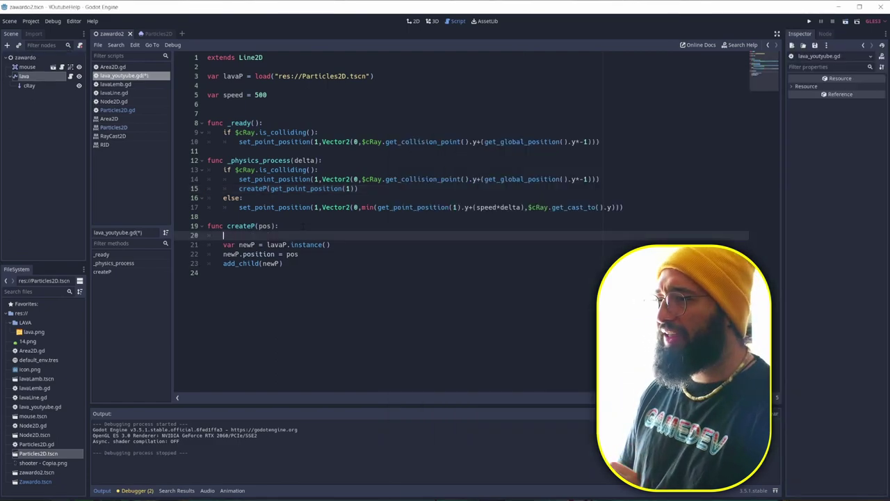
Add randomize() and var value = rand_range(-10,10) at the start of createP.
type("ran")
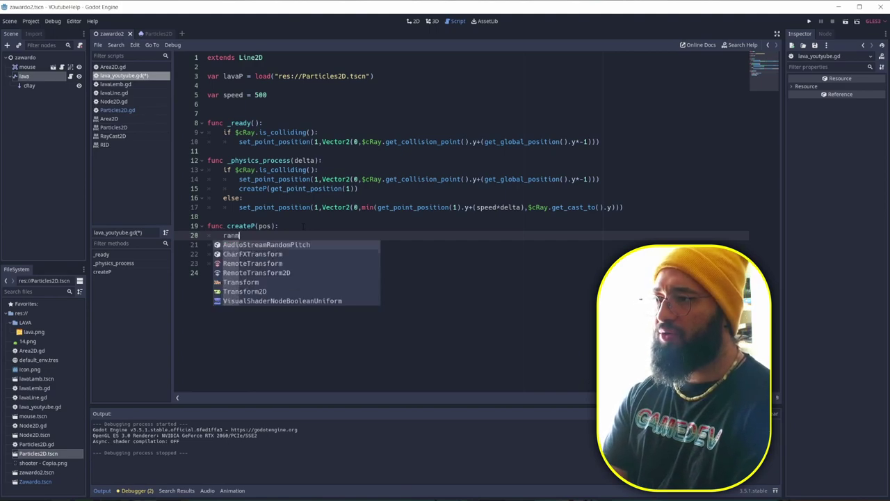
type("do")
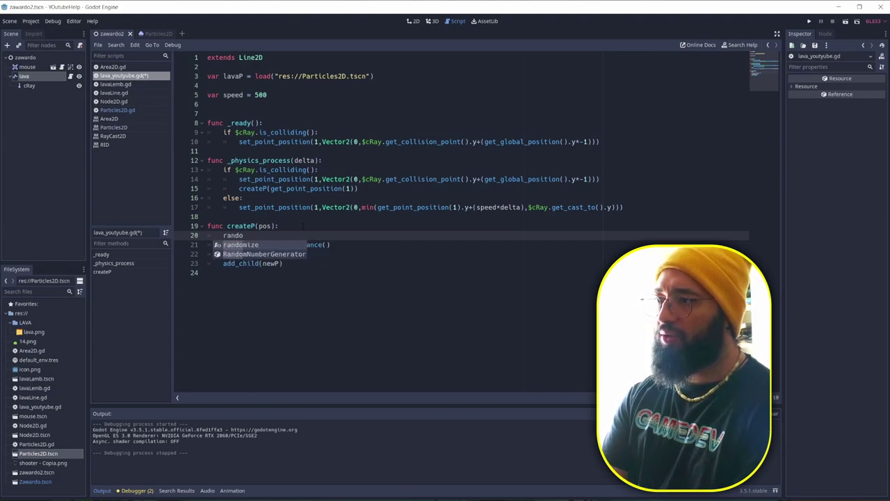
key("Return")
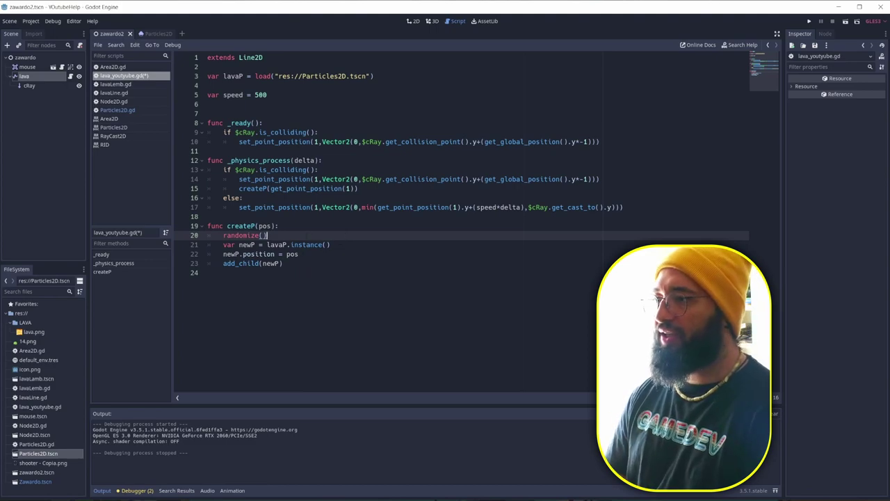
key("Return")
type("var")
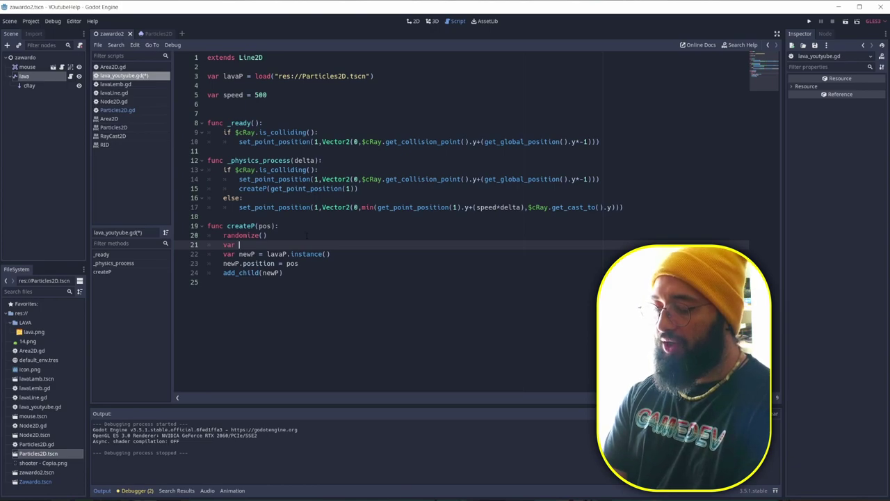
type(" value")
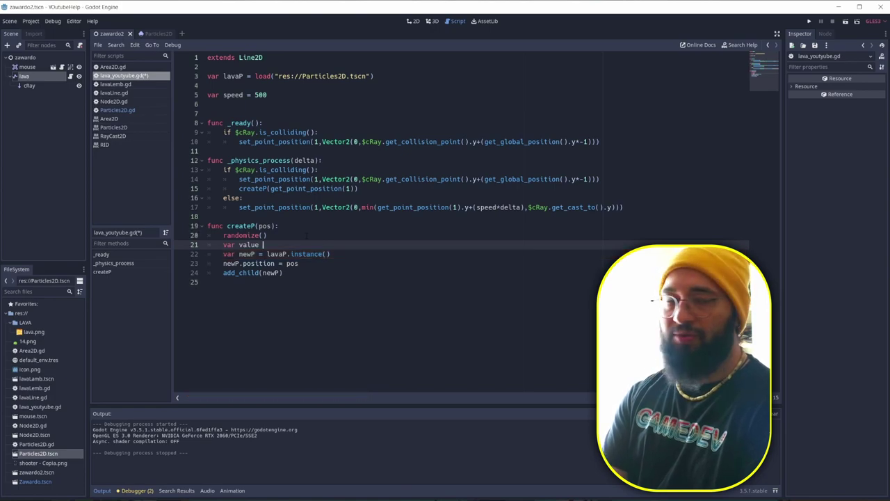
type(" = ")
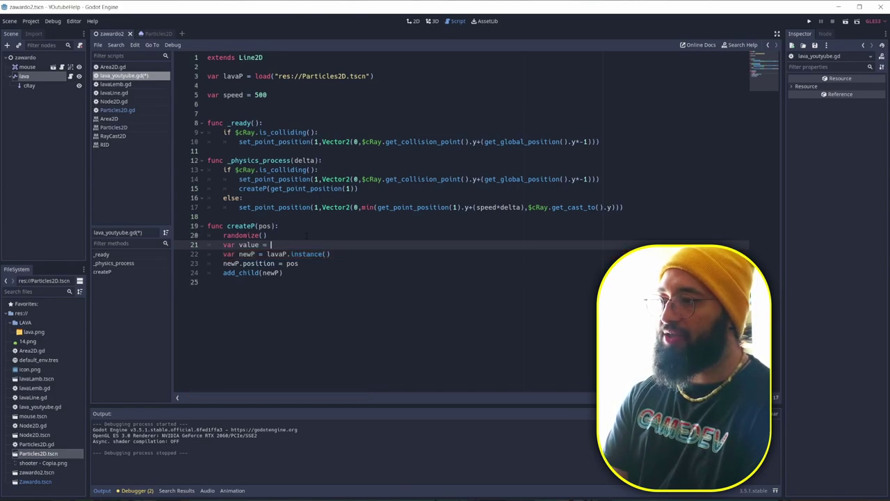
type("random")
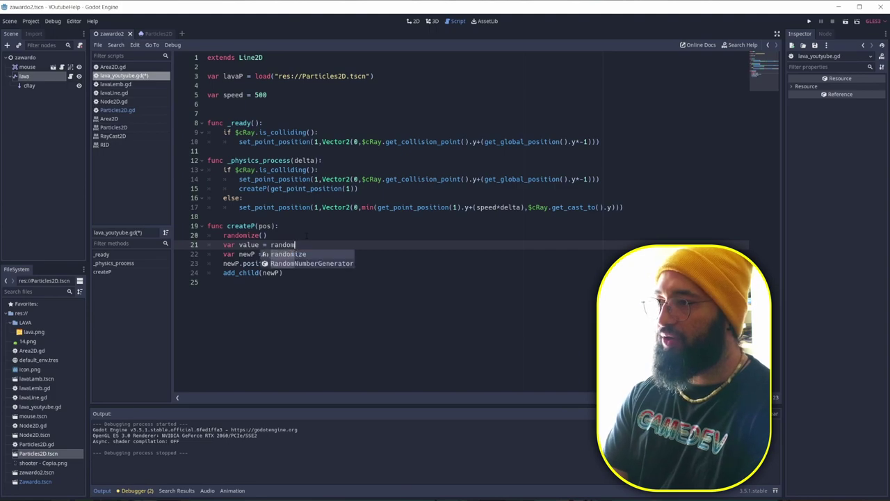
key("BackSpace")
key("BackSpace")
type("_range(")
type("-10")
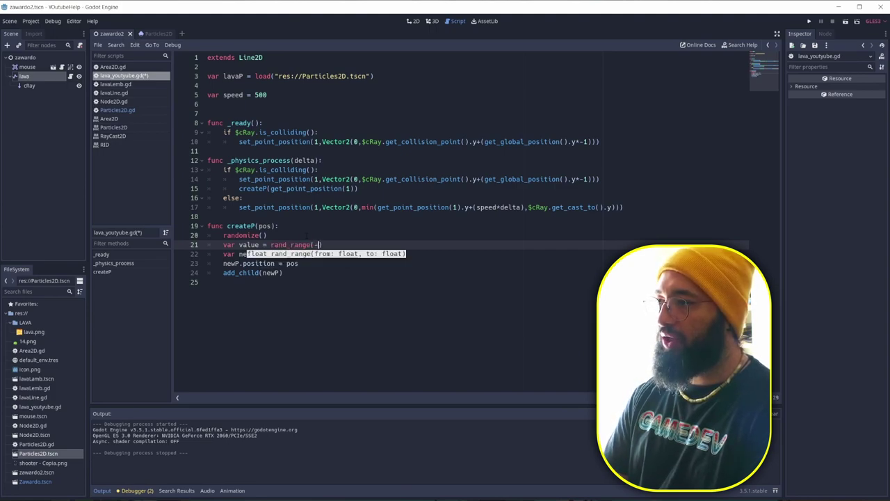
type(",10")
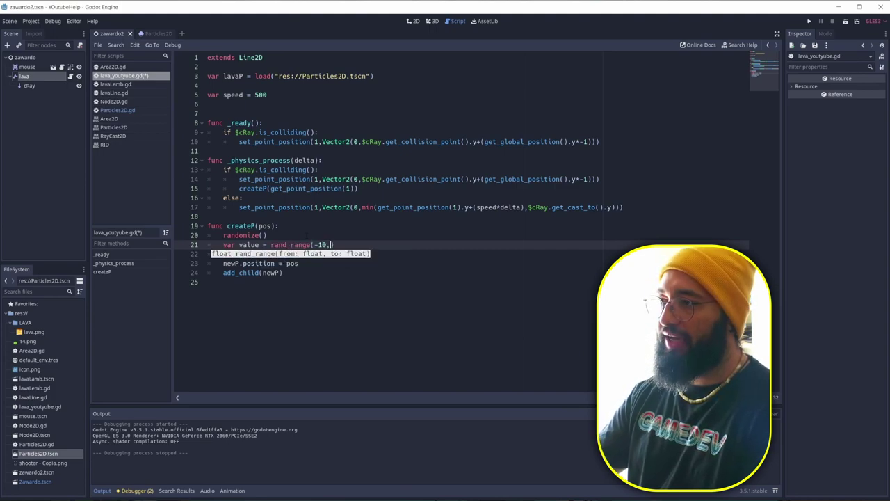
Set newP.position = Vector2(pos.x + value, pos.y), then run the game.
left_click(334, 275)
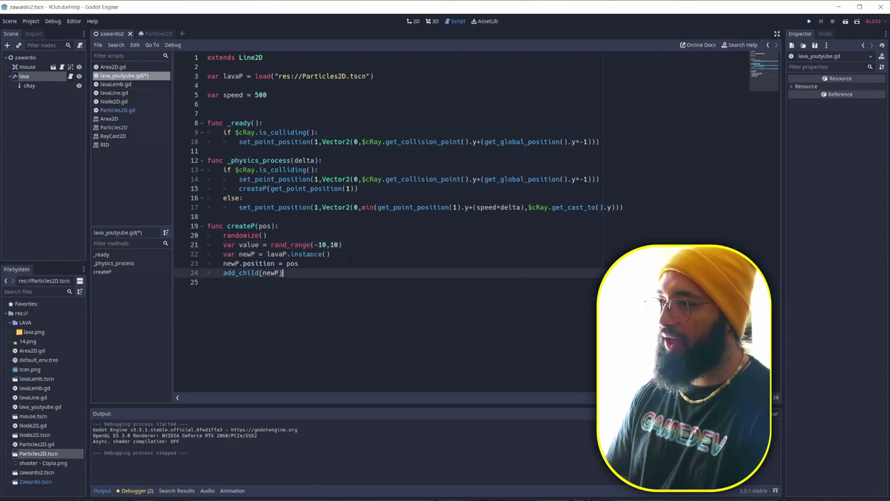
left_click(300, 263)
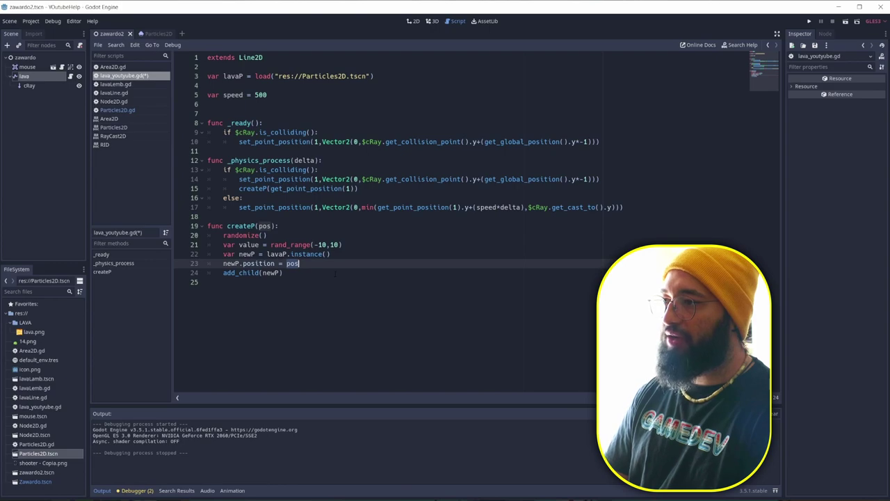
key("BackSpace")
key("BackSpace")
key("BackSpace")
type("vec")
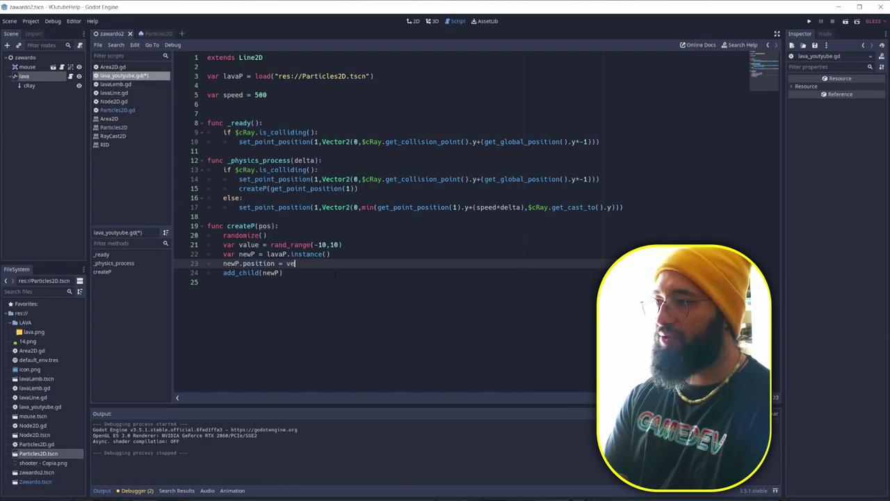
key("Return")
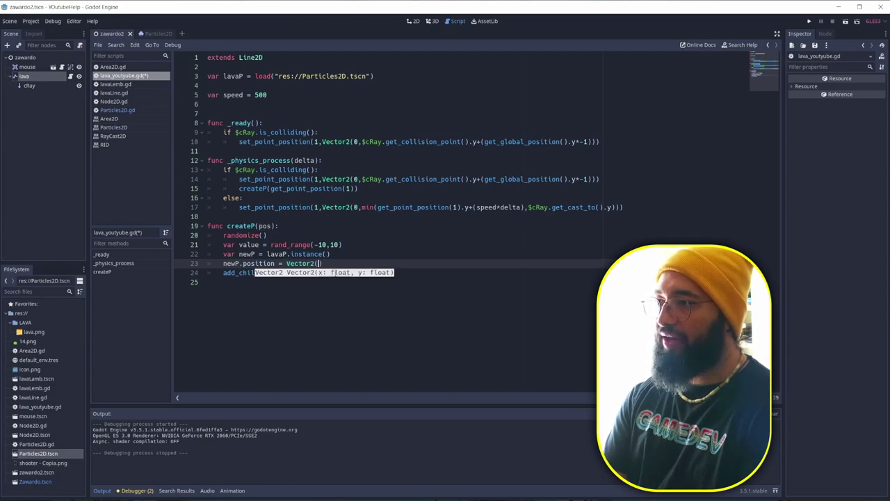
type("po")
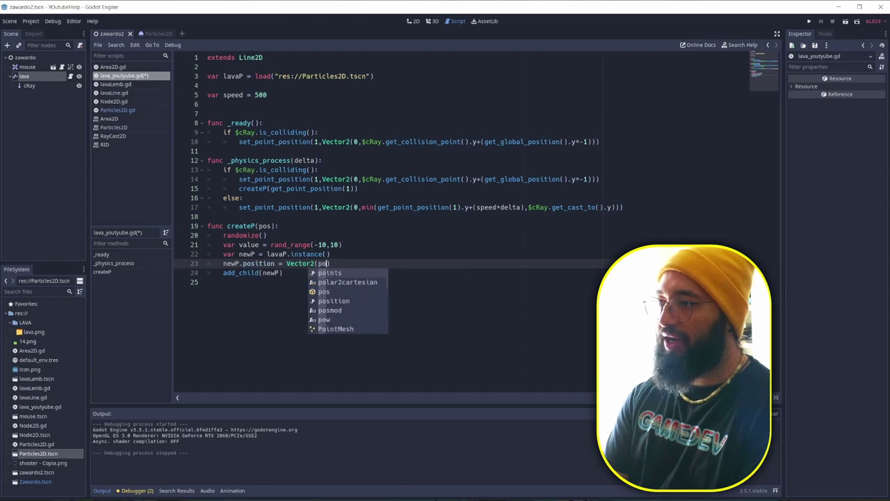
type("s.x")
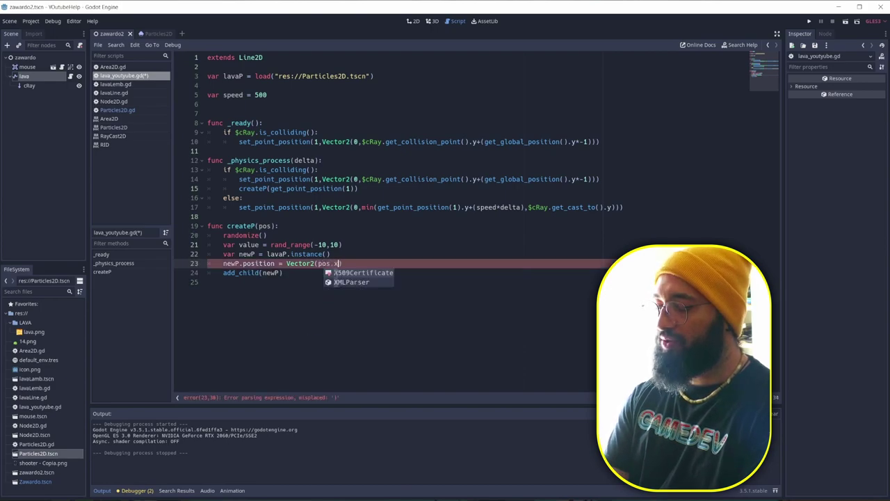
type(" + va")
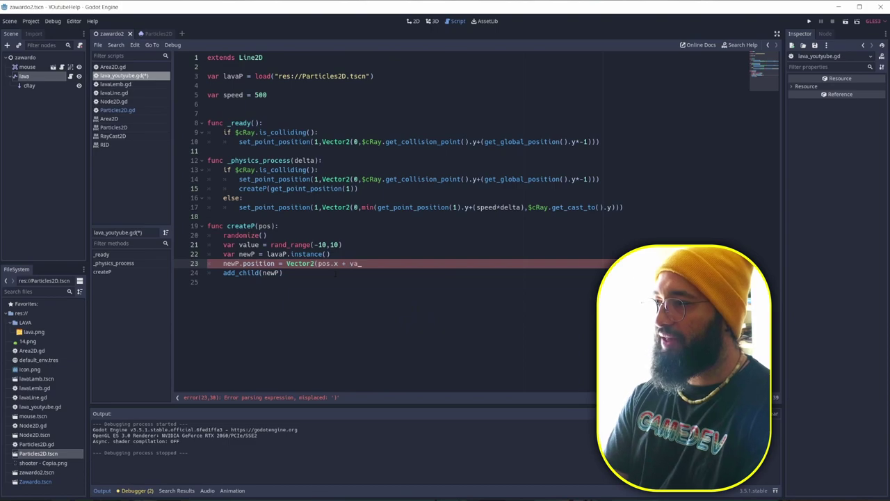
type("lue, po")
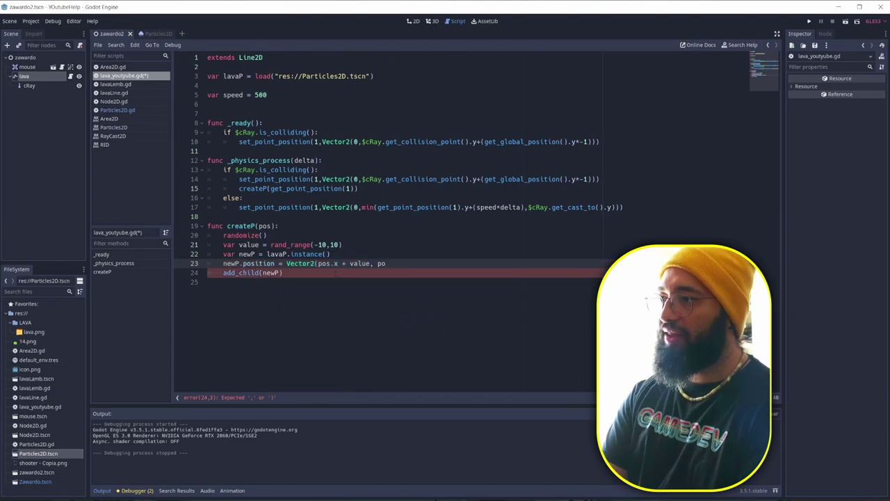
type("s.y")
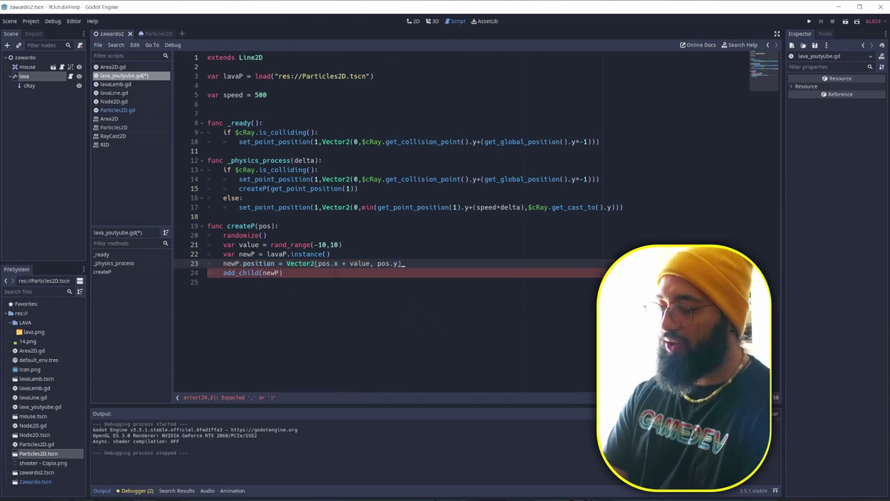
key("F5")
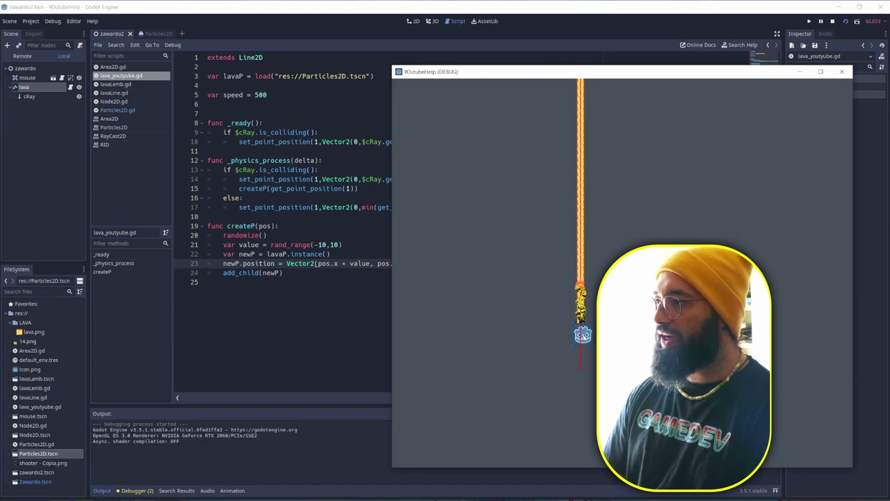